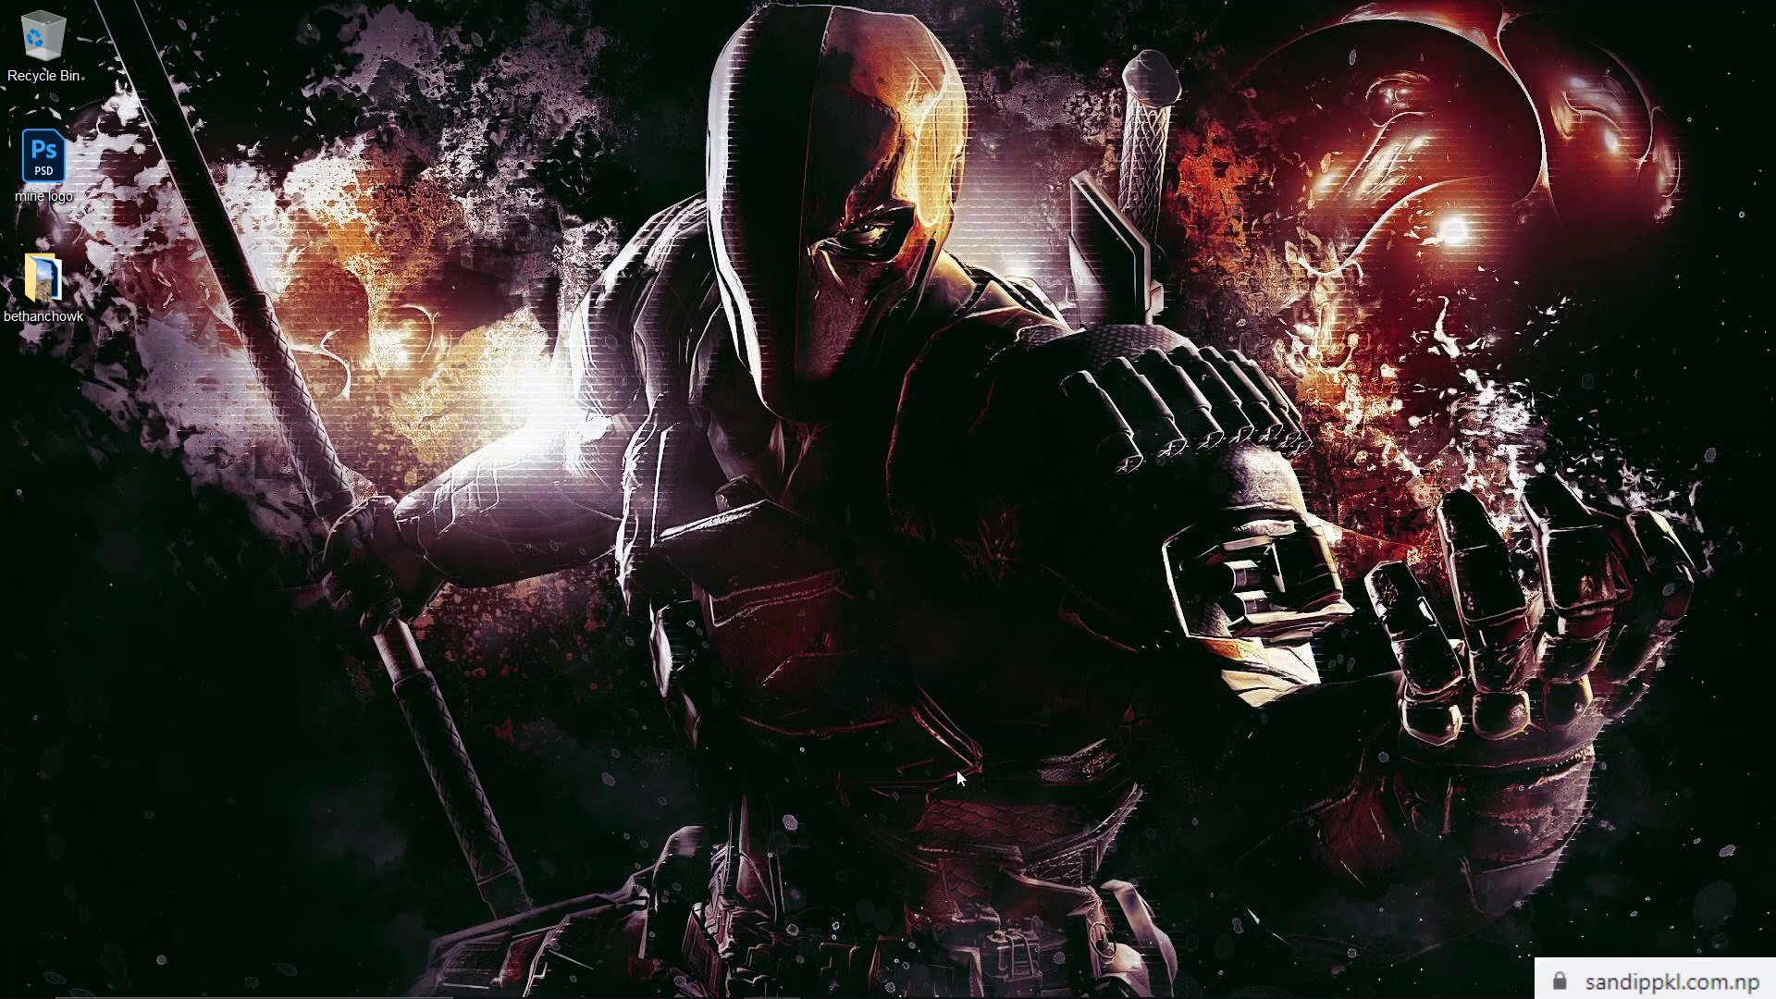
# Restore the RDP Wrapper folder, run winver showing 20H2 build 19042.867, and select RDPConf
pyautogui.moveTo(645, 988)
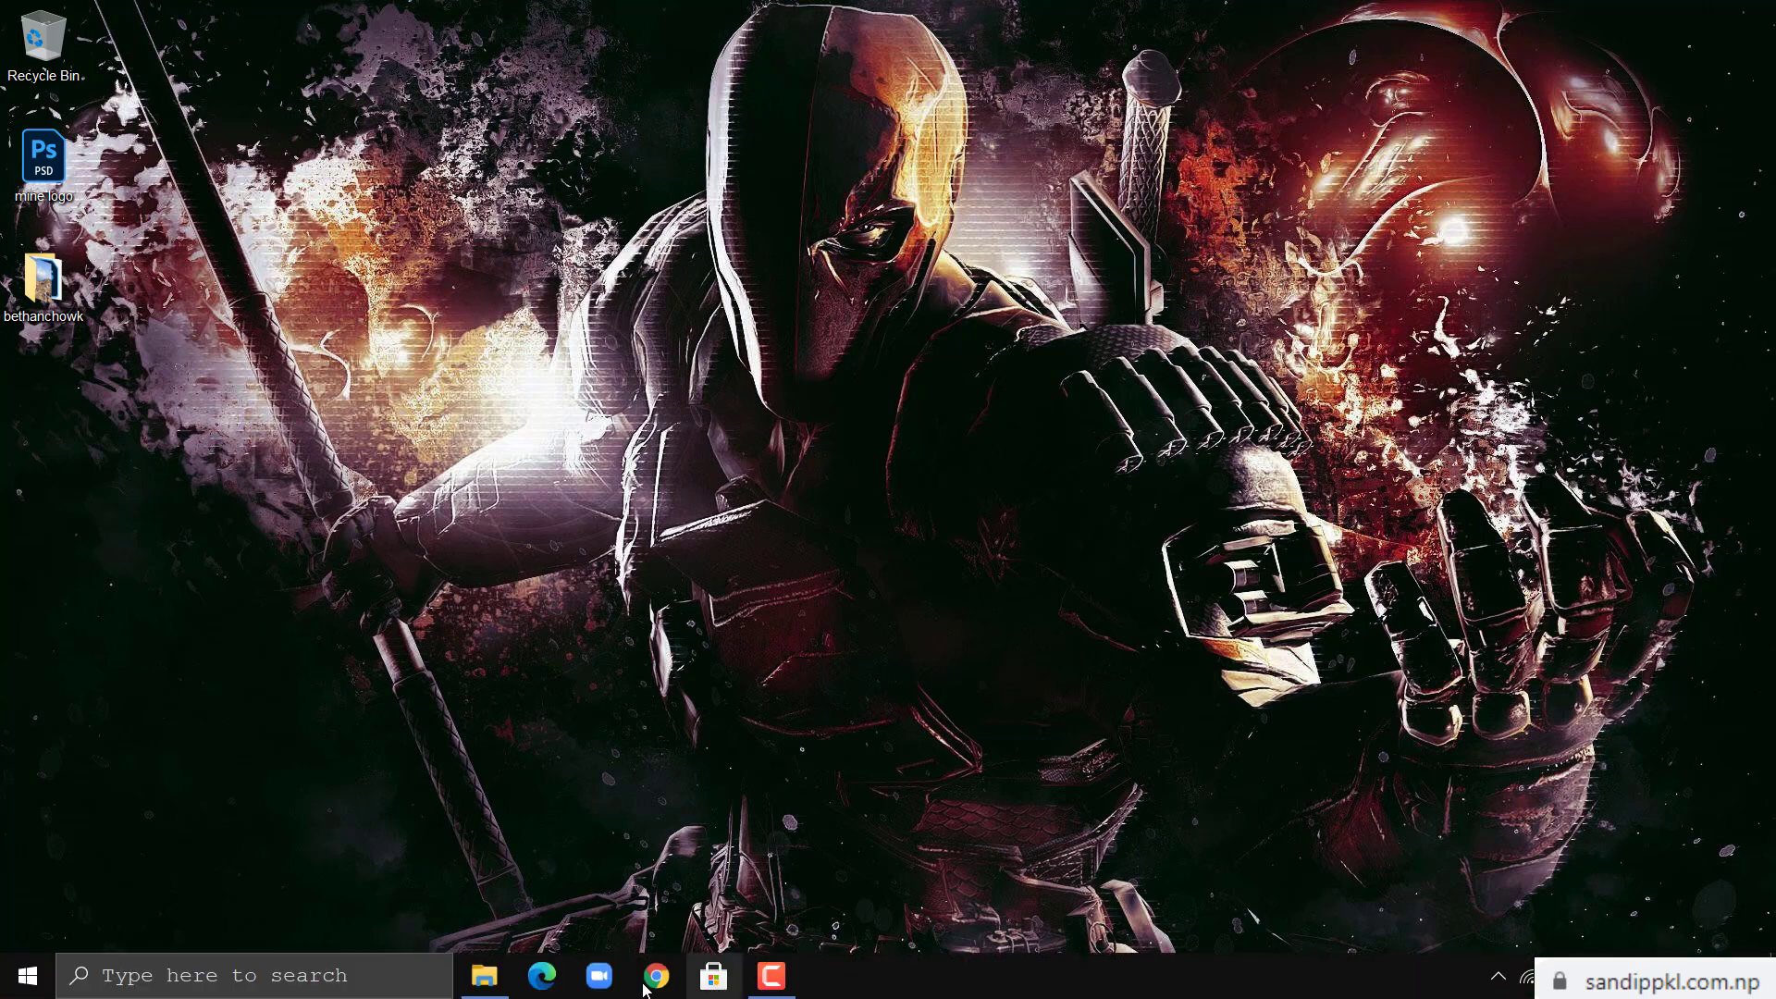
pyautogui.click(484, 976)
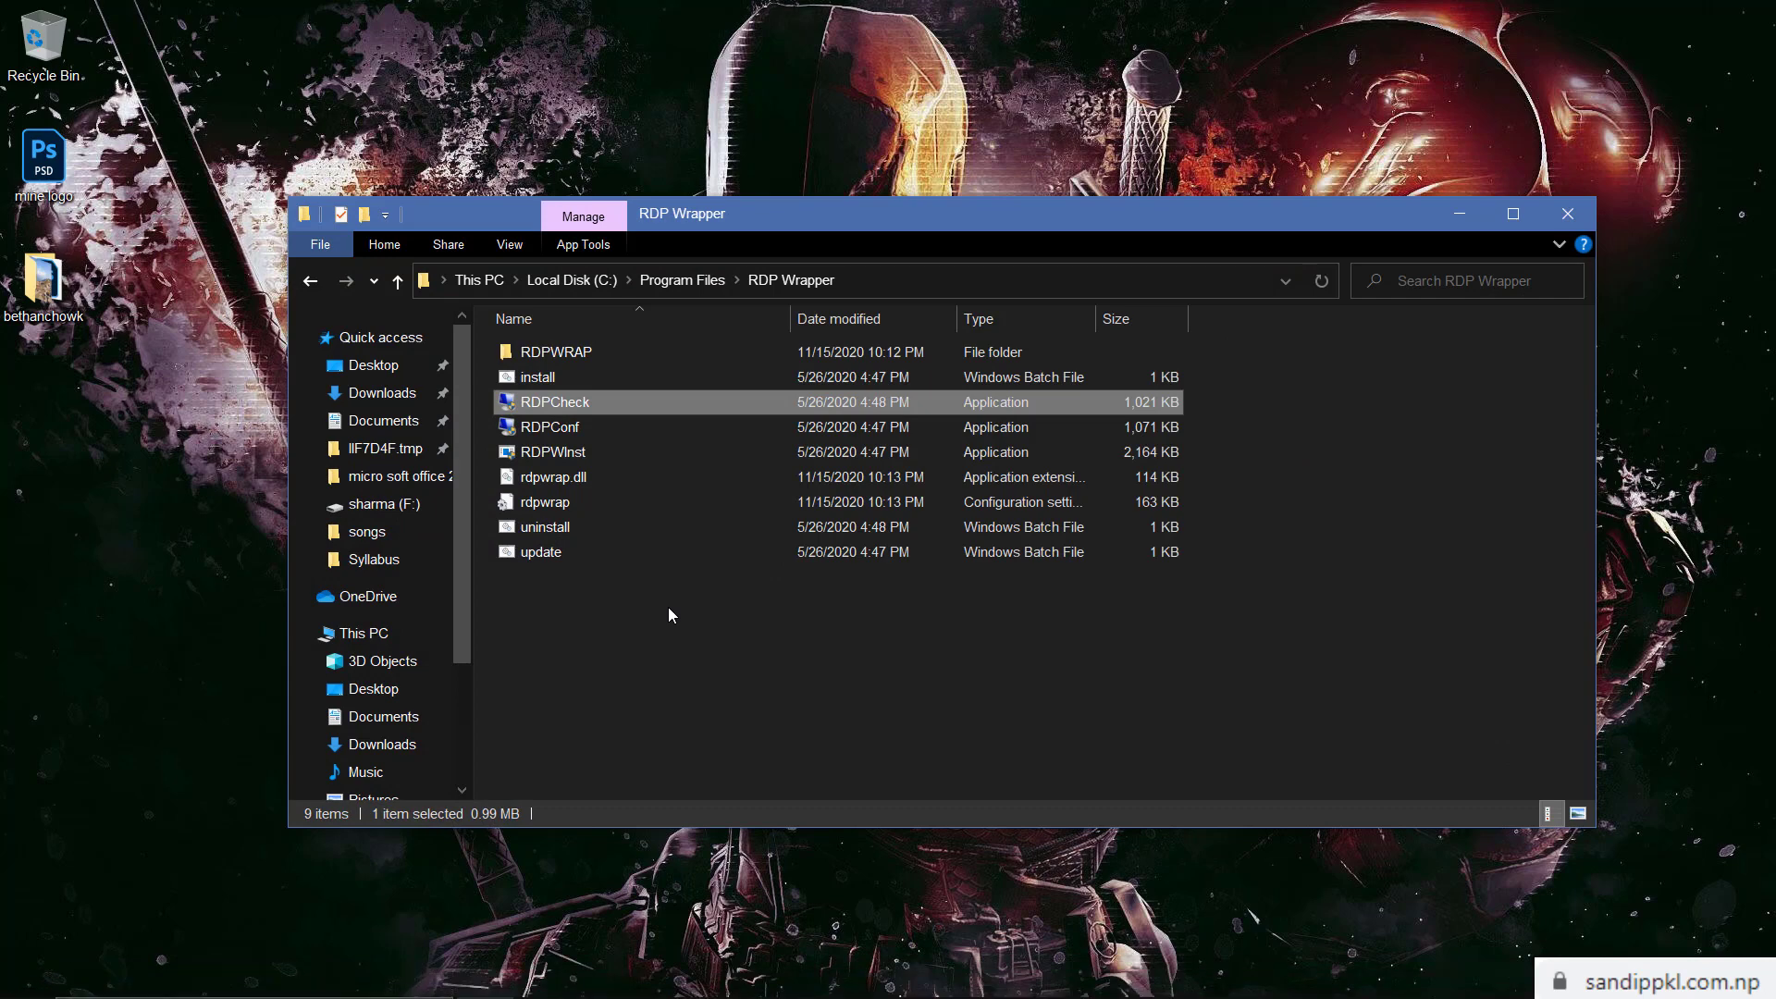
pyautogui.press('super+r')
pyautogui.press('Return')
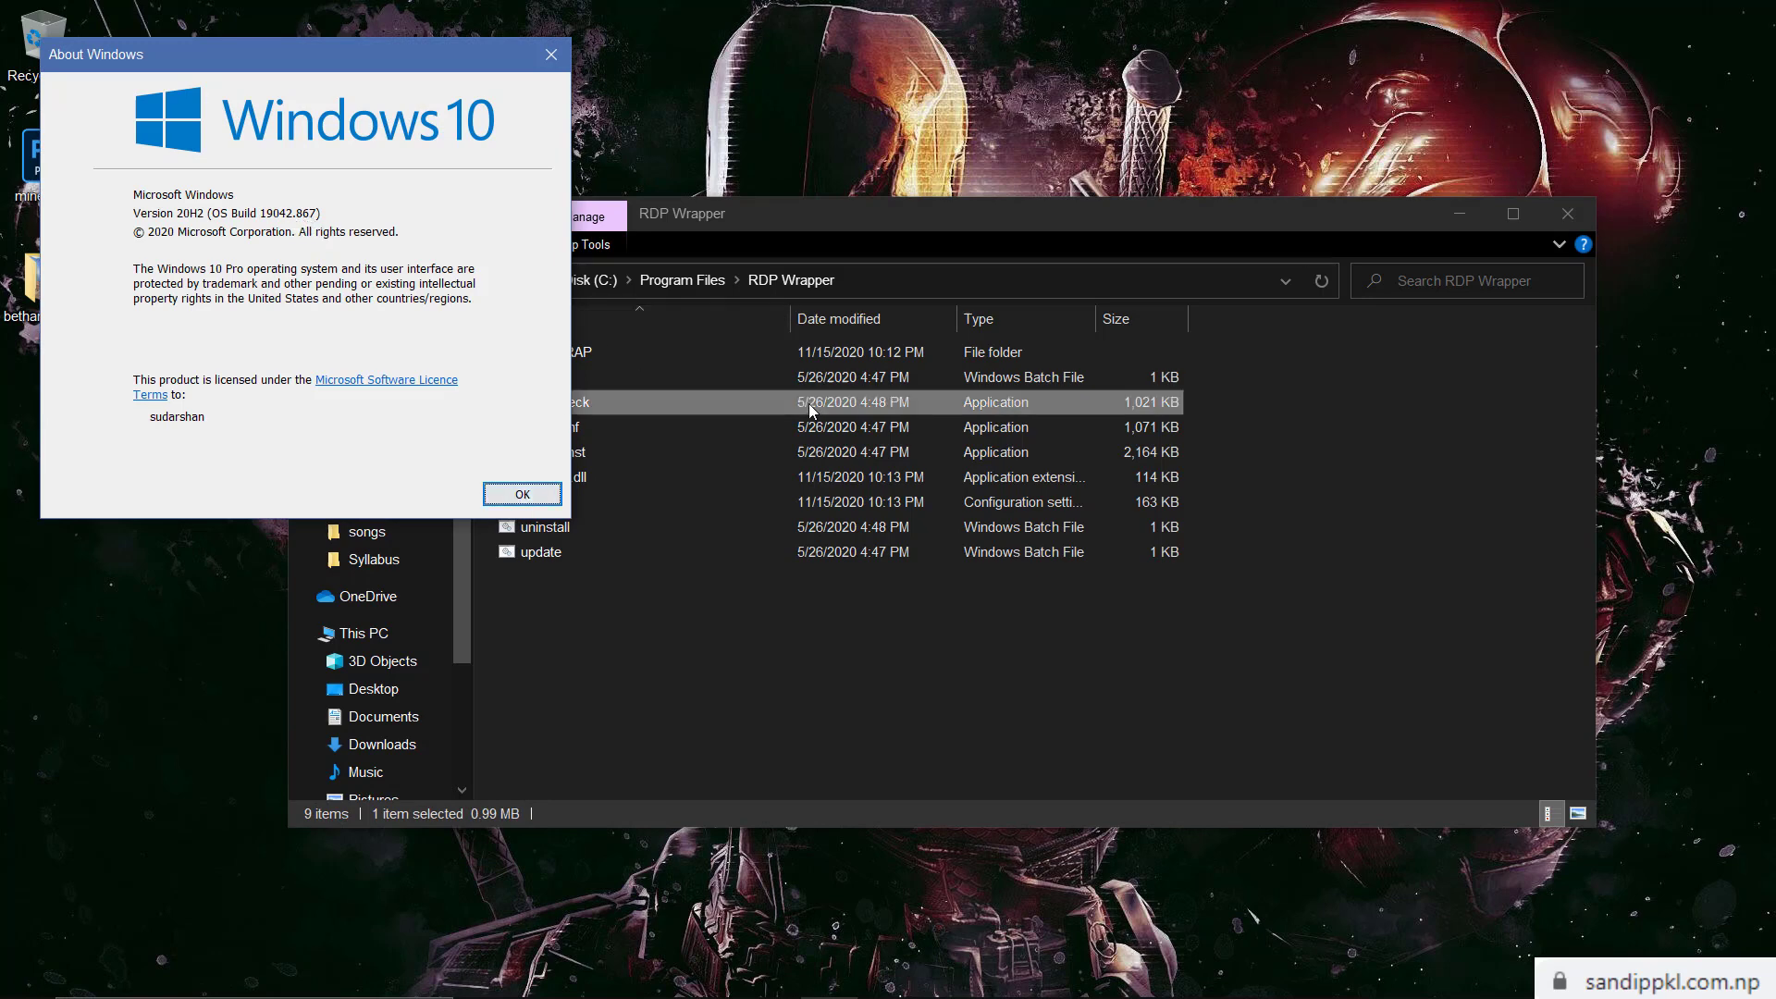
pyautogui.click(849, 219)
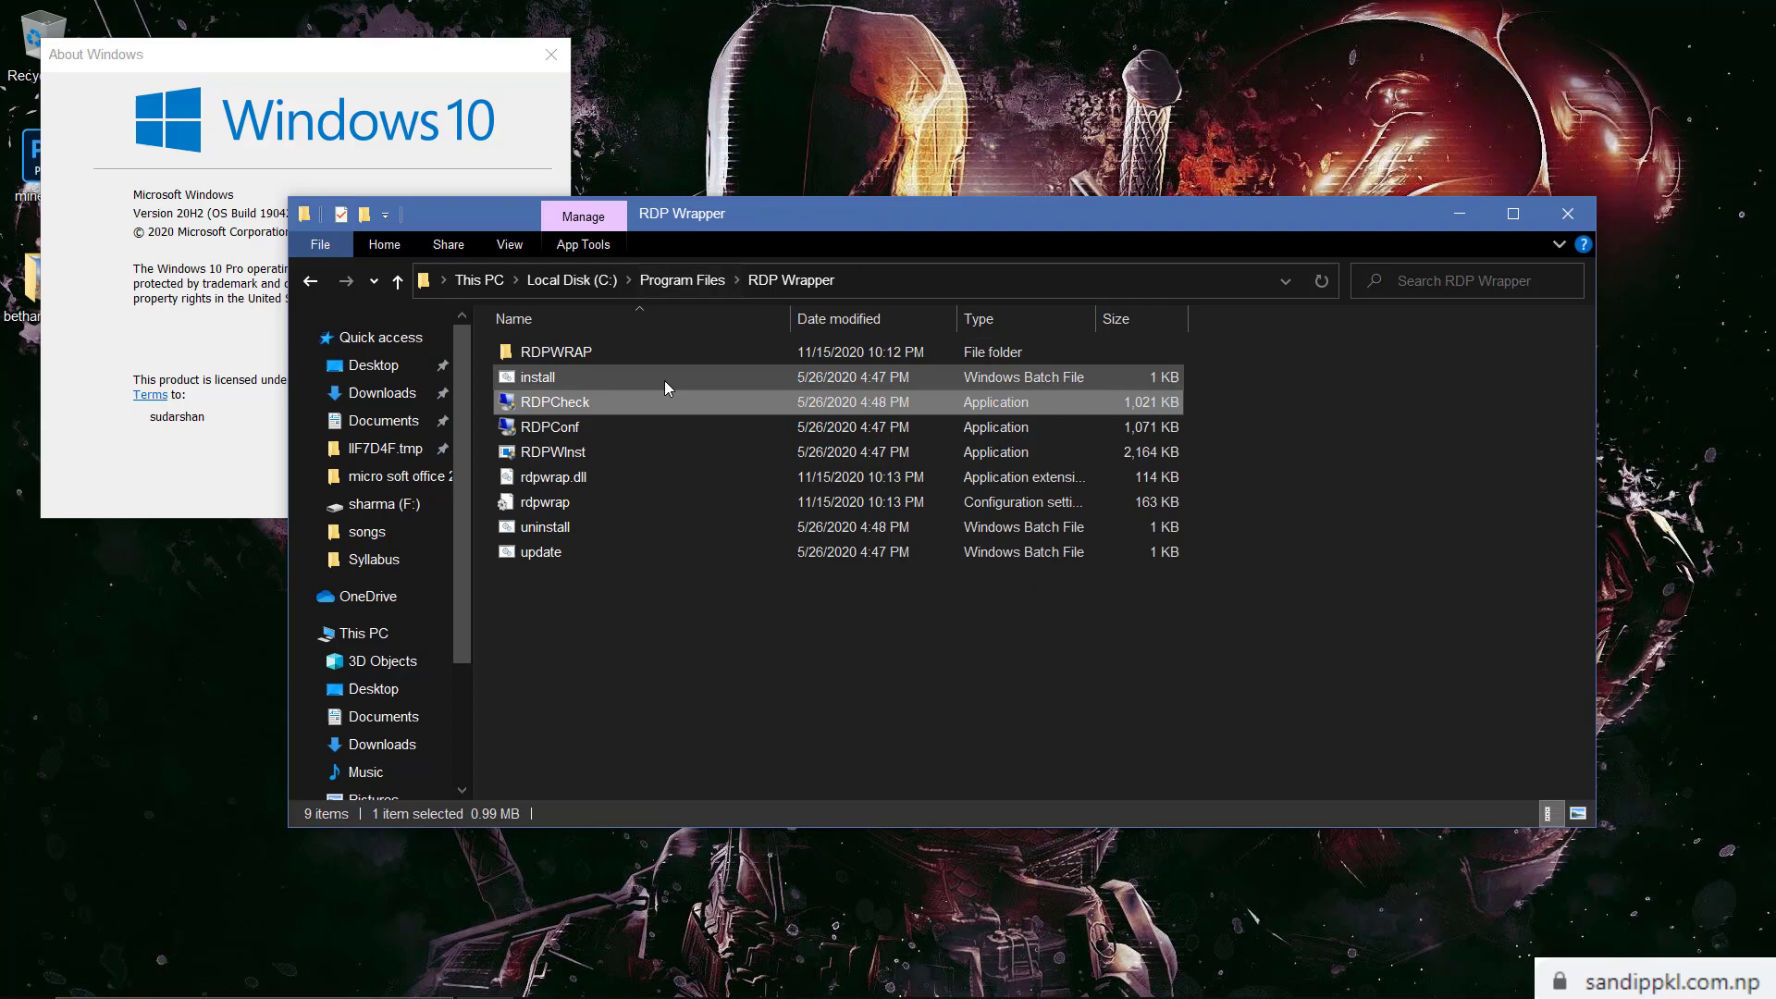
pyautogui.click(631, 427)
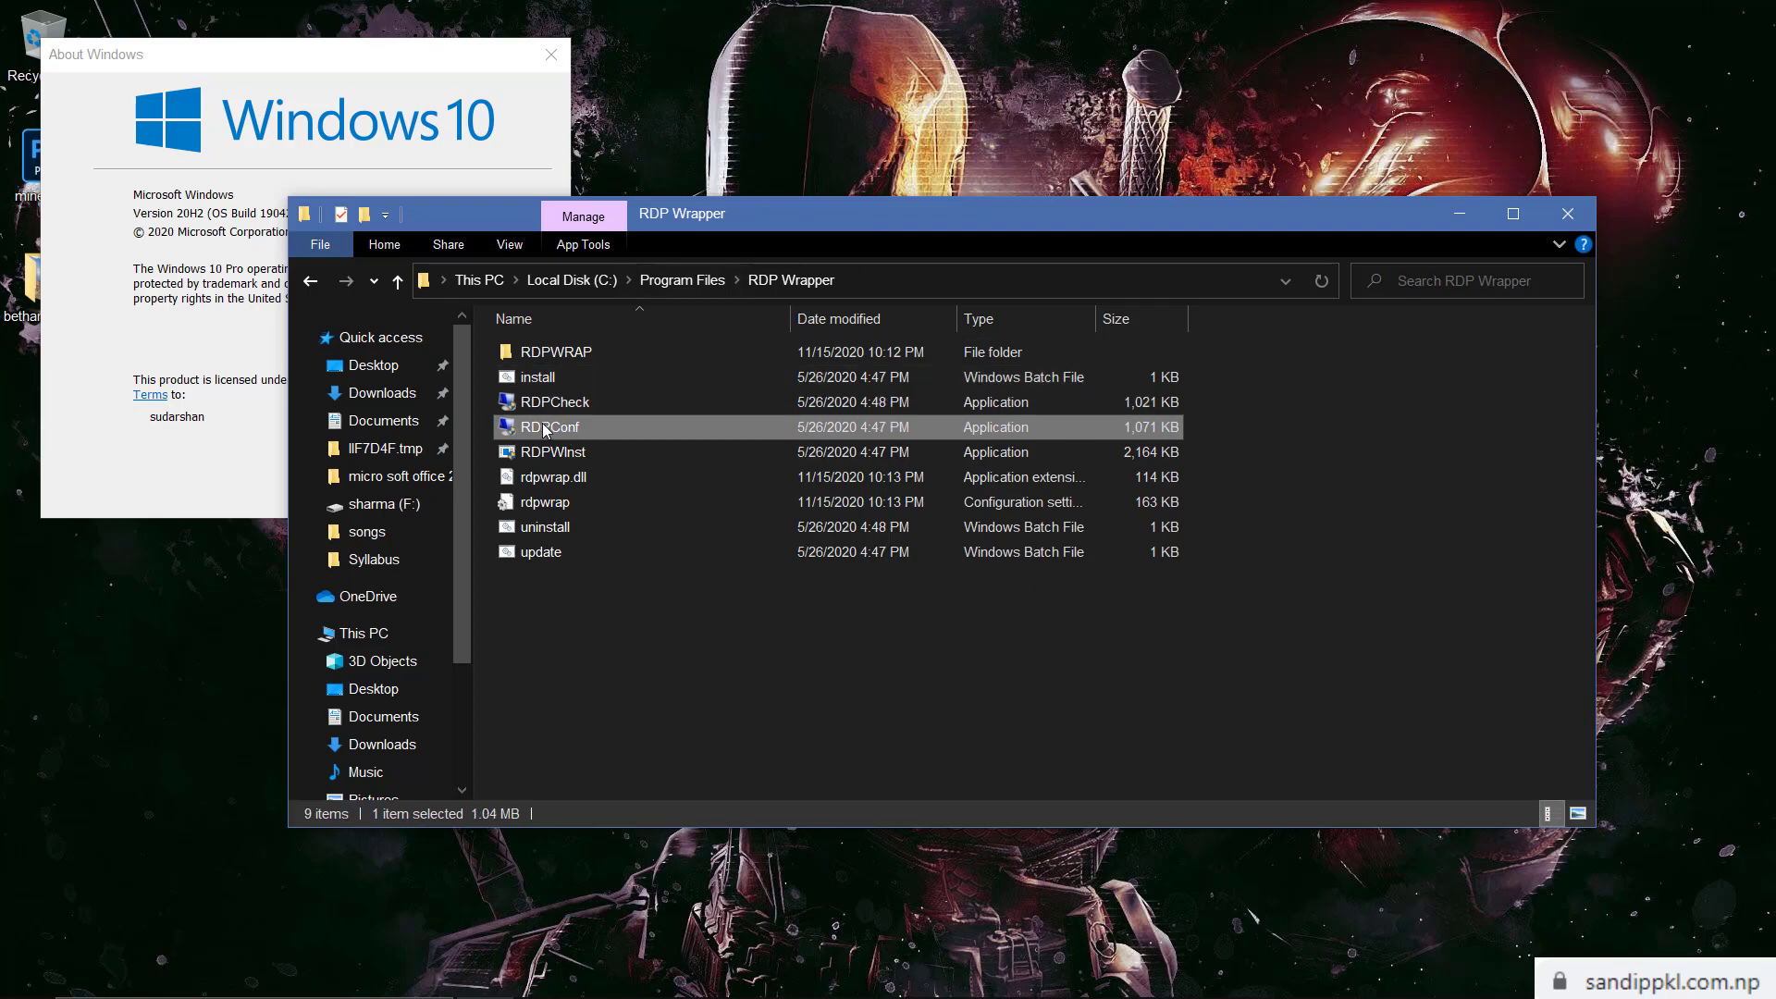
# Open RDPConf to see version 10.0.19041.789 reported not supported, then launch RDPCheck
pyautogui.doubleClick(631, 426)
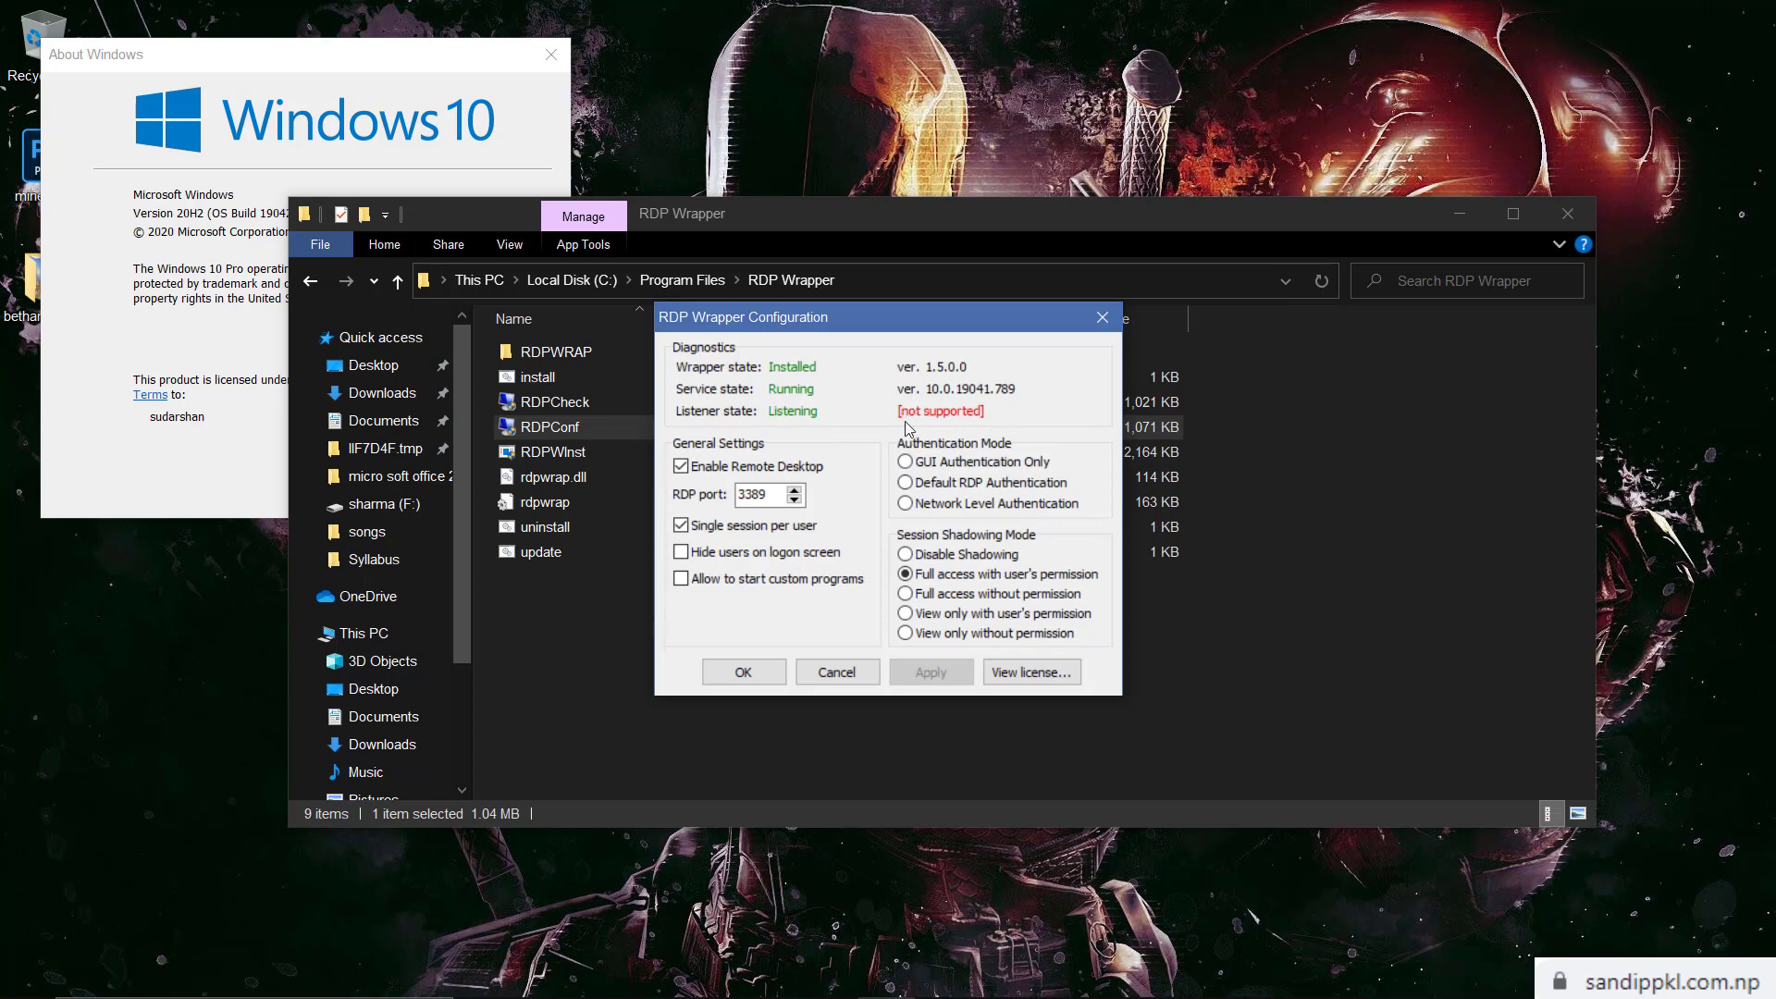
pyautogui.click(585, 406)
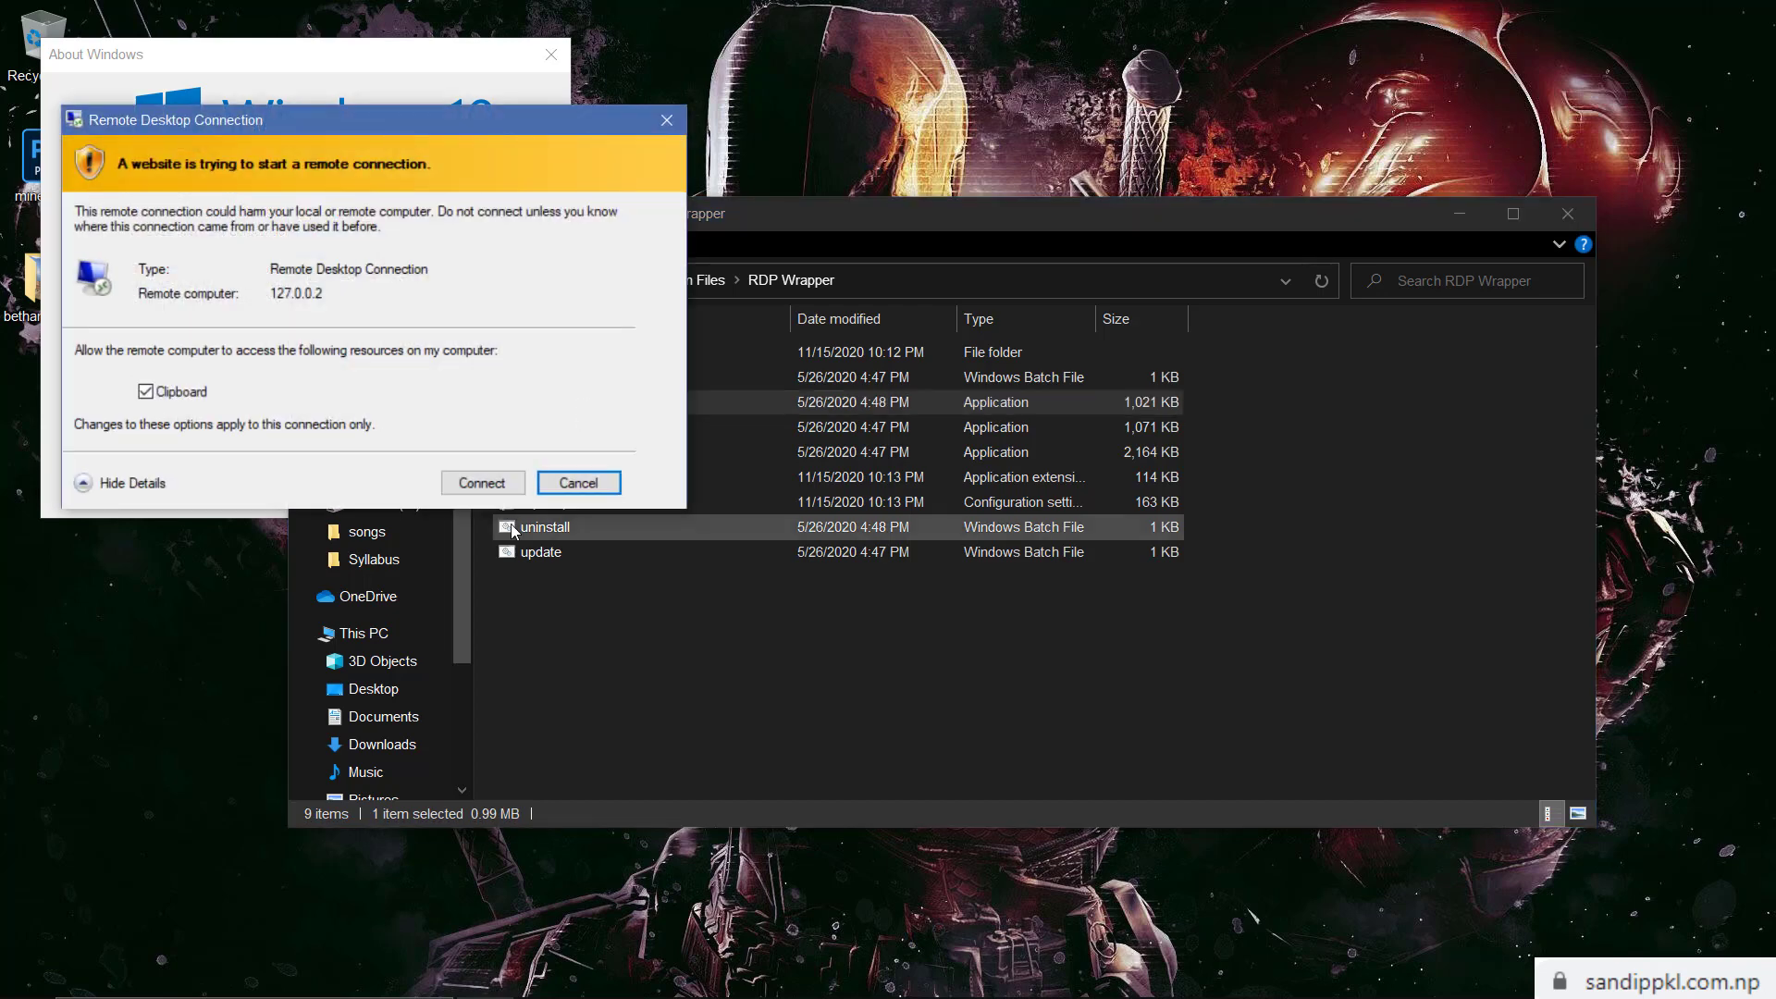
# Connect to 127.0.0.2 as Demo with the account password, then dismiss the connection-limit error
pyautogui.click(496, 481)
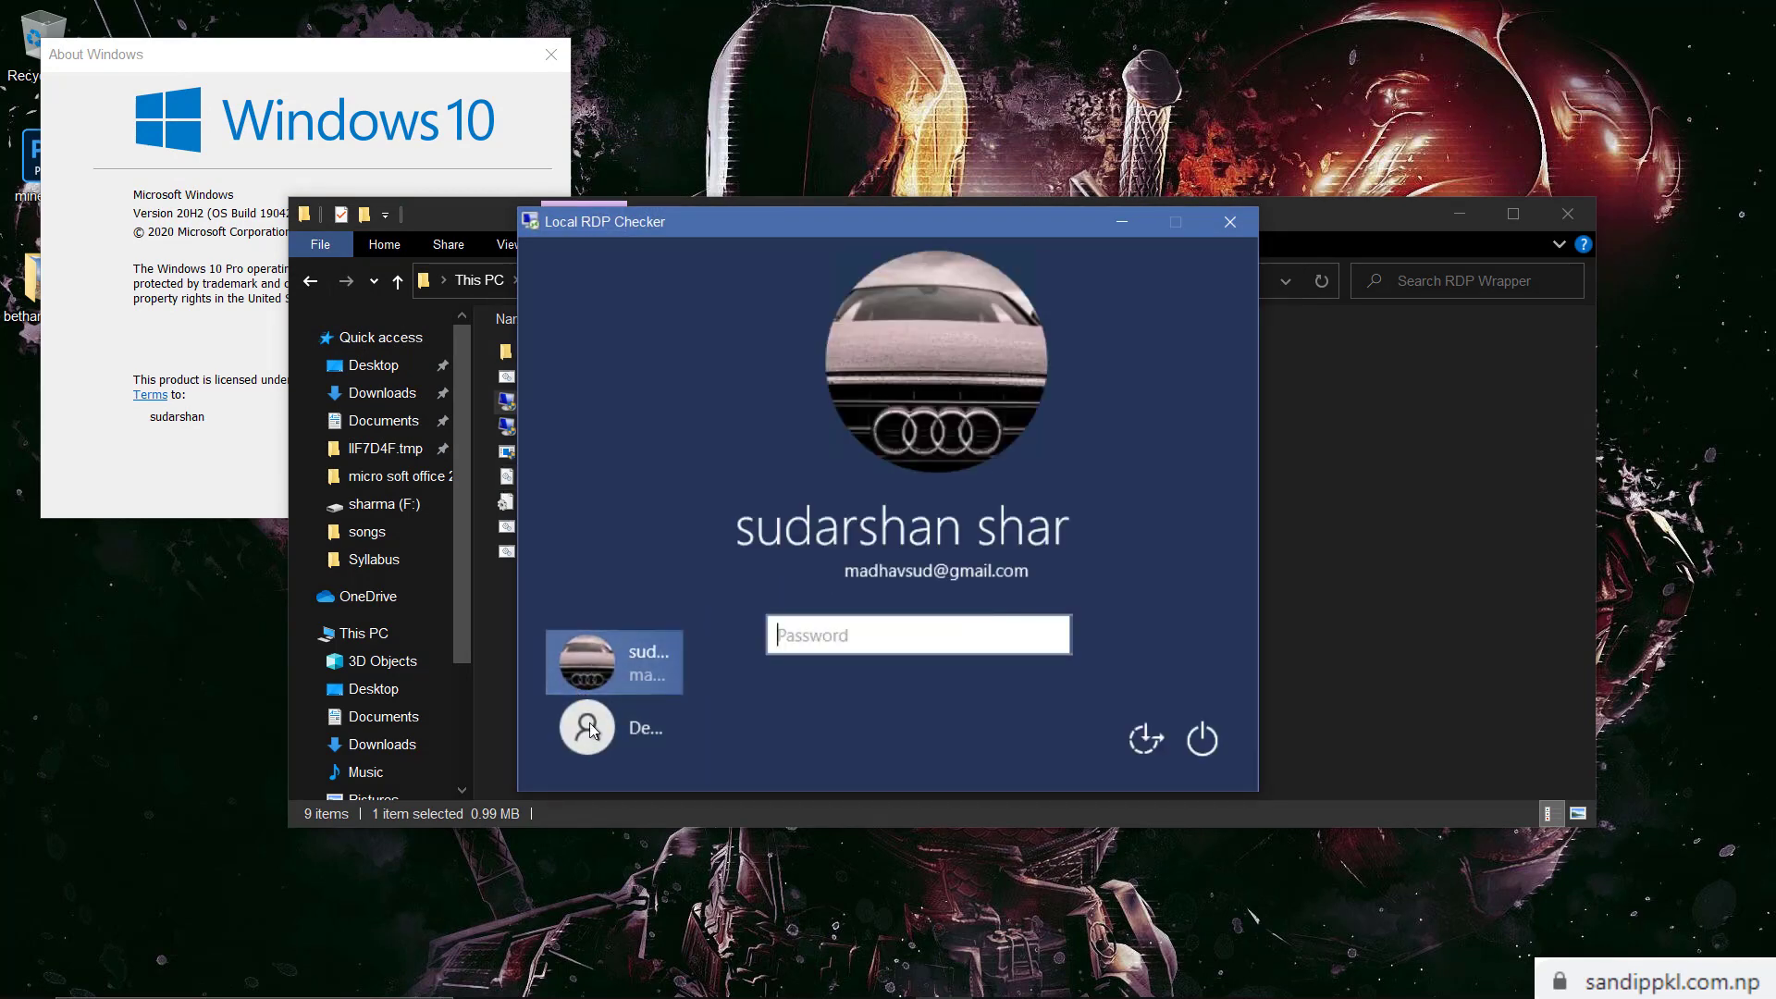
pyautogui.click(601, 743)
pyautogui.write('1234')
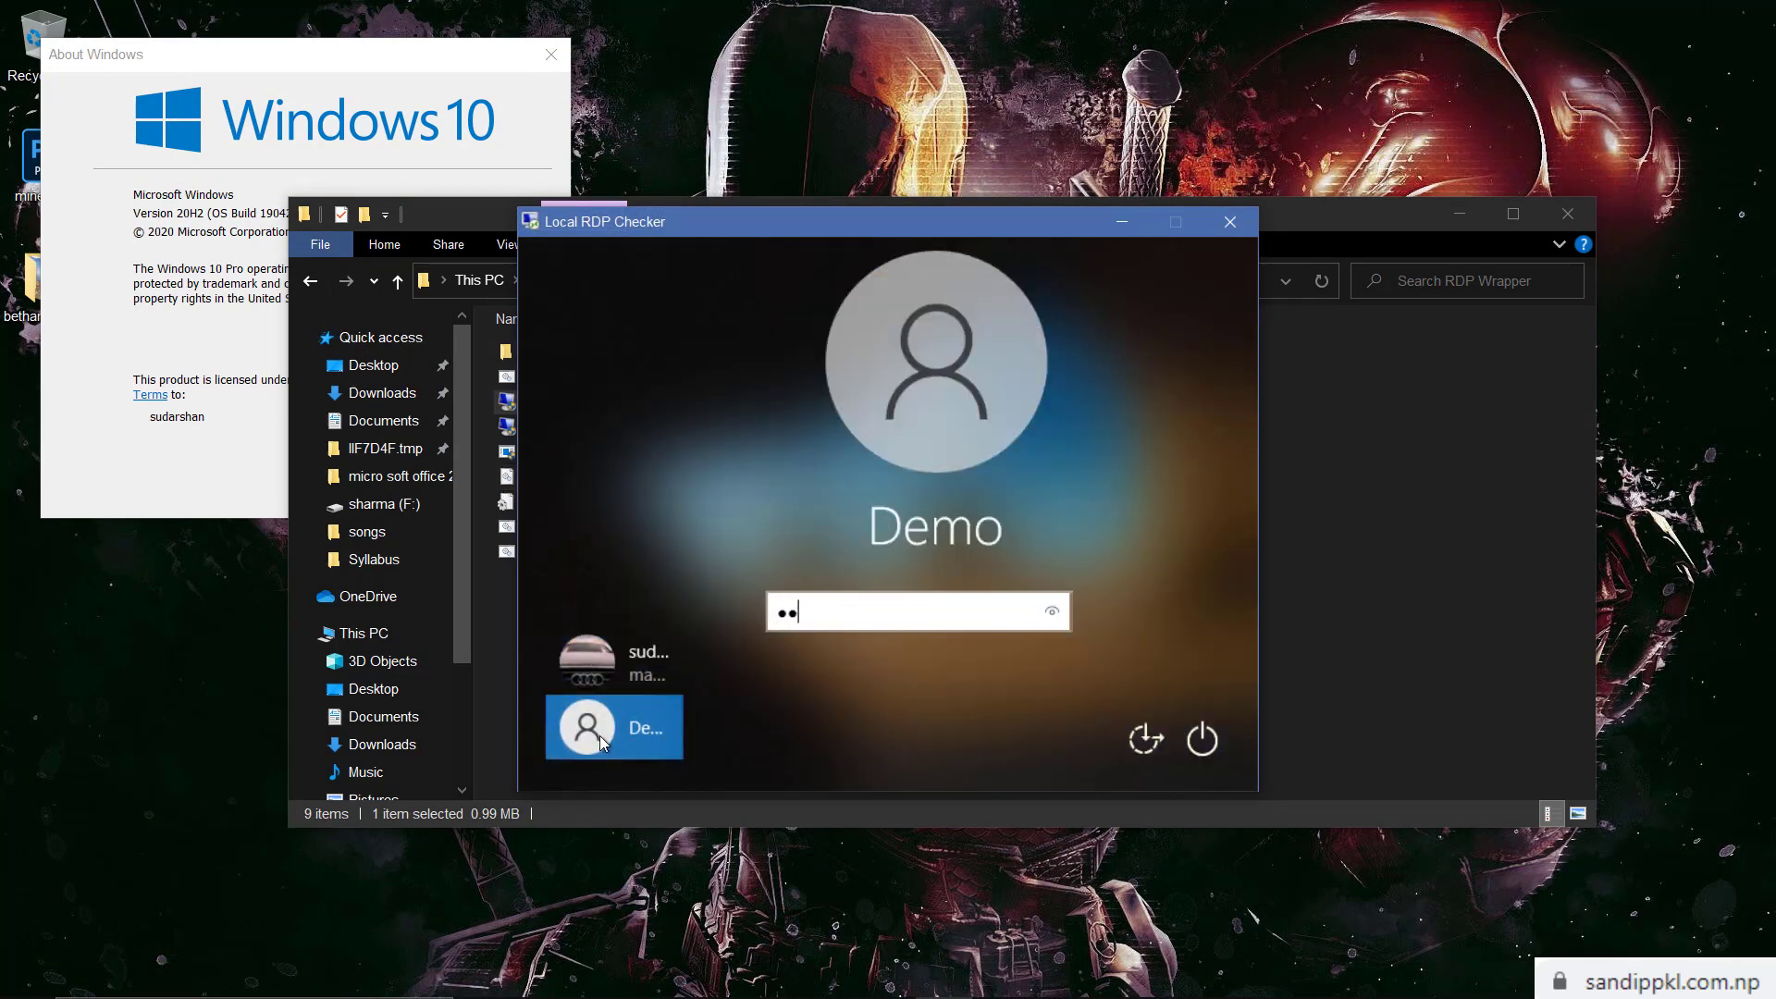
pyautogui.press('Return')
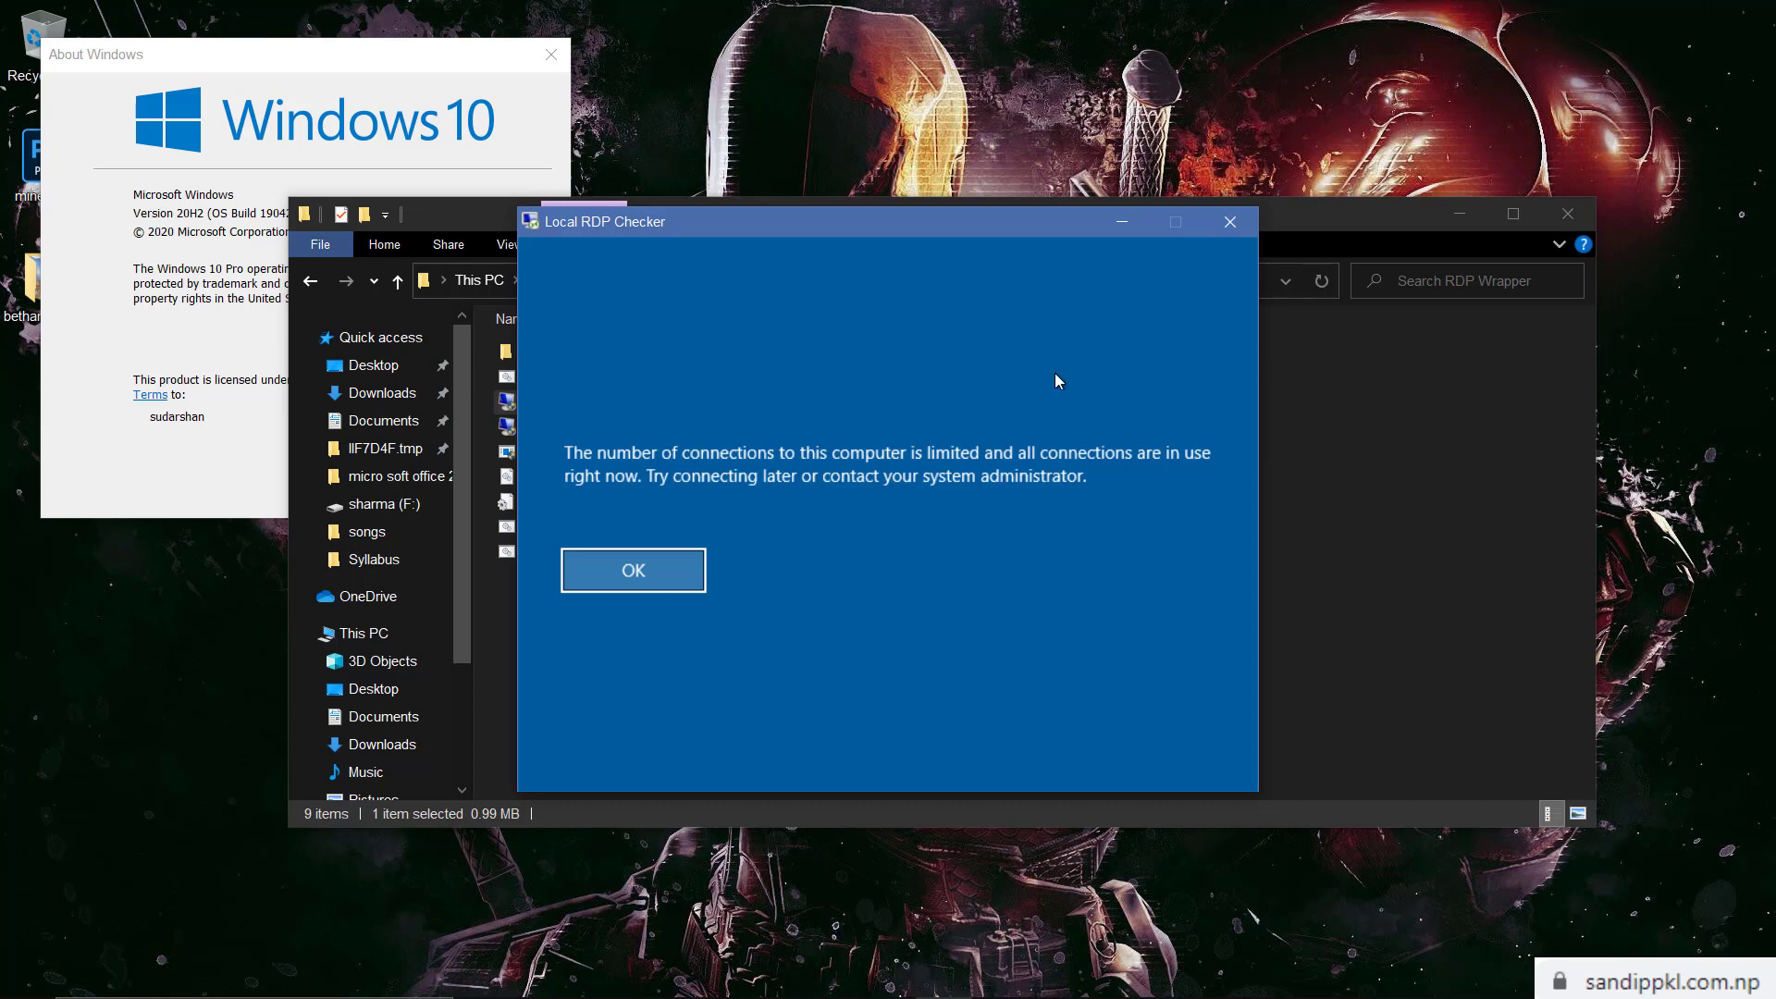
pyautogui.click(1231, 222)
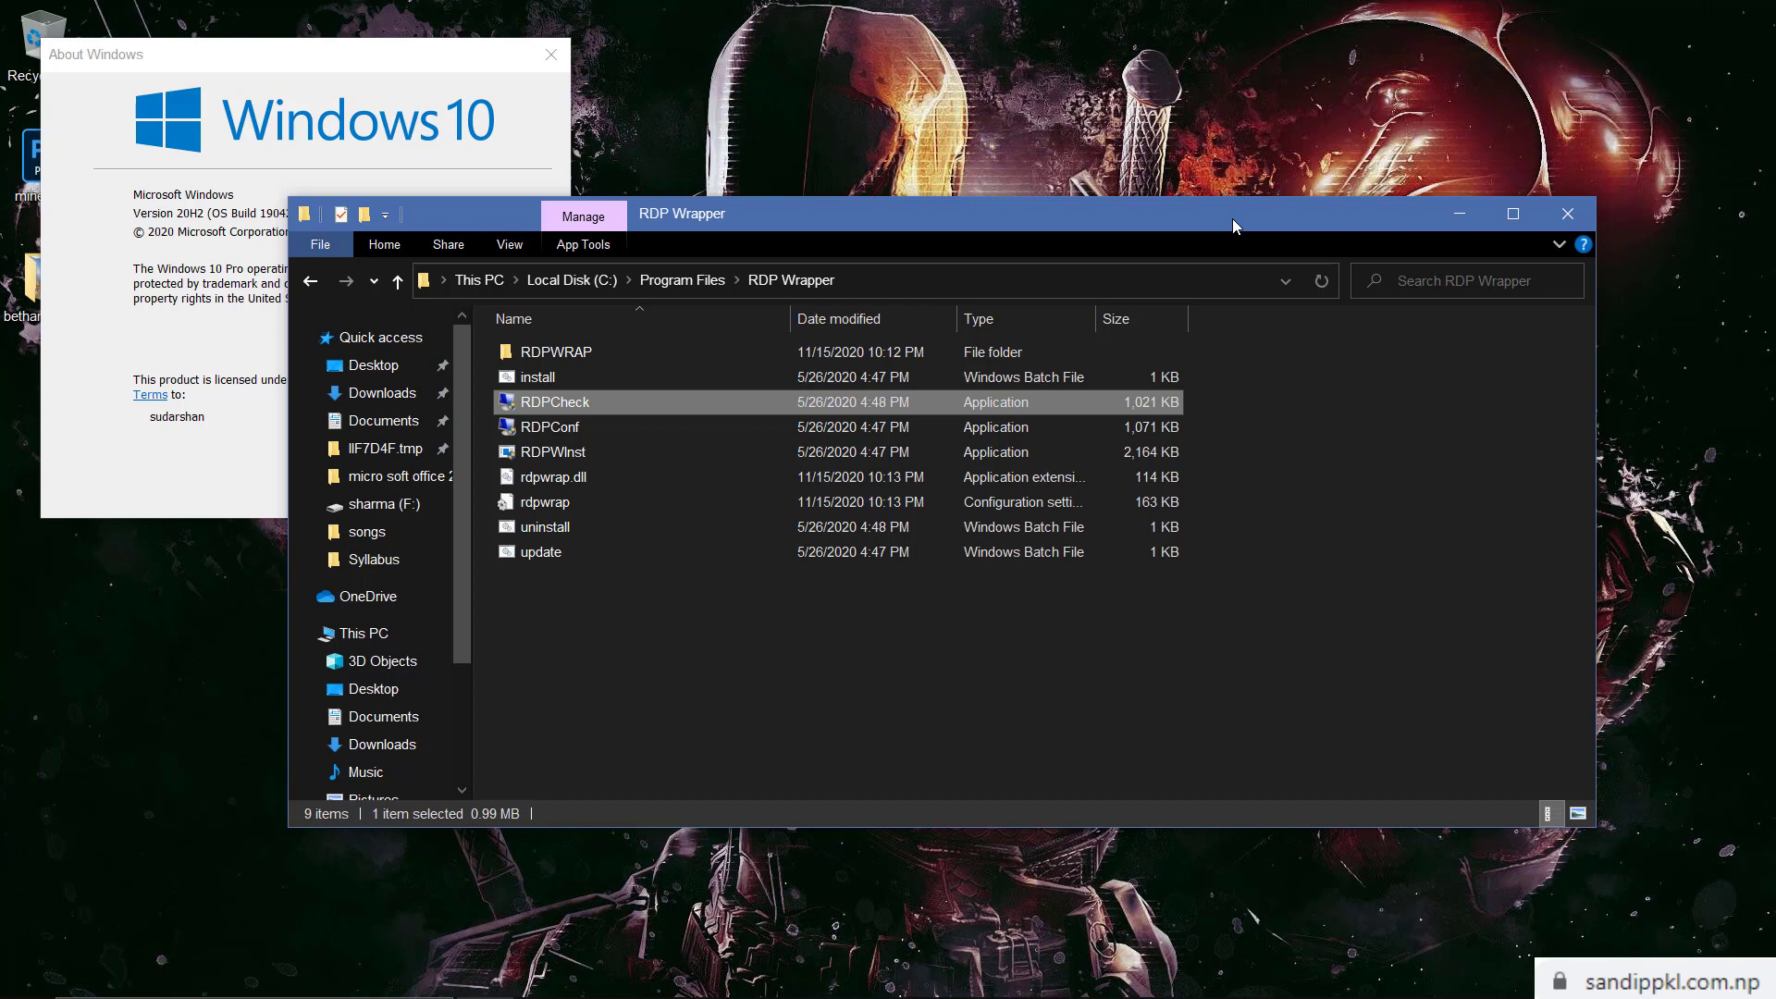
# Go to edtecinfo.com in Chrome
pyautogui.moveTo(771, 976)
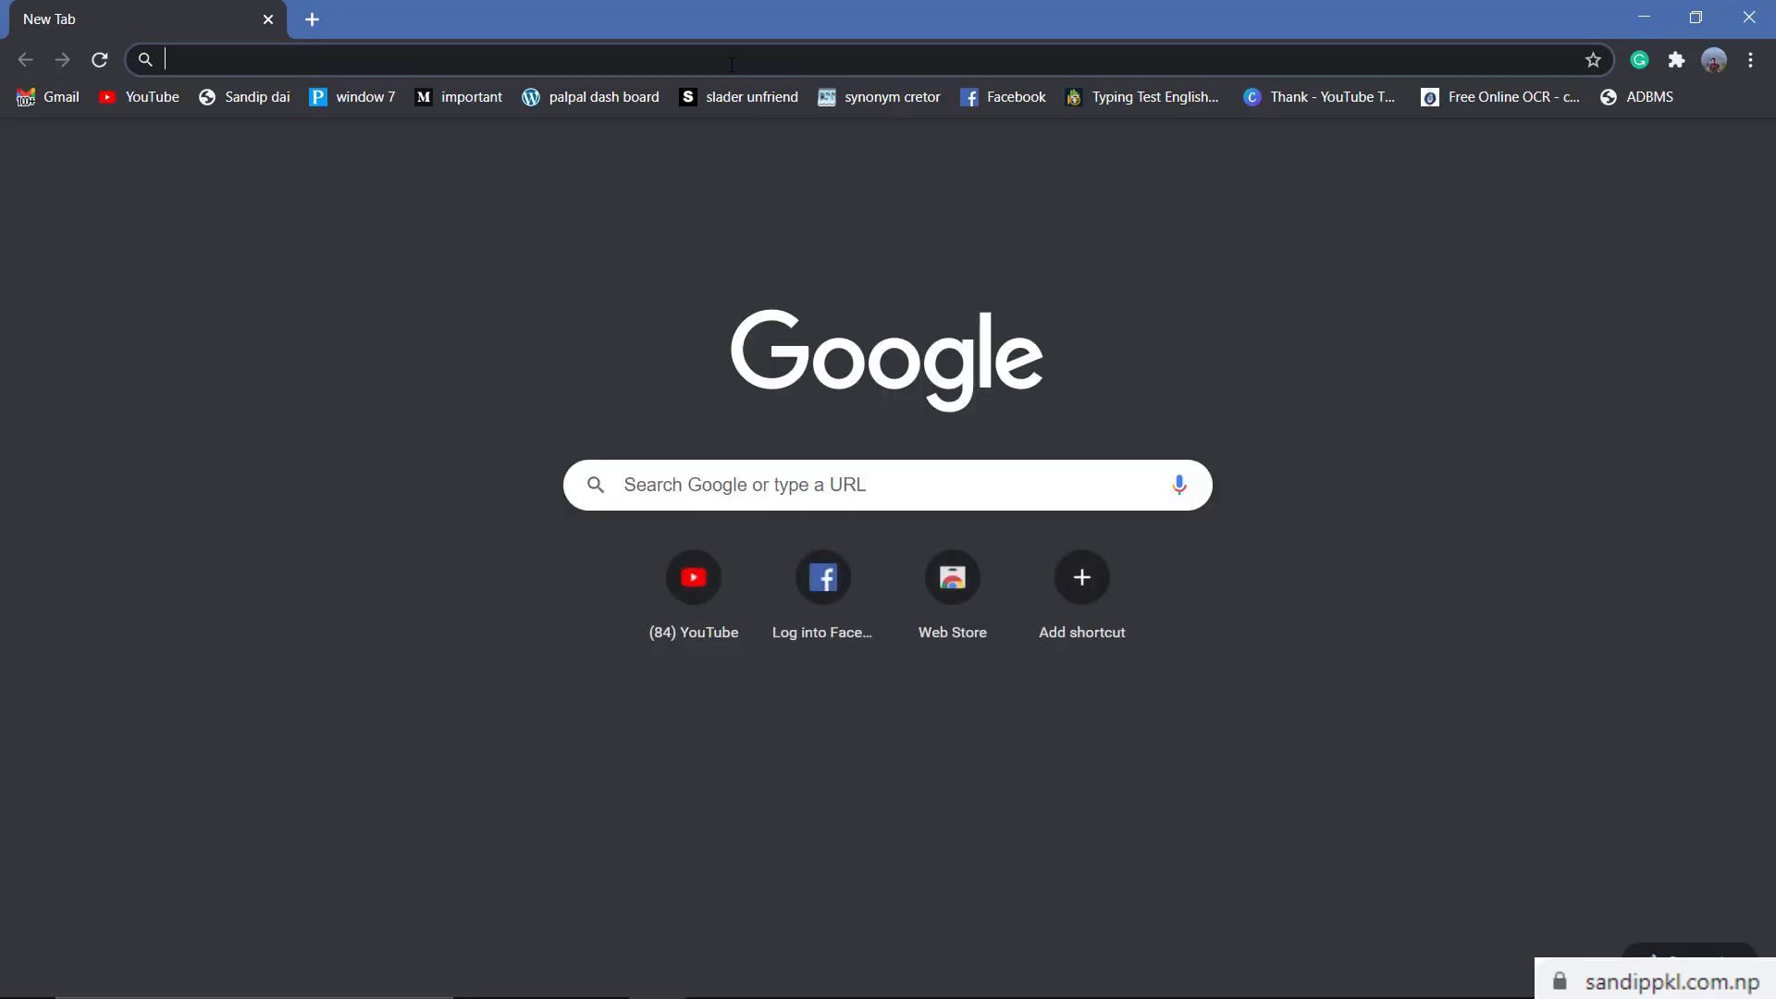
pyautogui.click(730, 61)
pyautogui.write('edt')
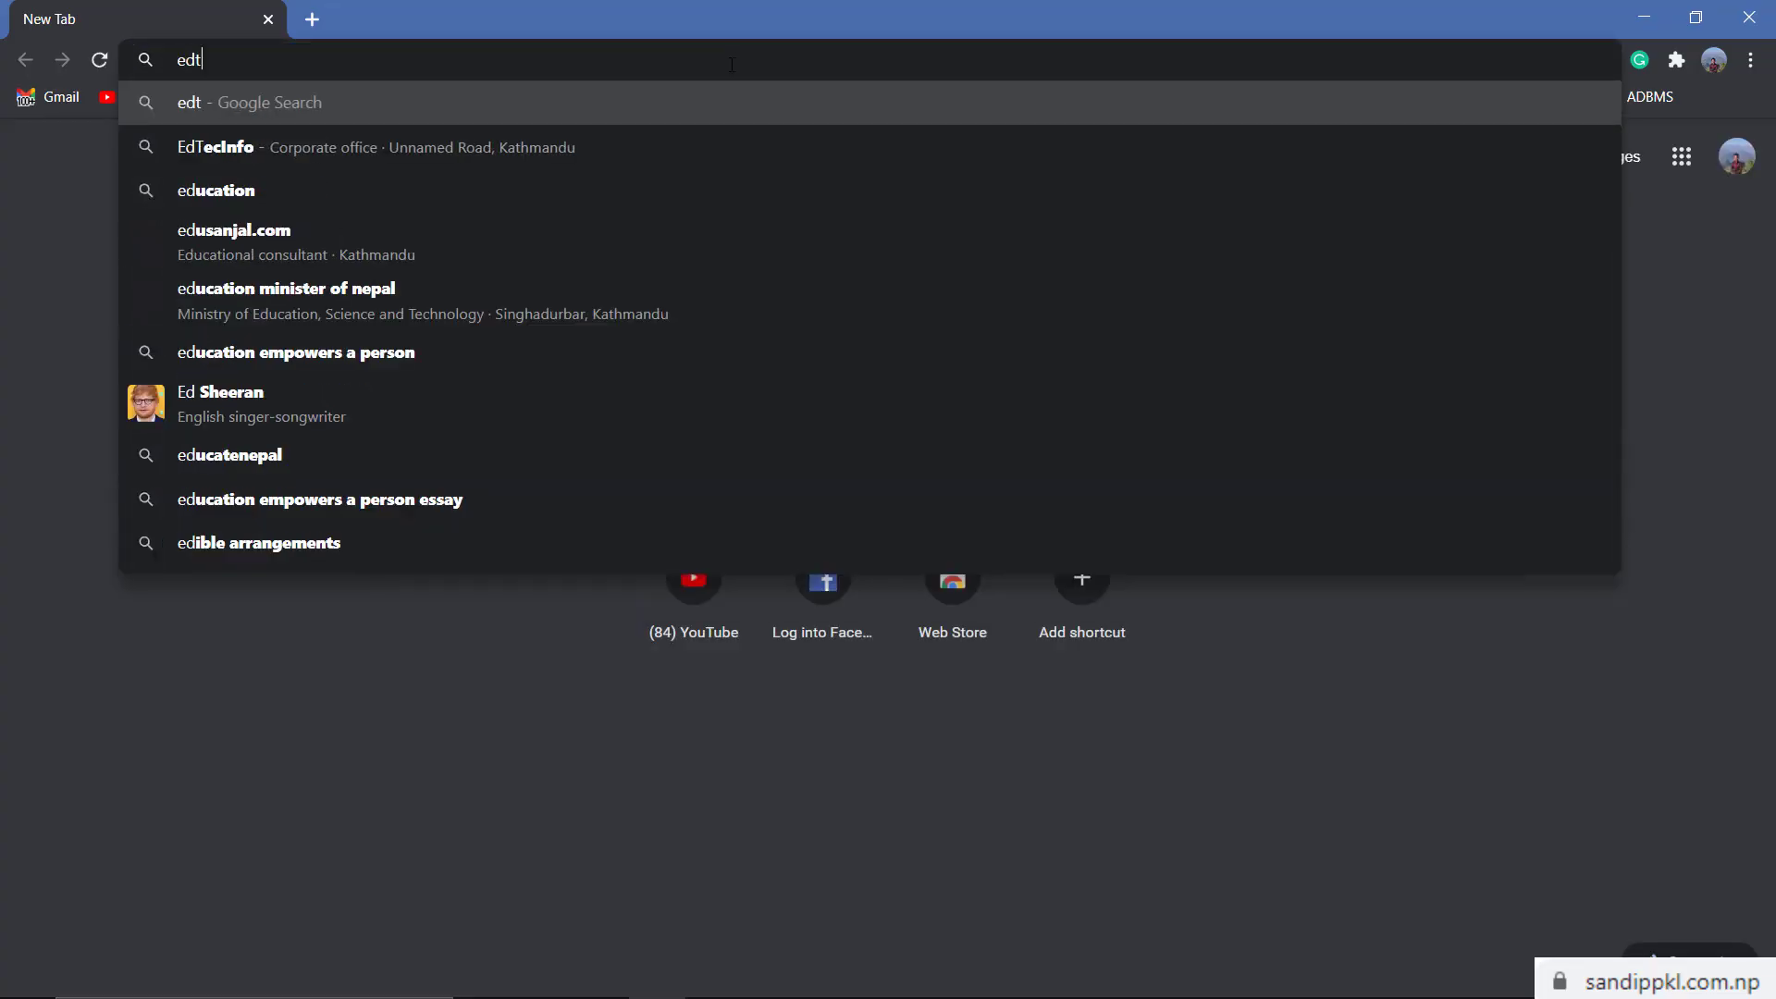
pyautogui.write('eci')
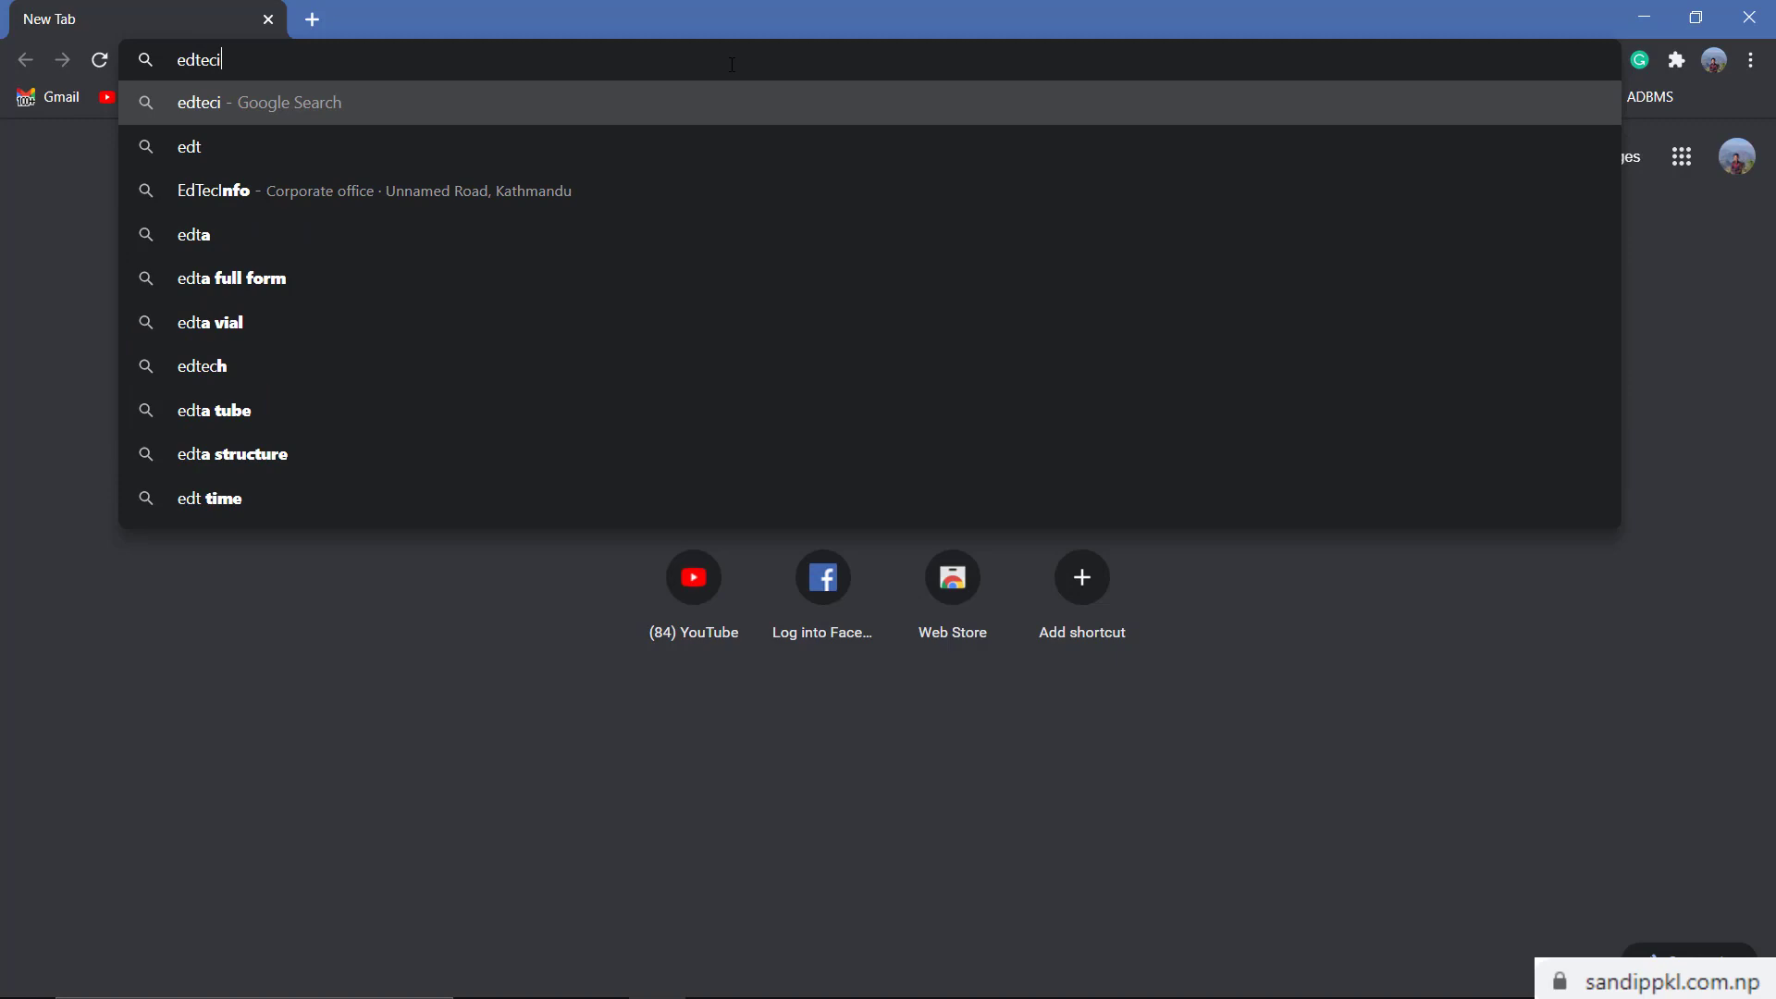
pyautogui.write('nfo.com')
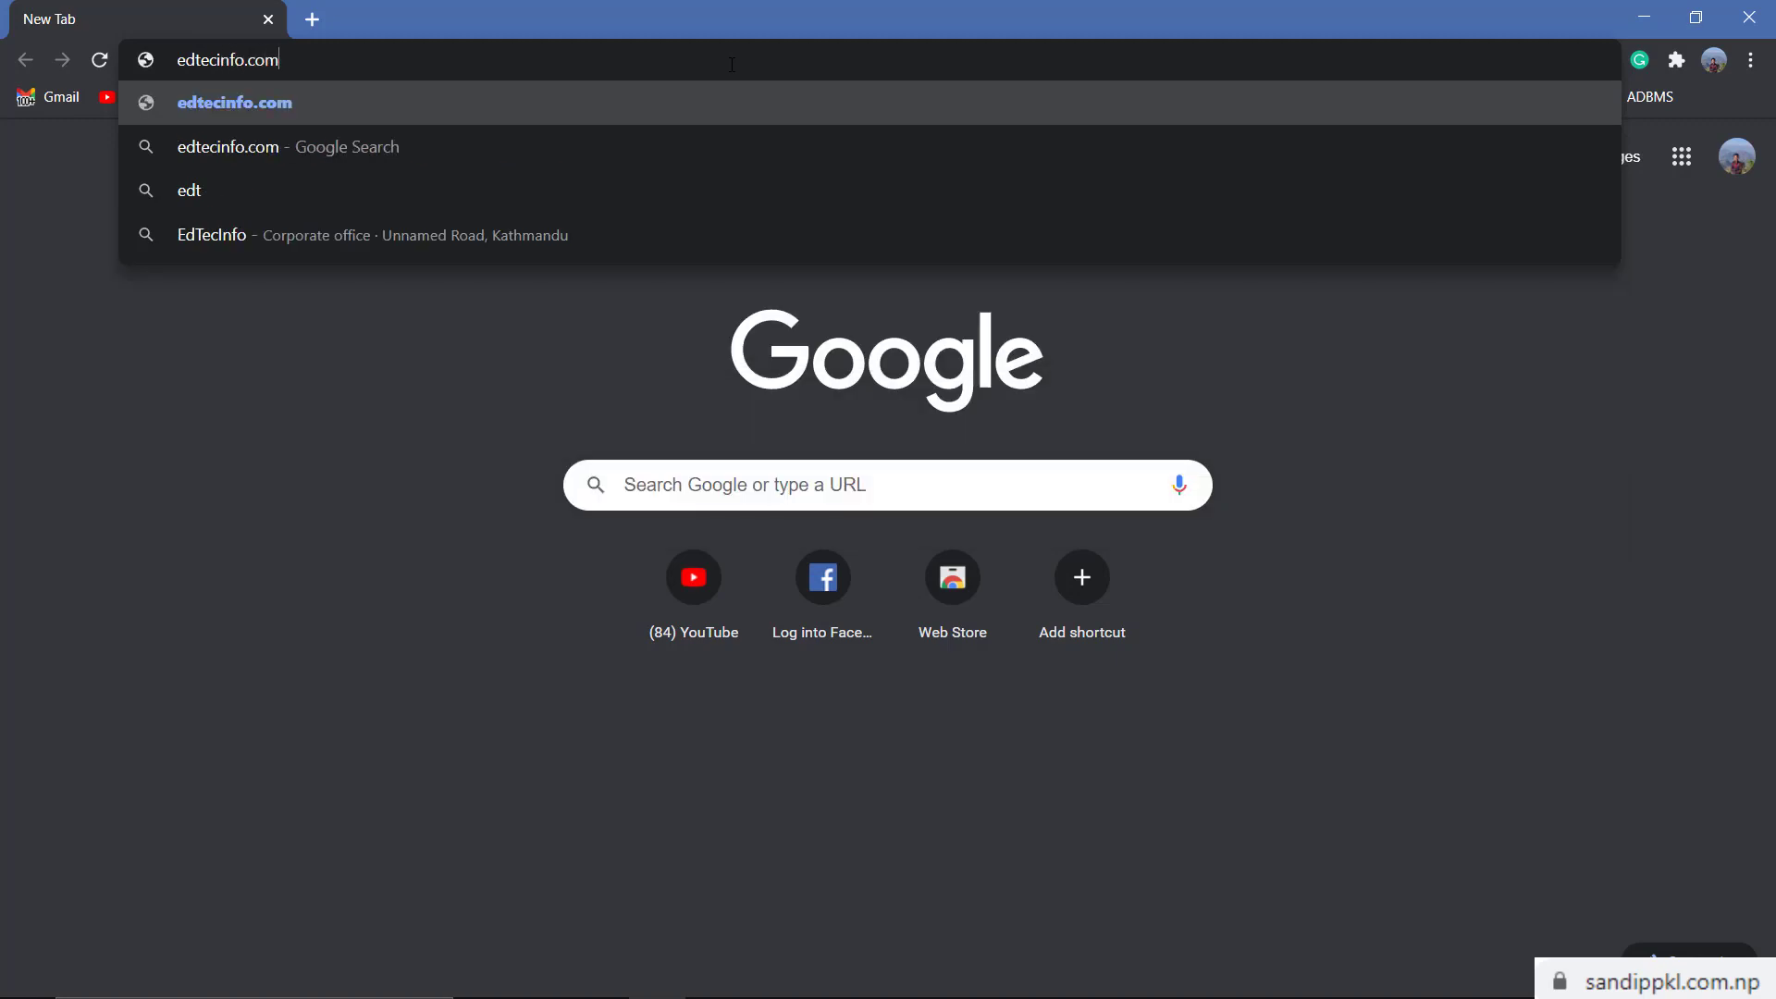
pyautogui.press('Return')
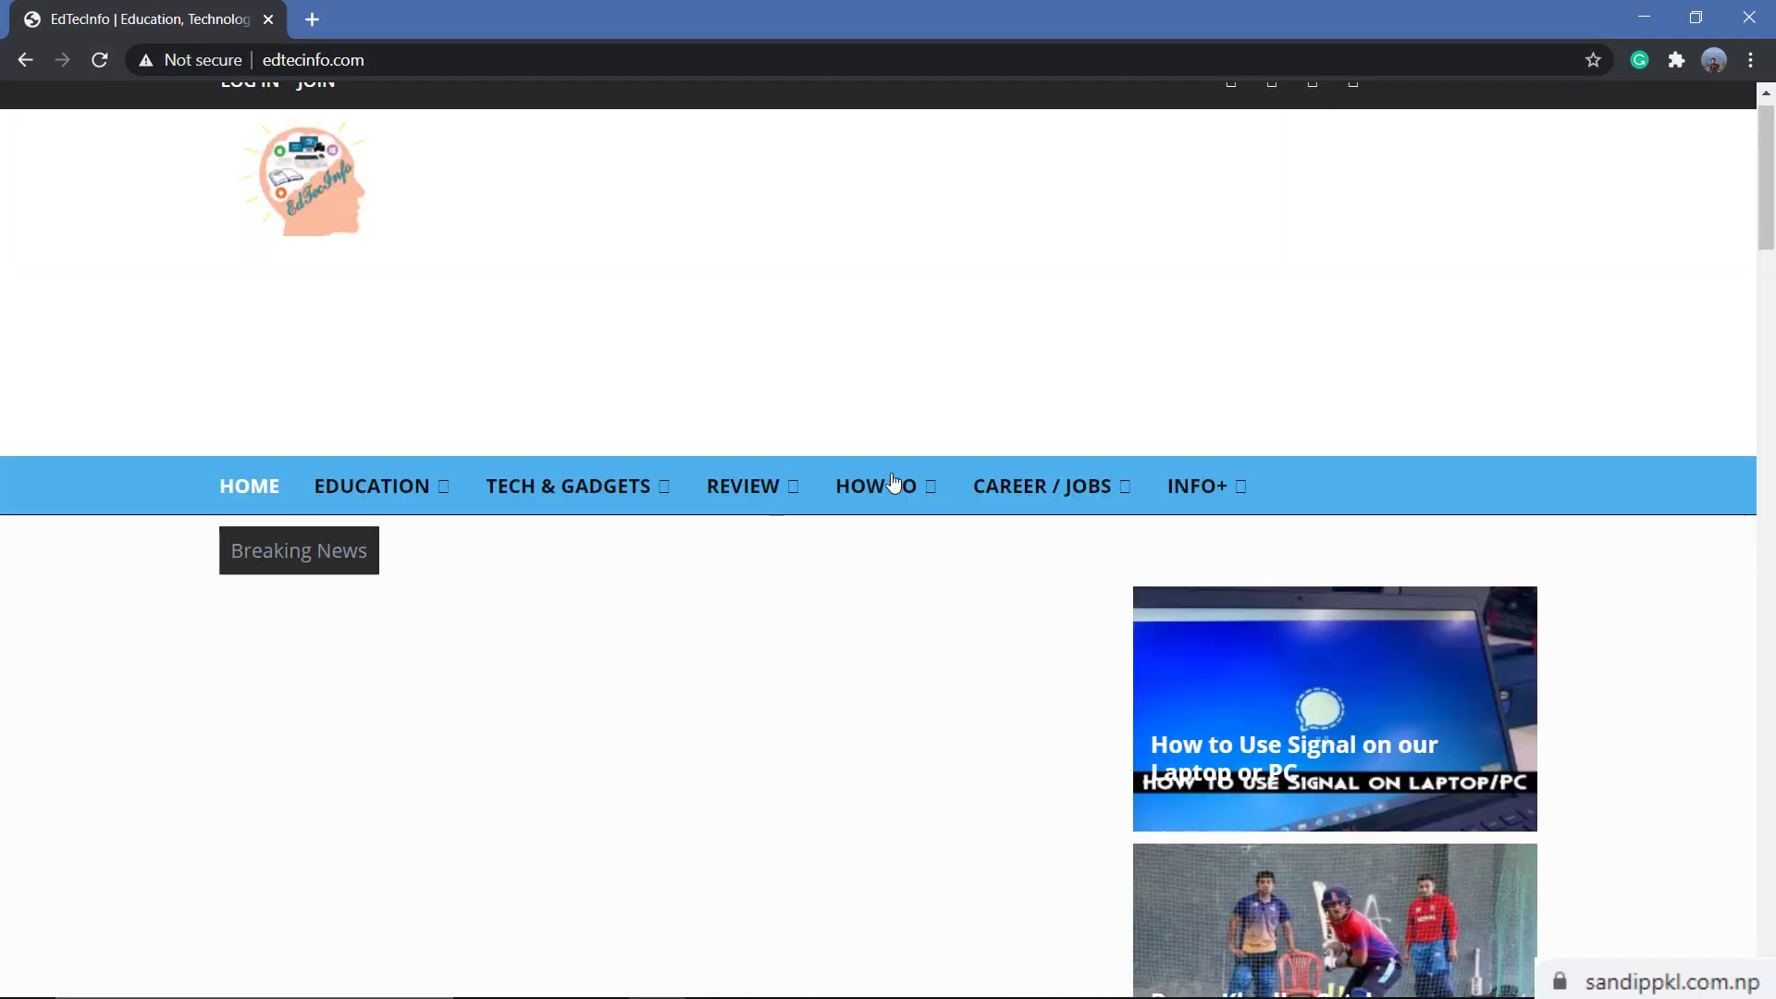
# Open the HOW TO > Tips & Tricks category and close the full-page ad
pyautogui.click(911, 494)
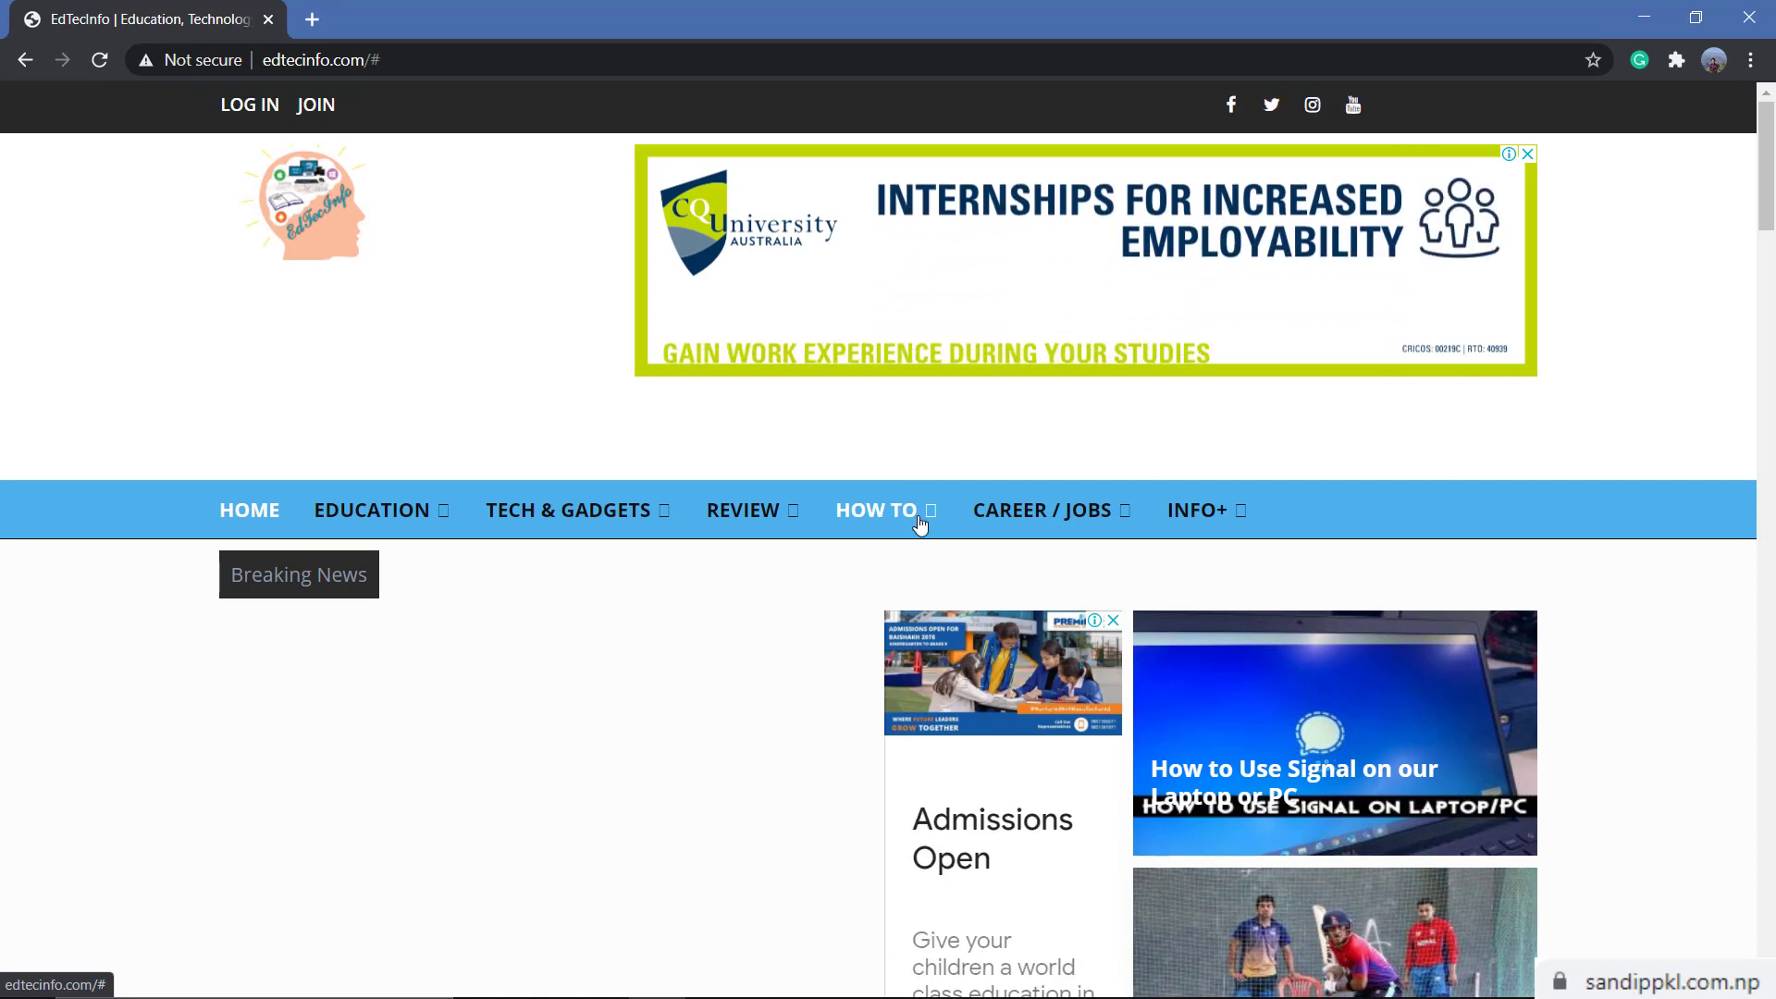
pyautogui.click(909, 518)
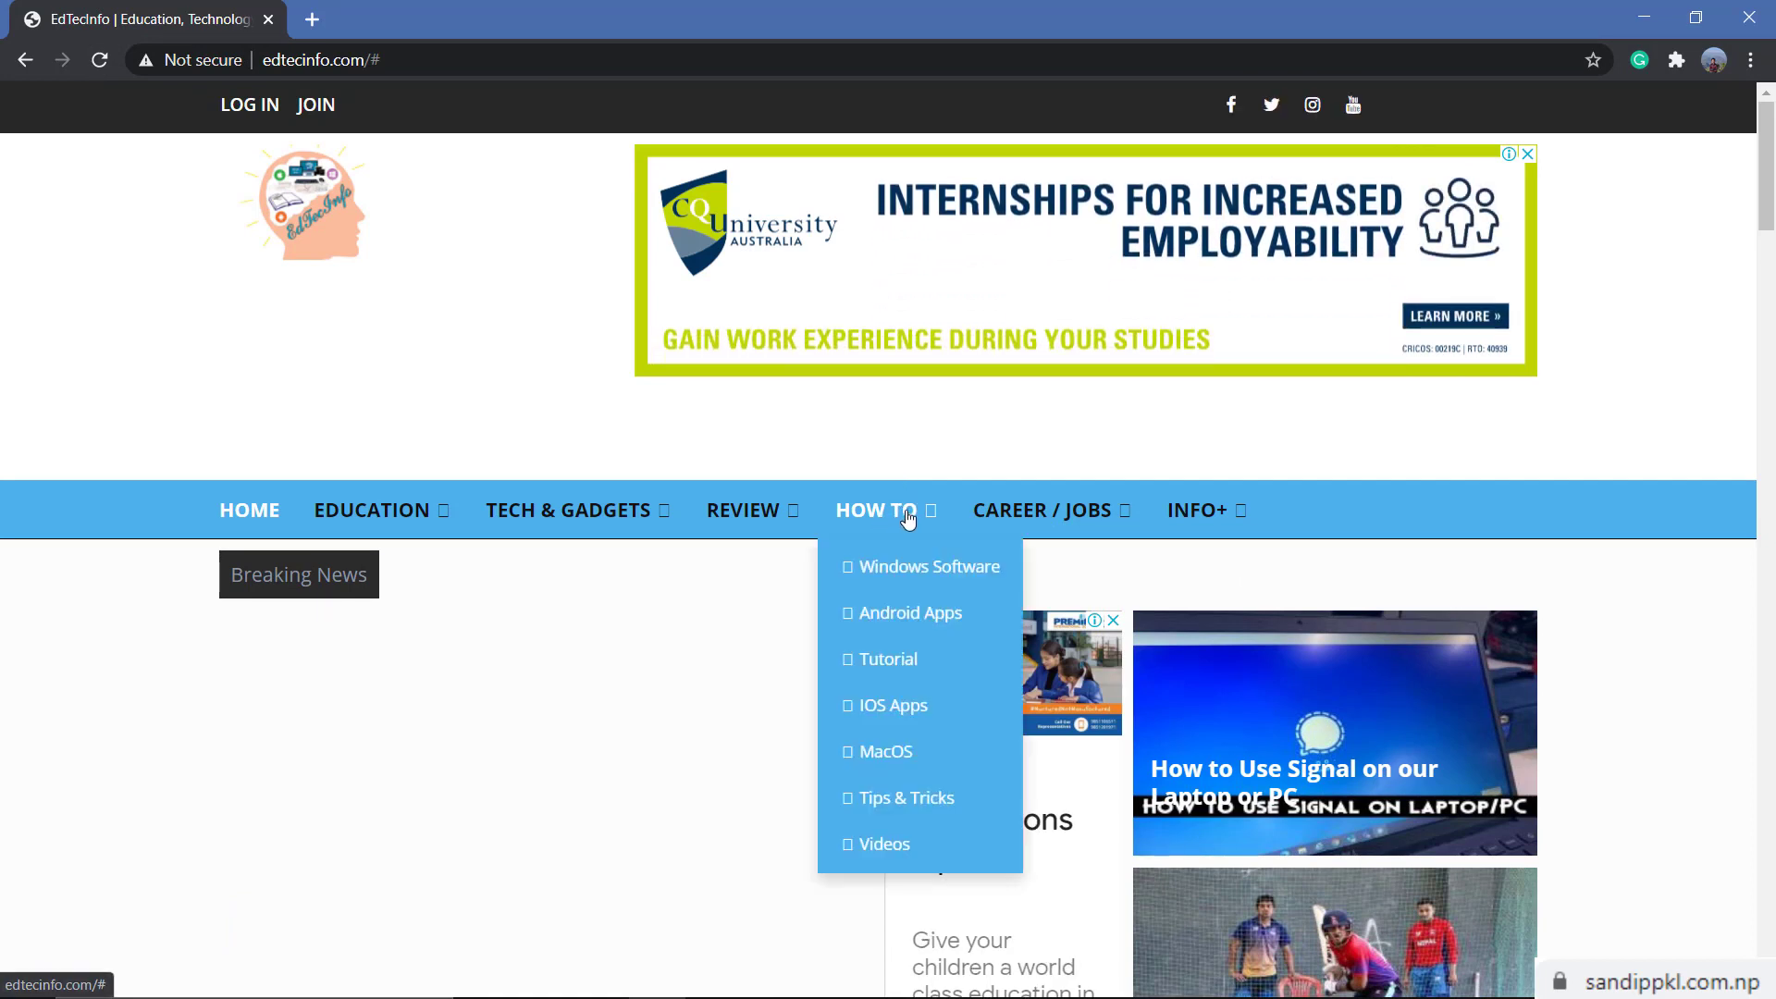
pyautogui.click(941, 821)
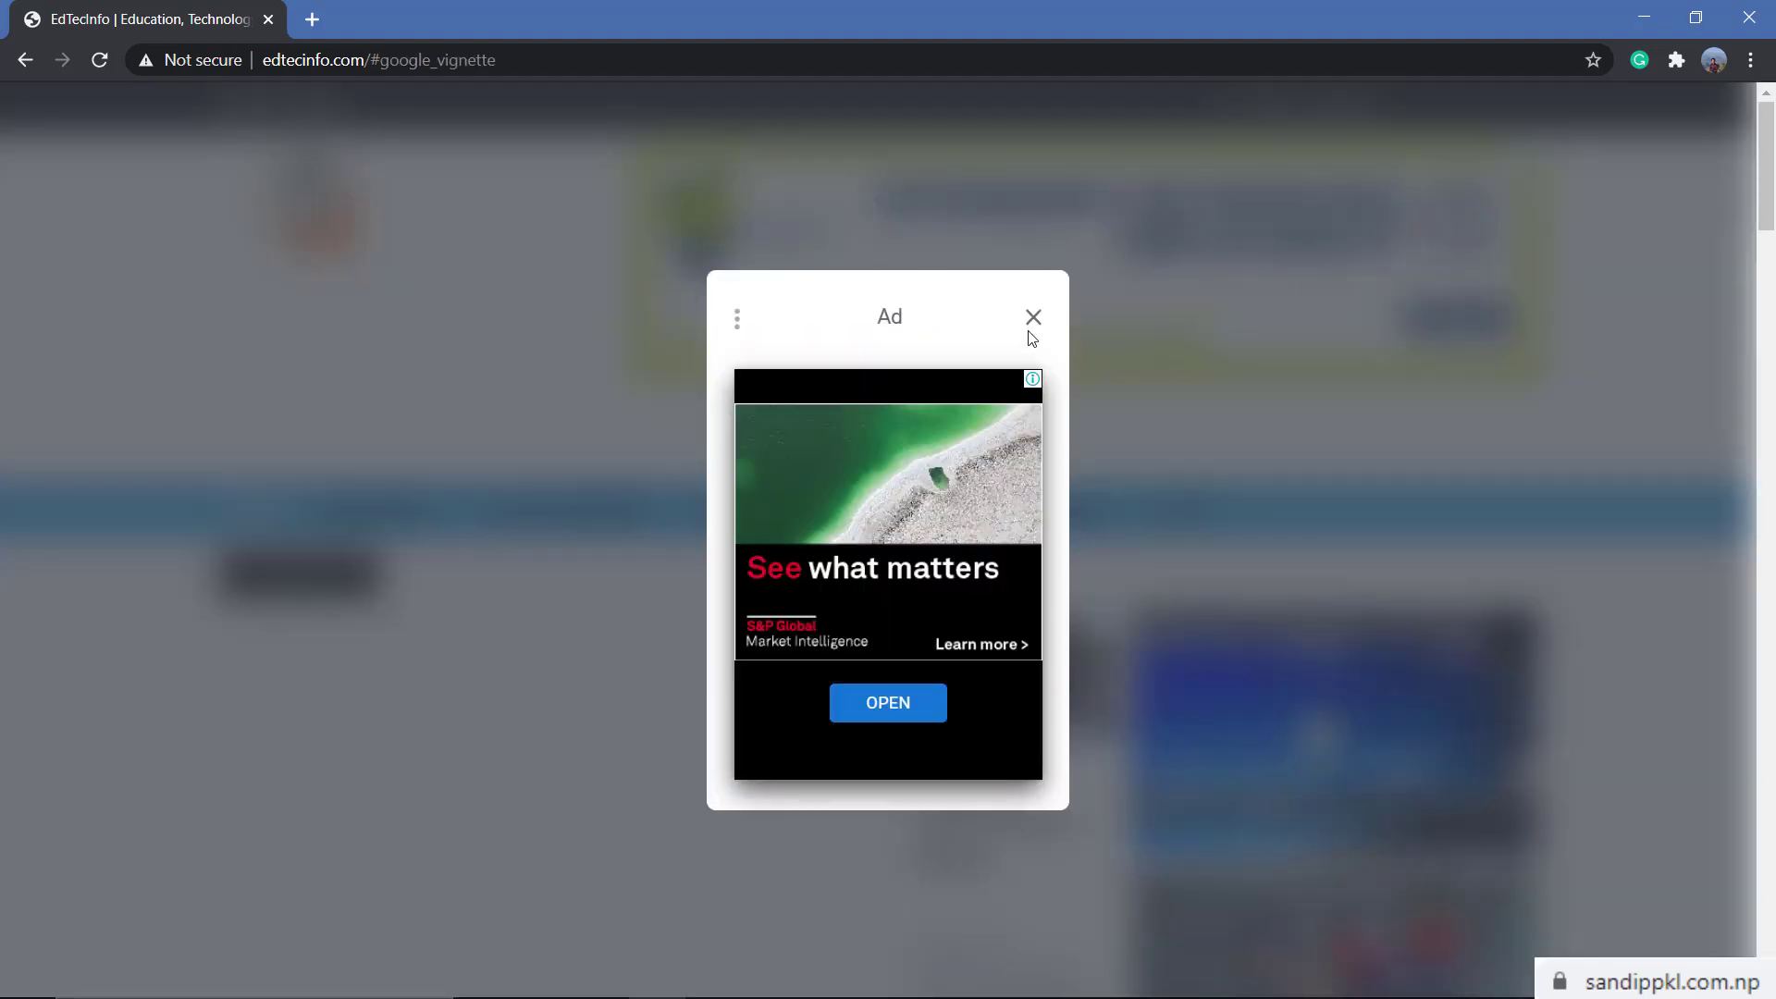
pyautogui.click(1034, 319)
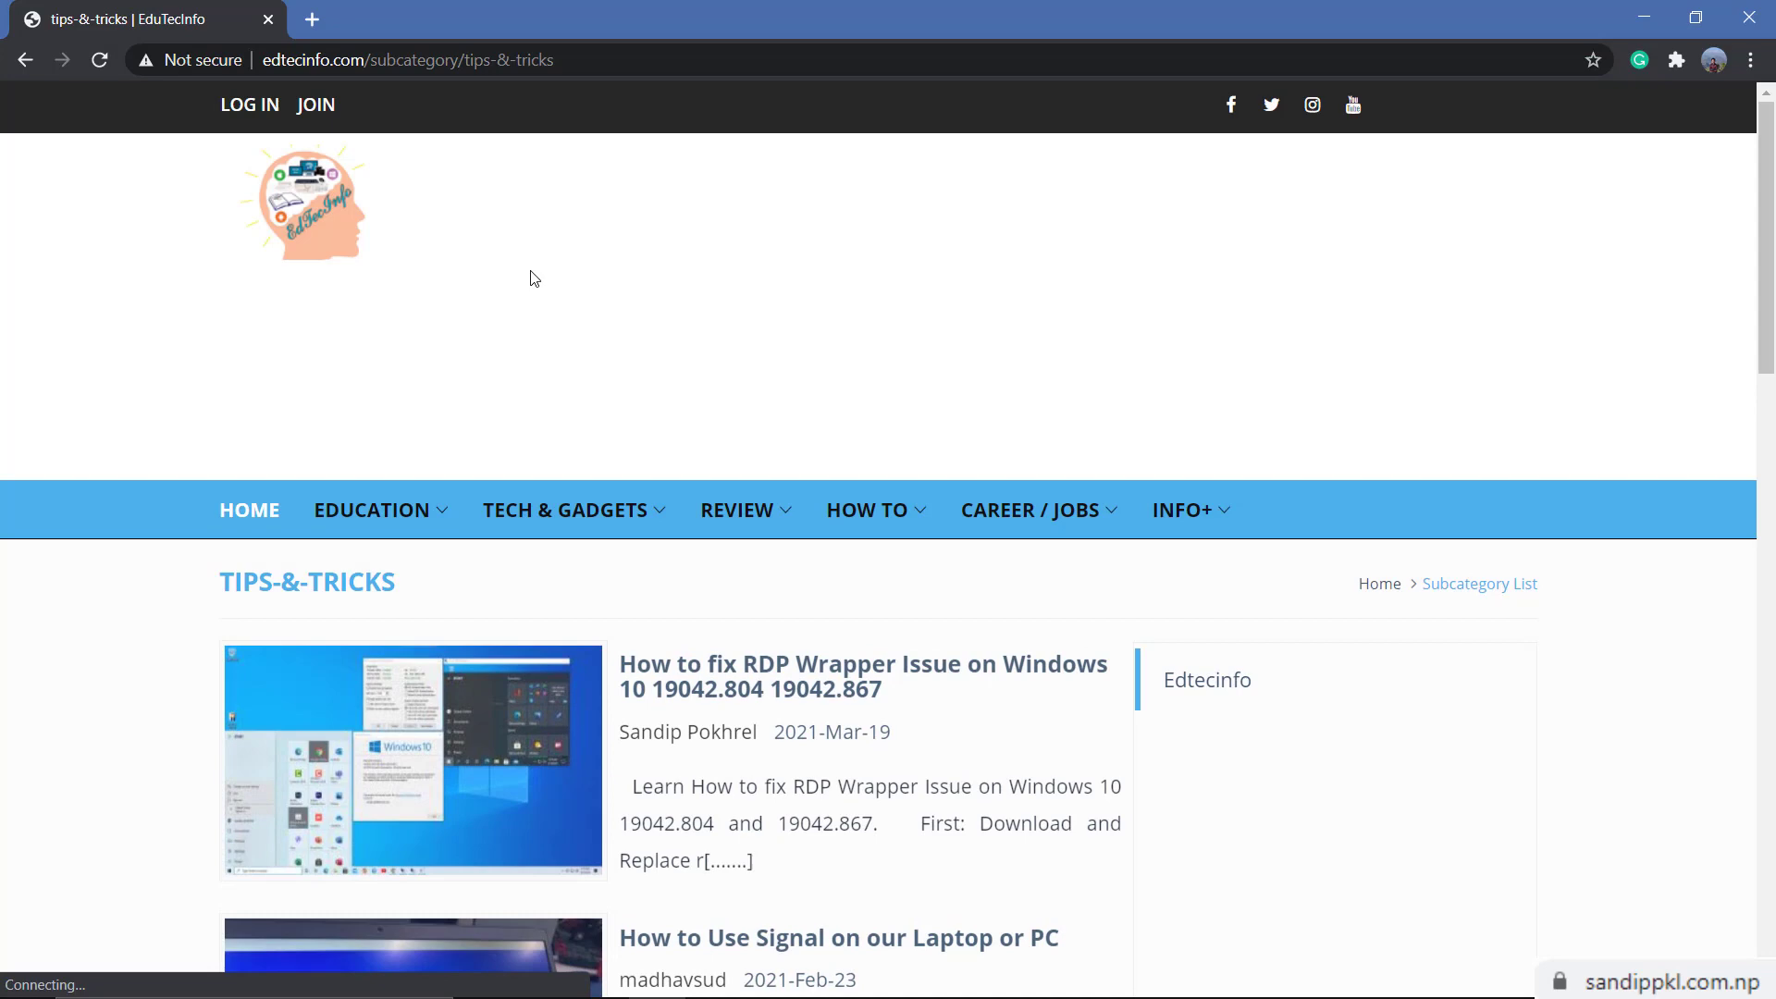
pyautogui.scroll(-1, 619, 613)
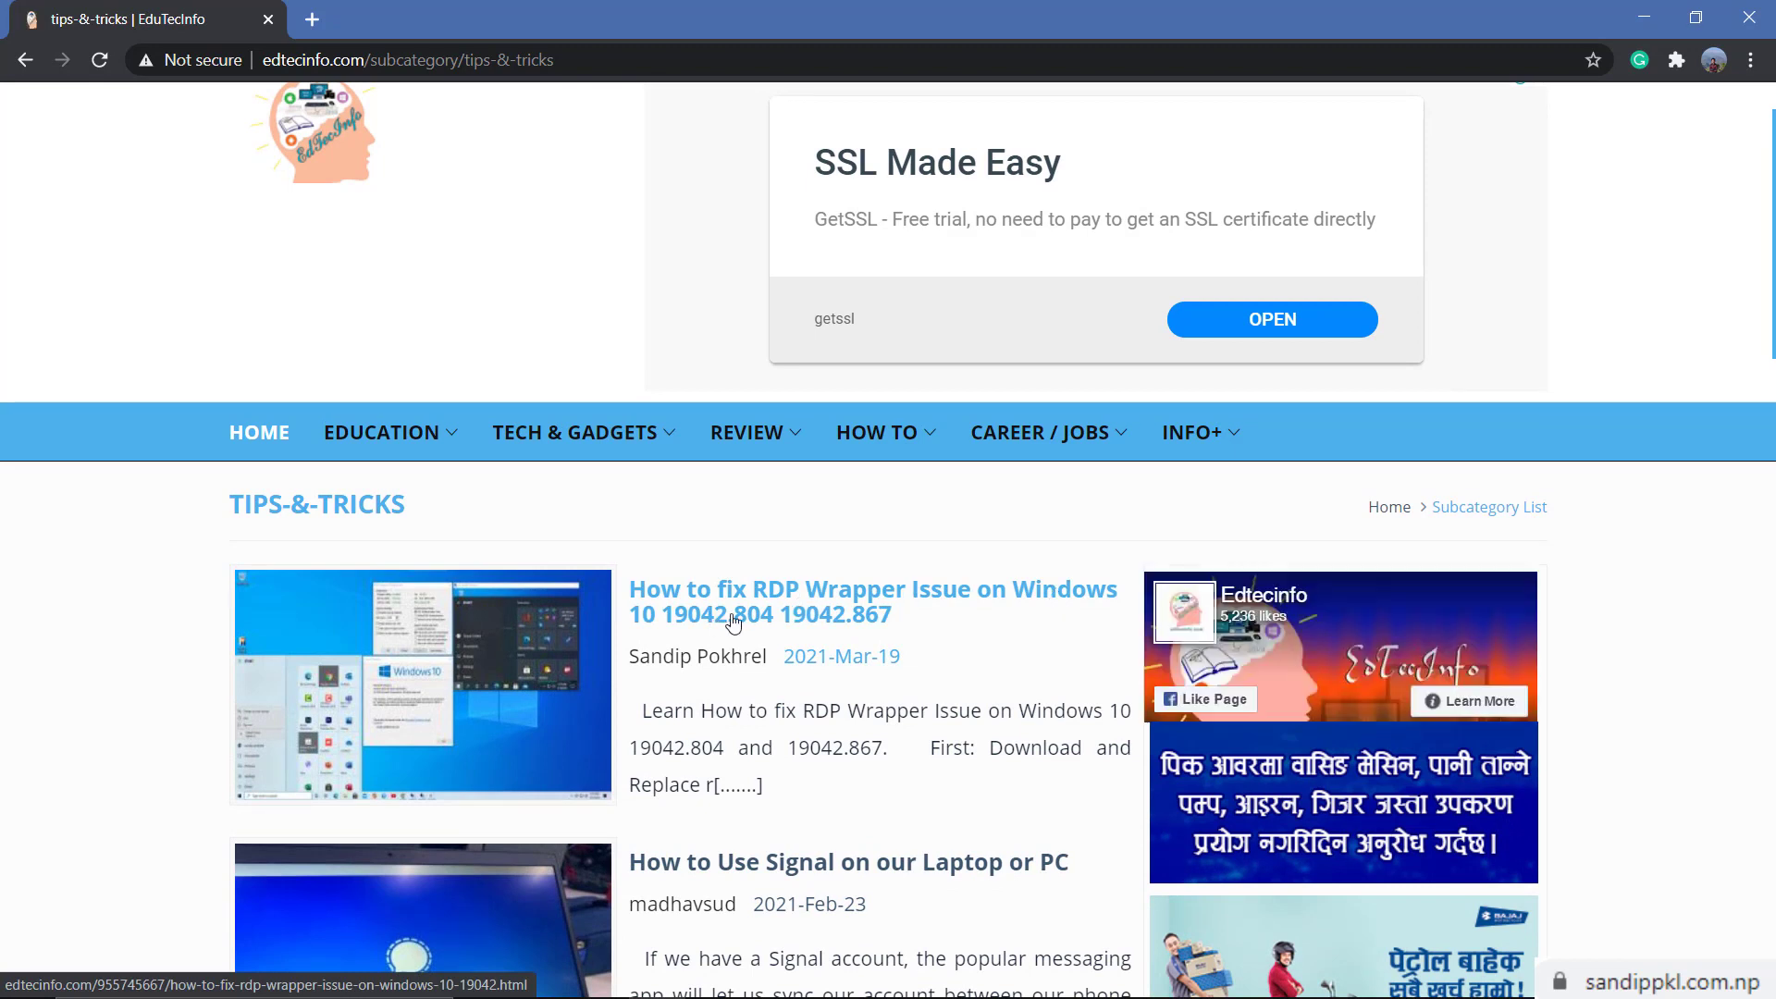
# Open the 'How to fix RDP Wrapper Issue on Windows 10' article and scroll to its Download RDPWrap link
pyautogui.click(874, 632)
pyautogui.scroll(-1, 599, 626)
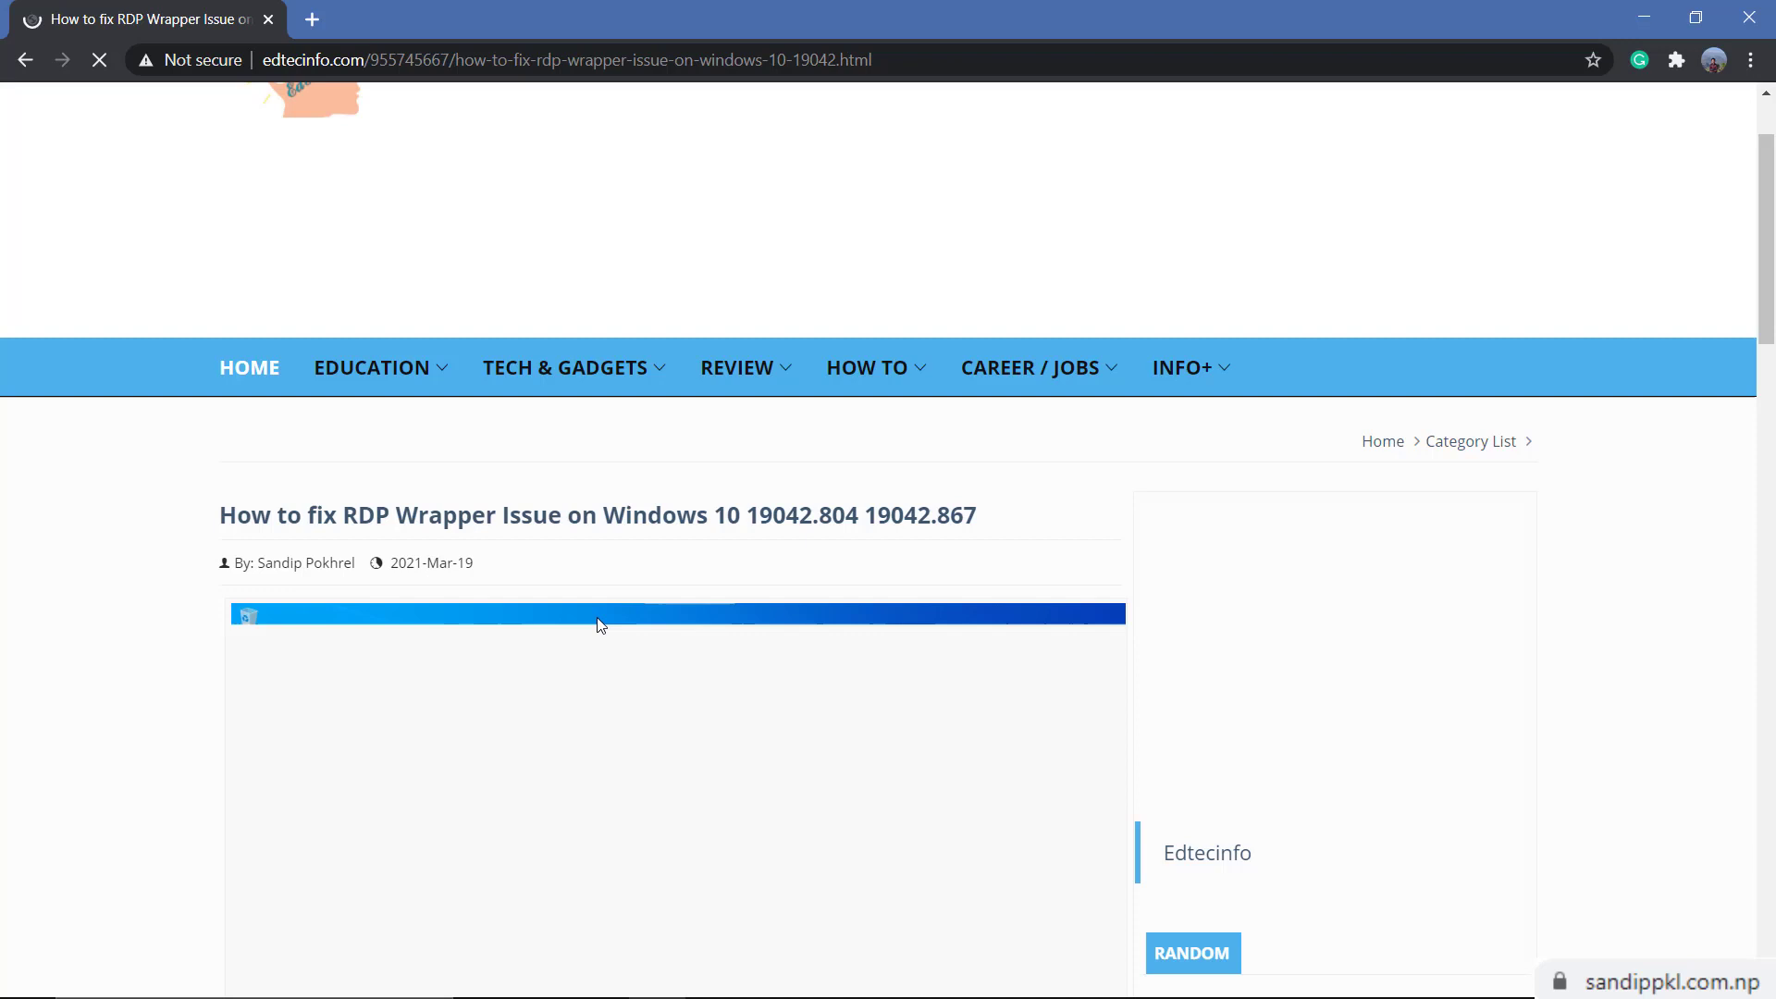
pyautogui.scroll(-2, 599, 626)
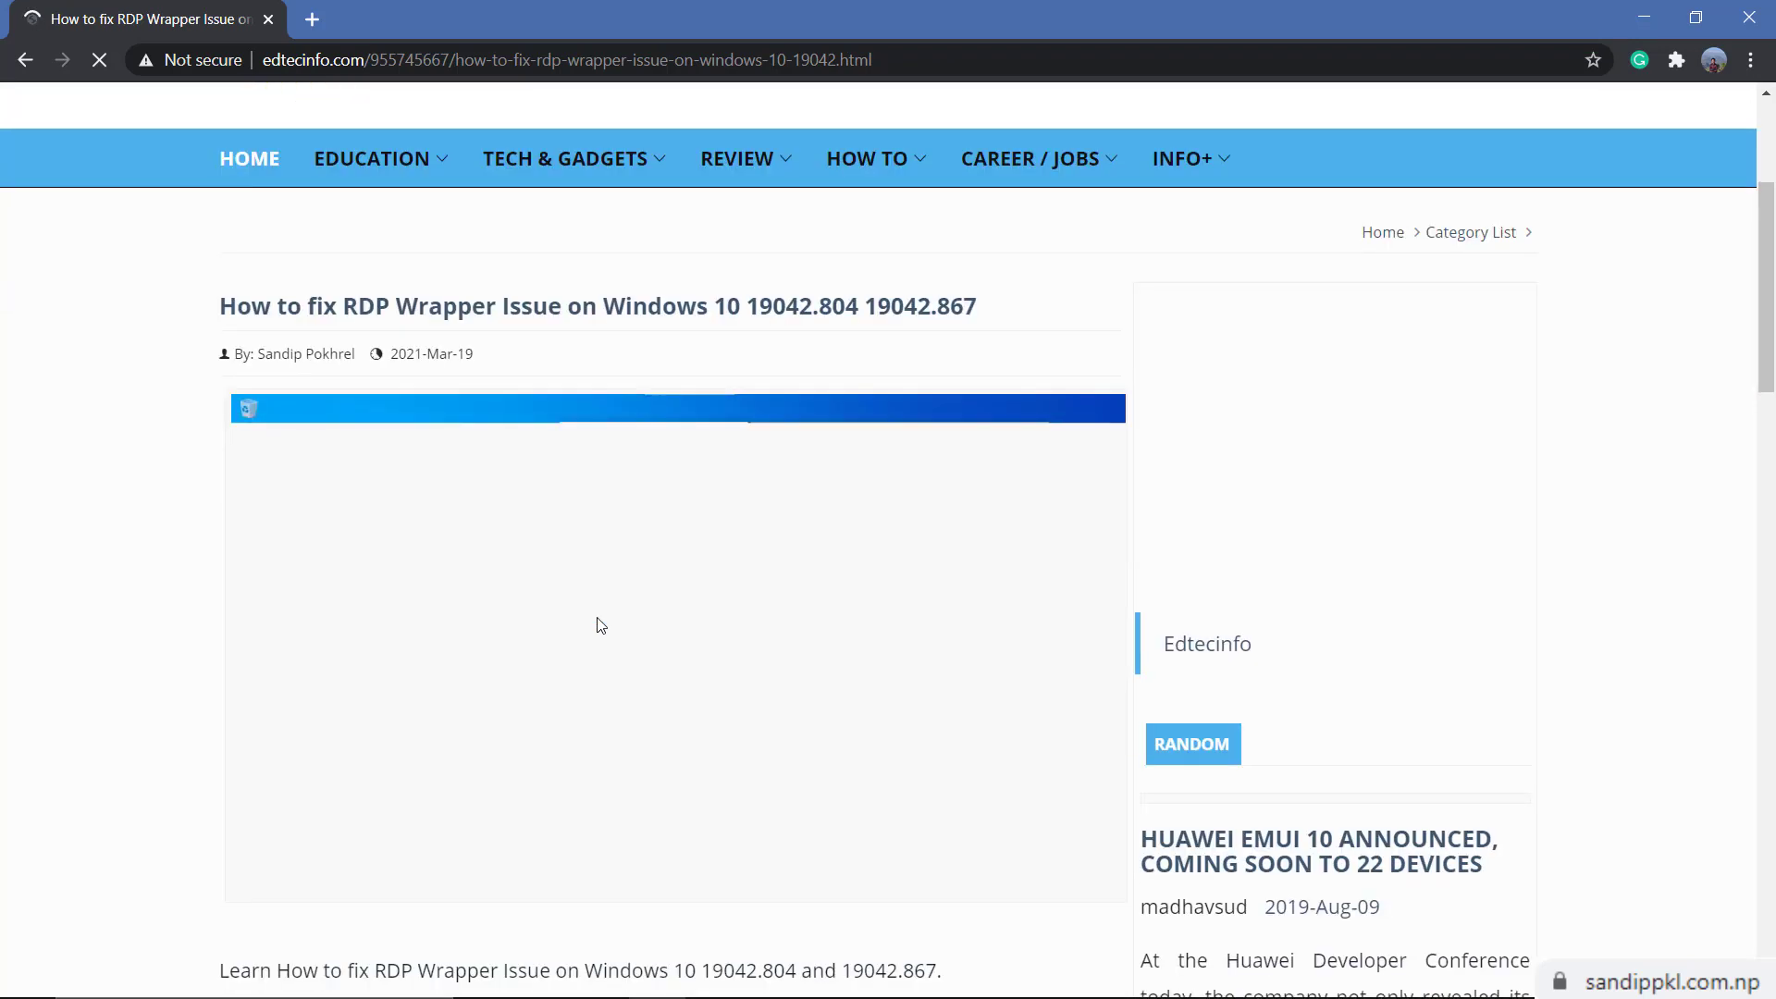
pyautogui.scroll(-1, 598, 626)
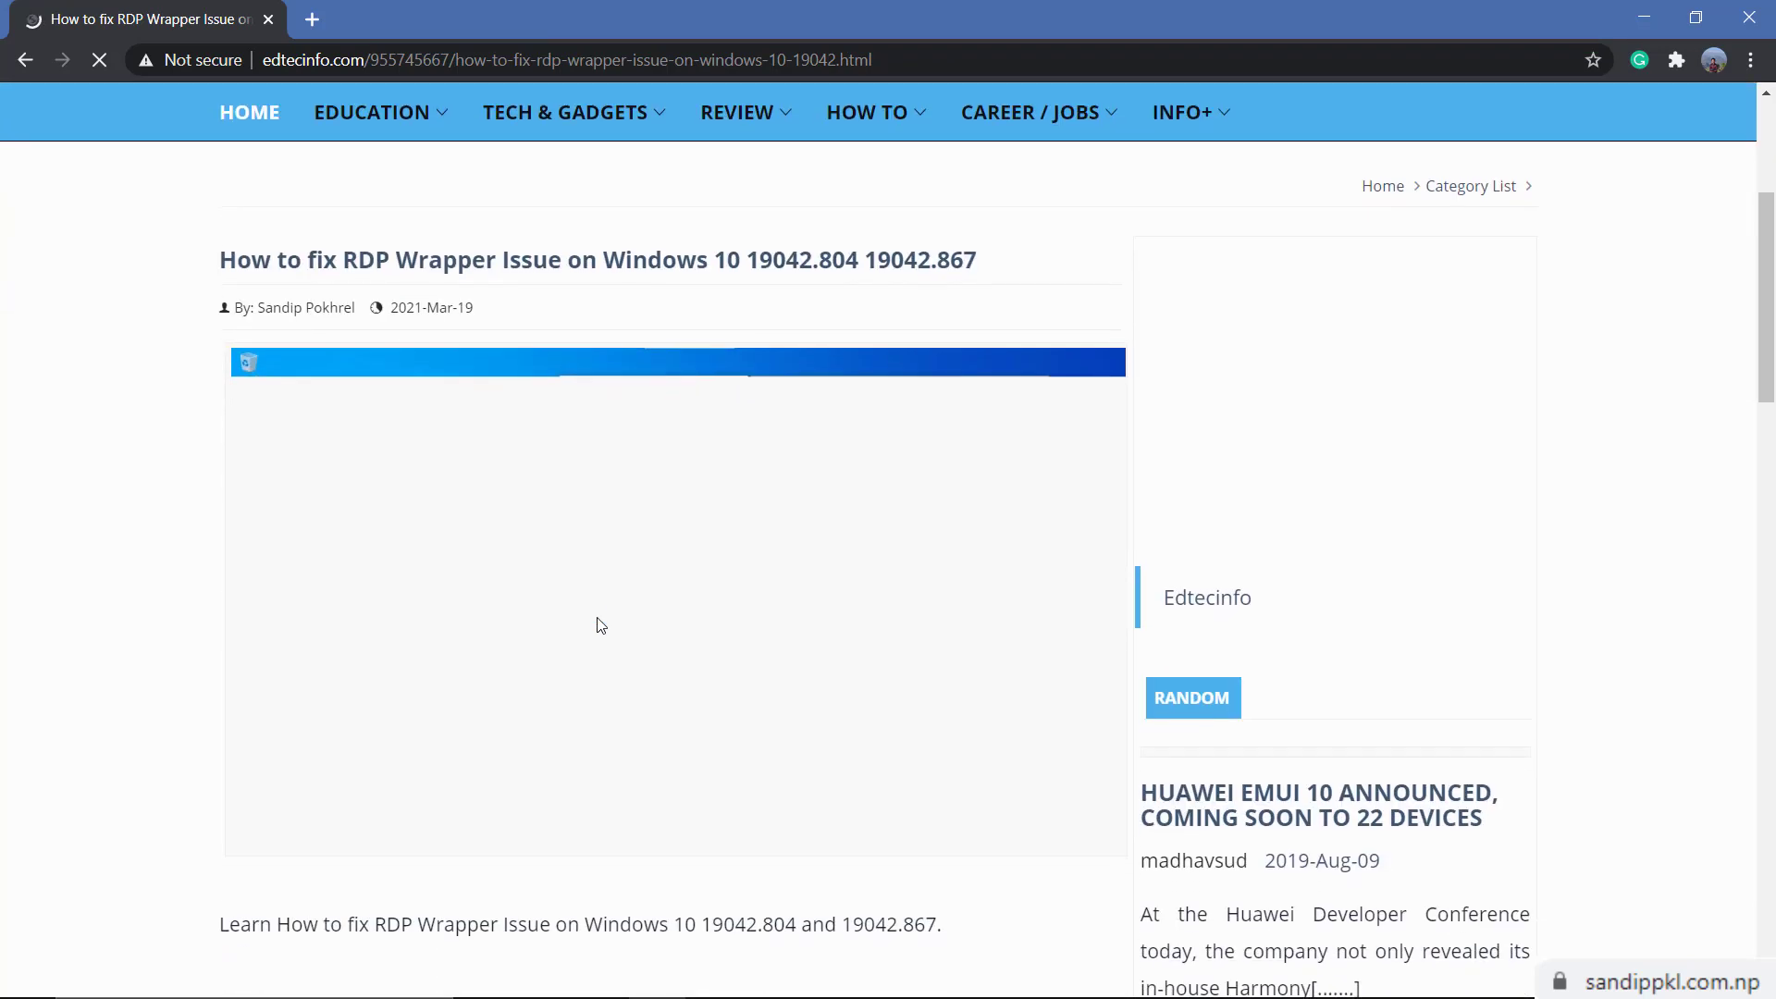
pyautogui.scroll(-4, 868, 666)
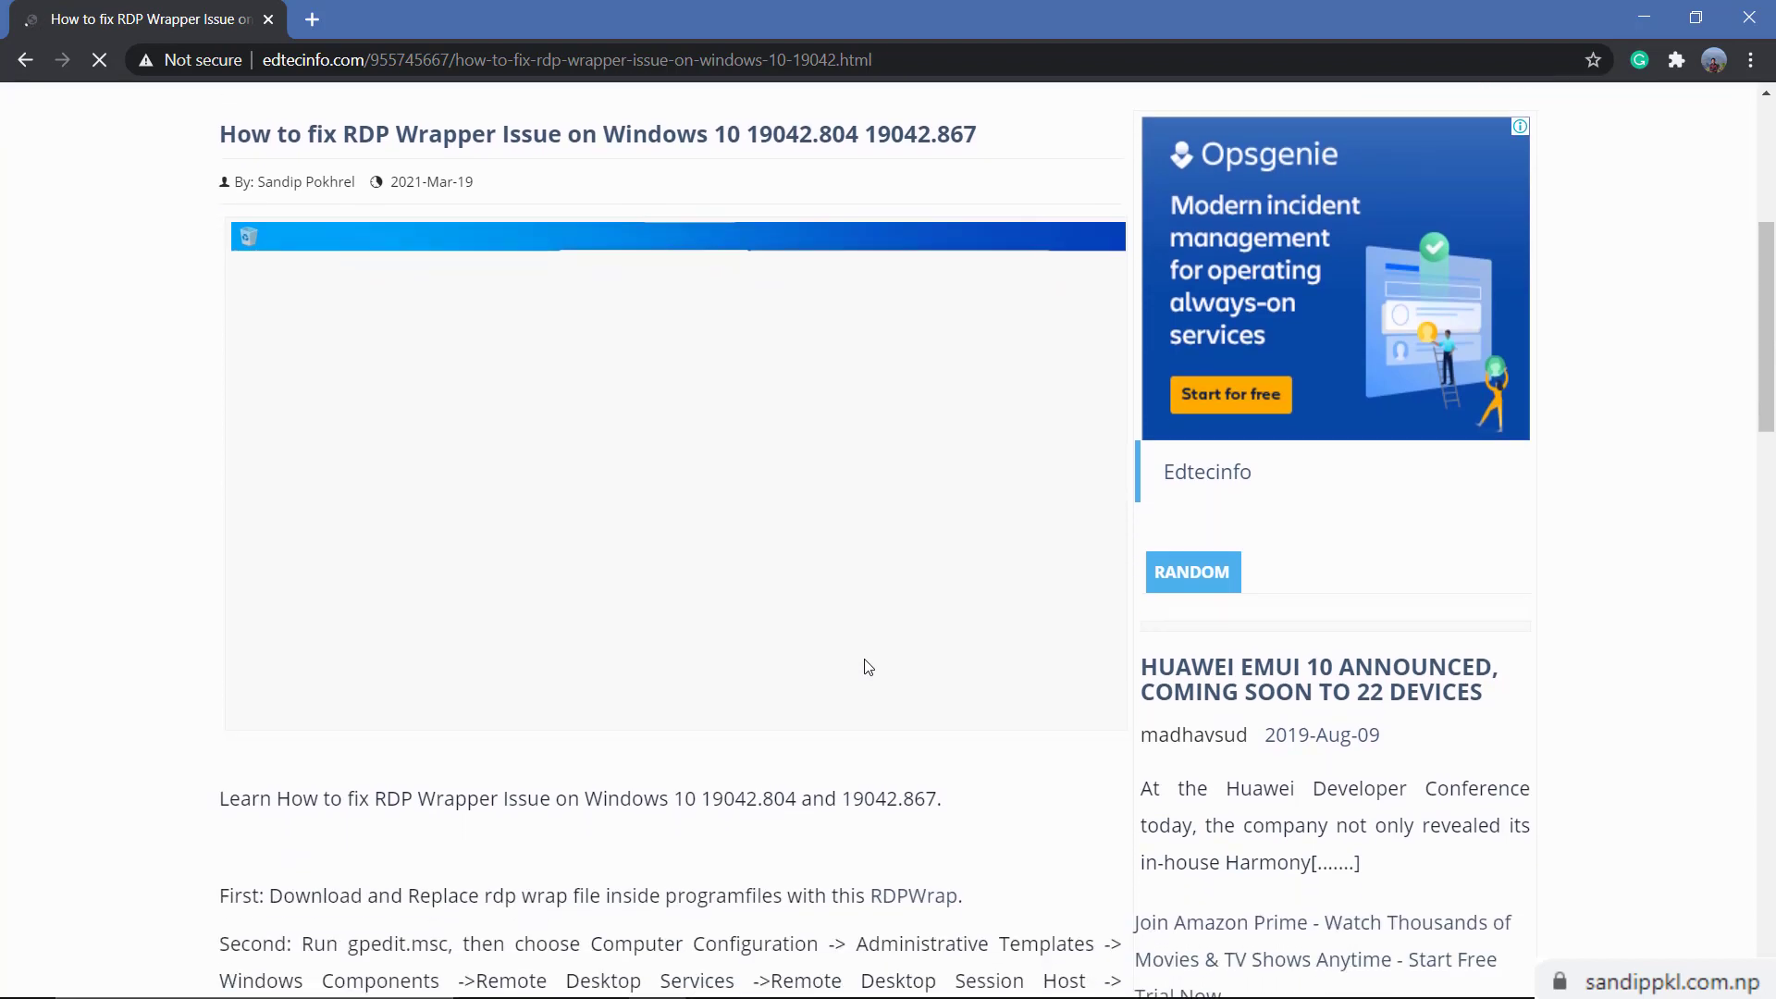
pyautogui.scroll(-2, 877, 480)
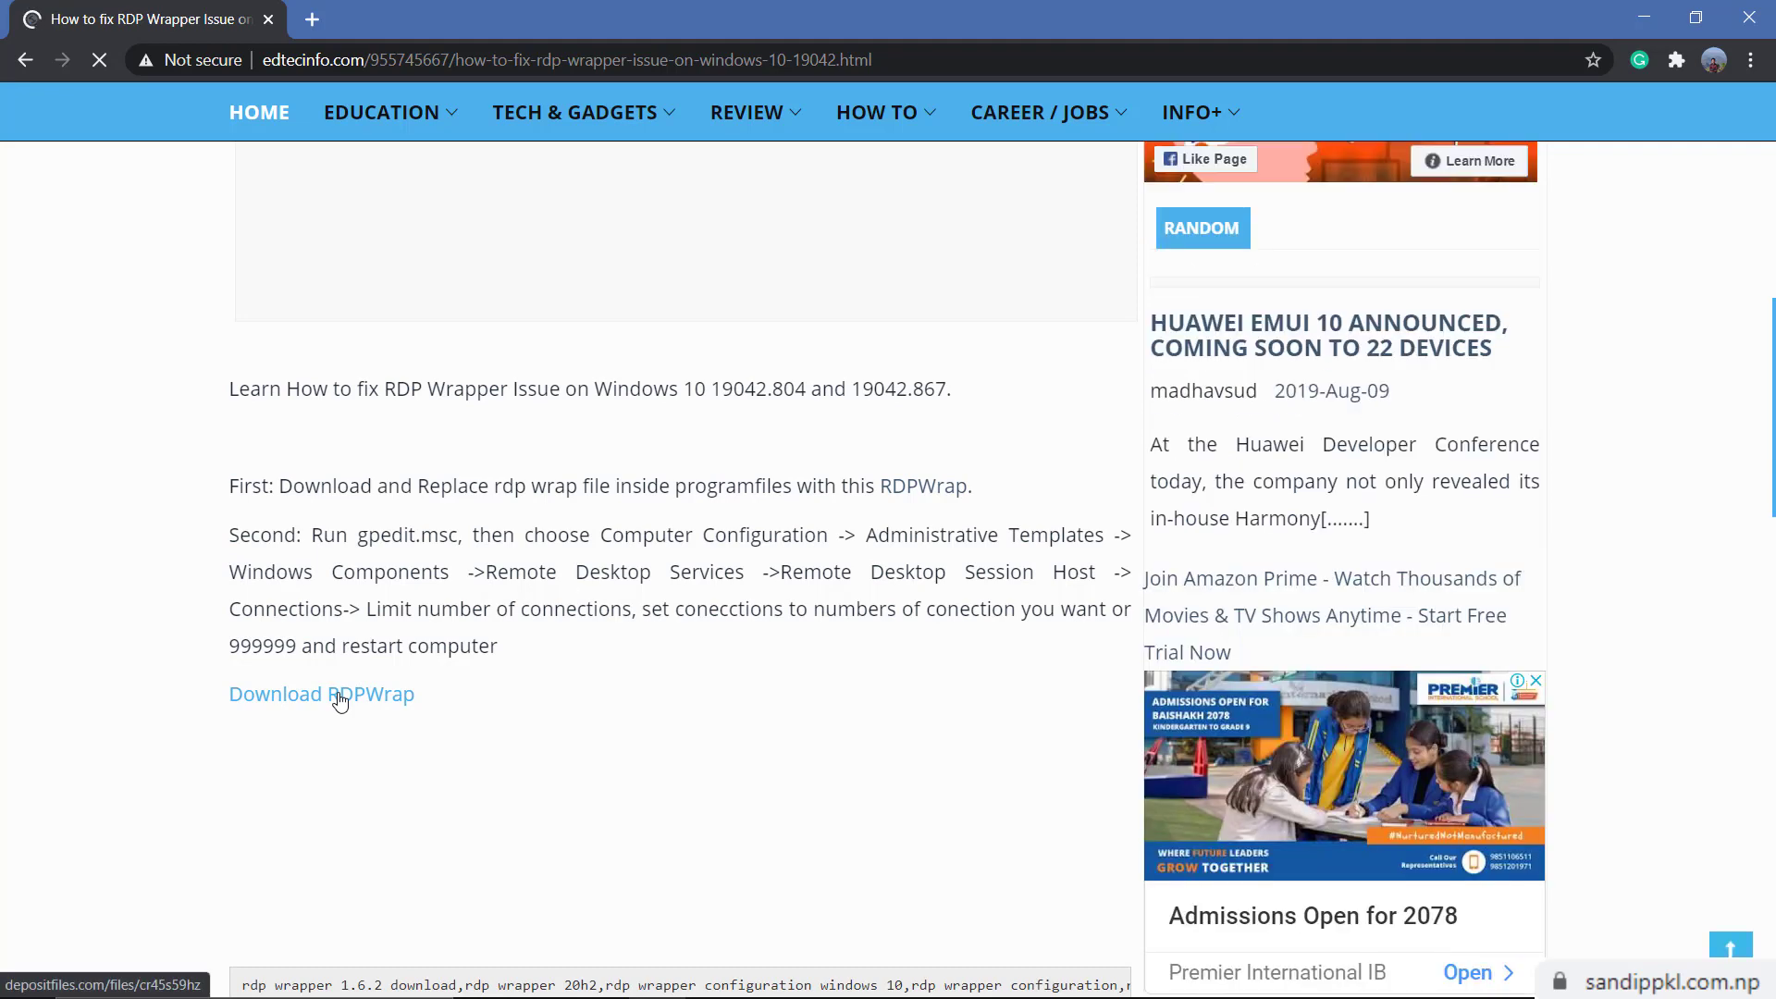
# Open the RDPWrap download page and choose the free regular download of rdpwrap.zip
pyautogui.click(341, 701)
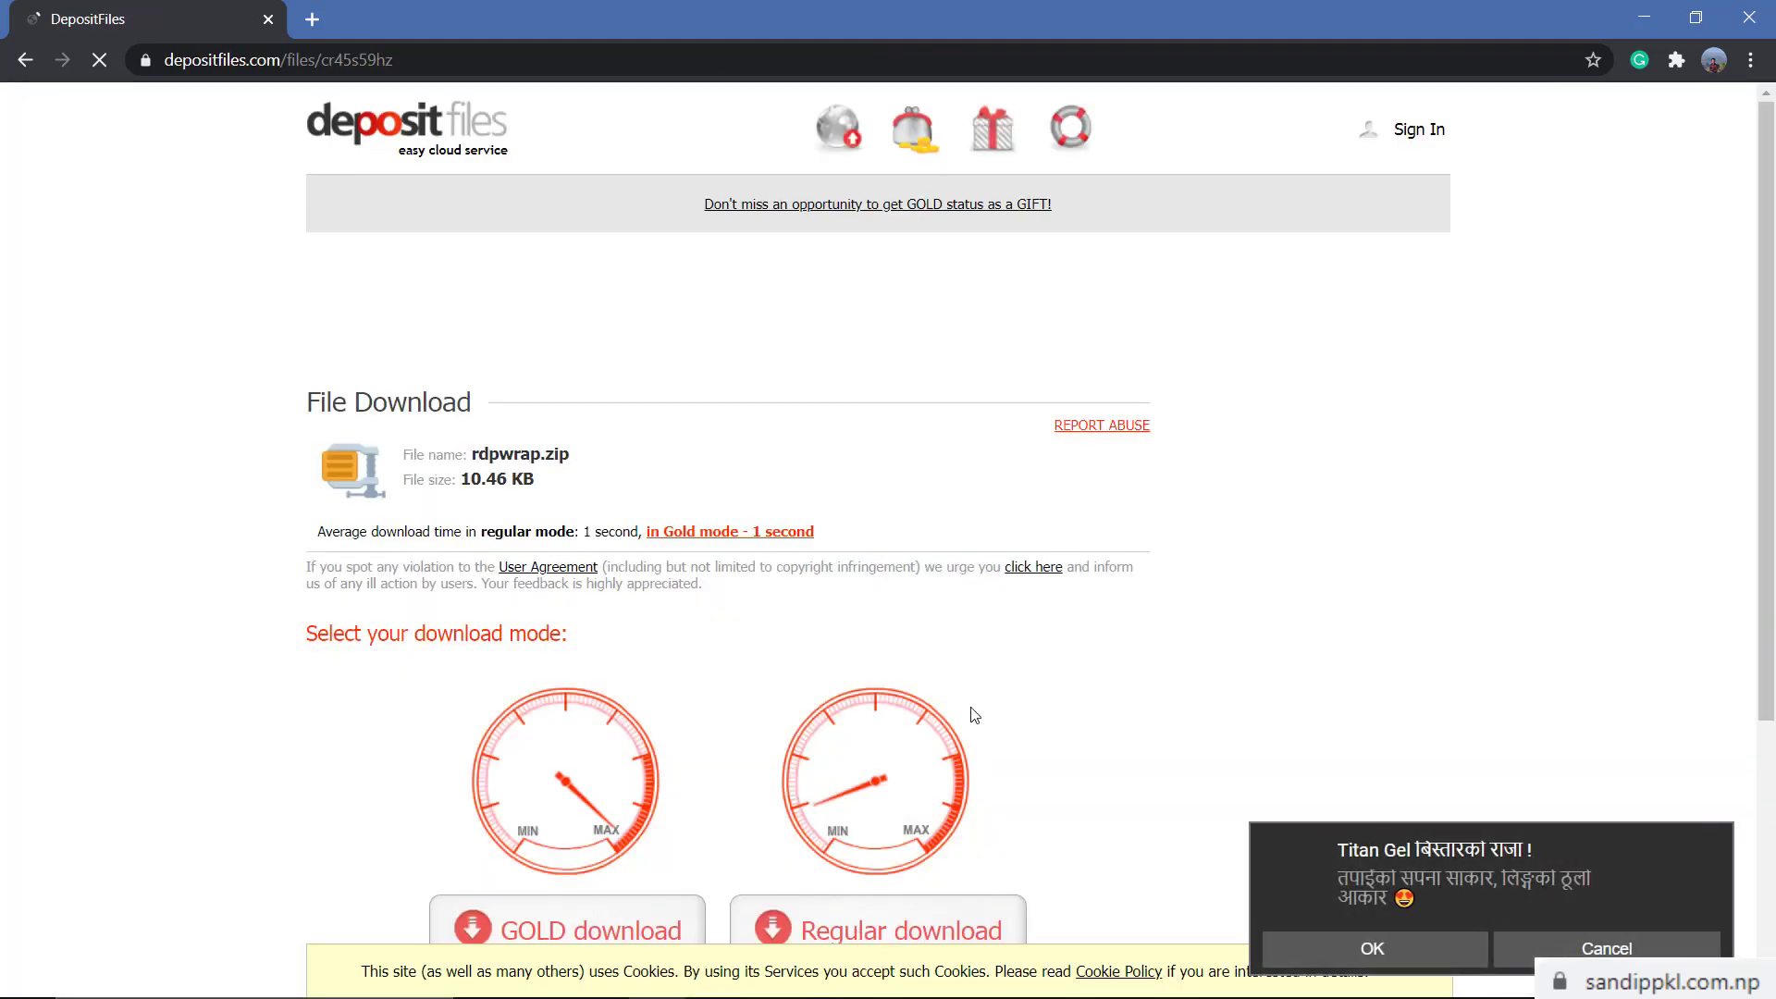
pyautogui.scroll(-2, 974, 715)
pyautogui.click(811, 760)
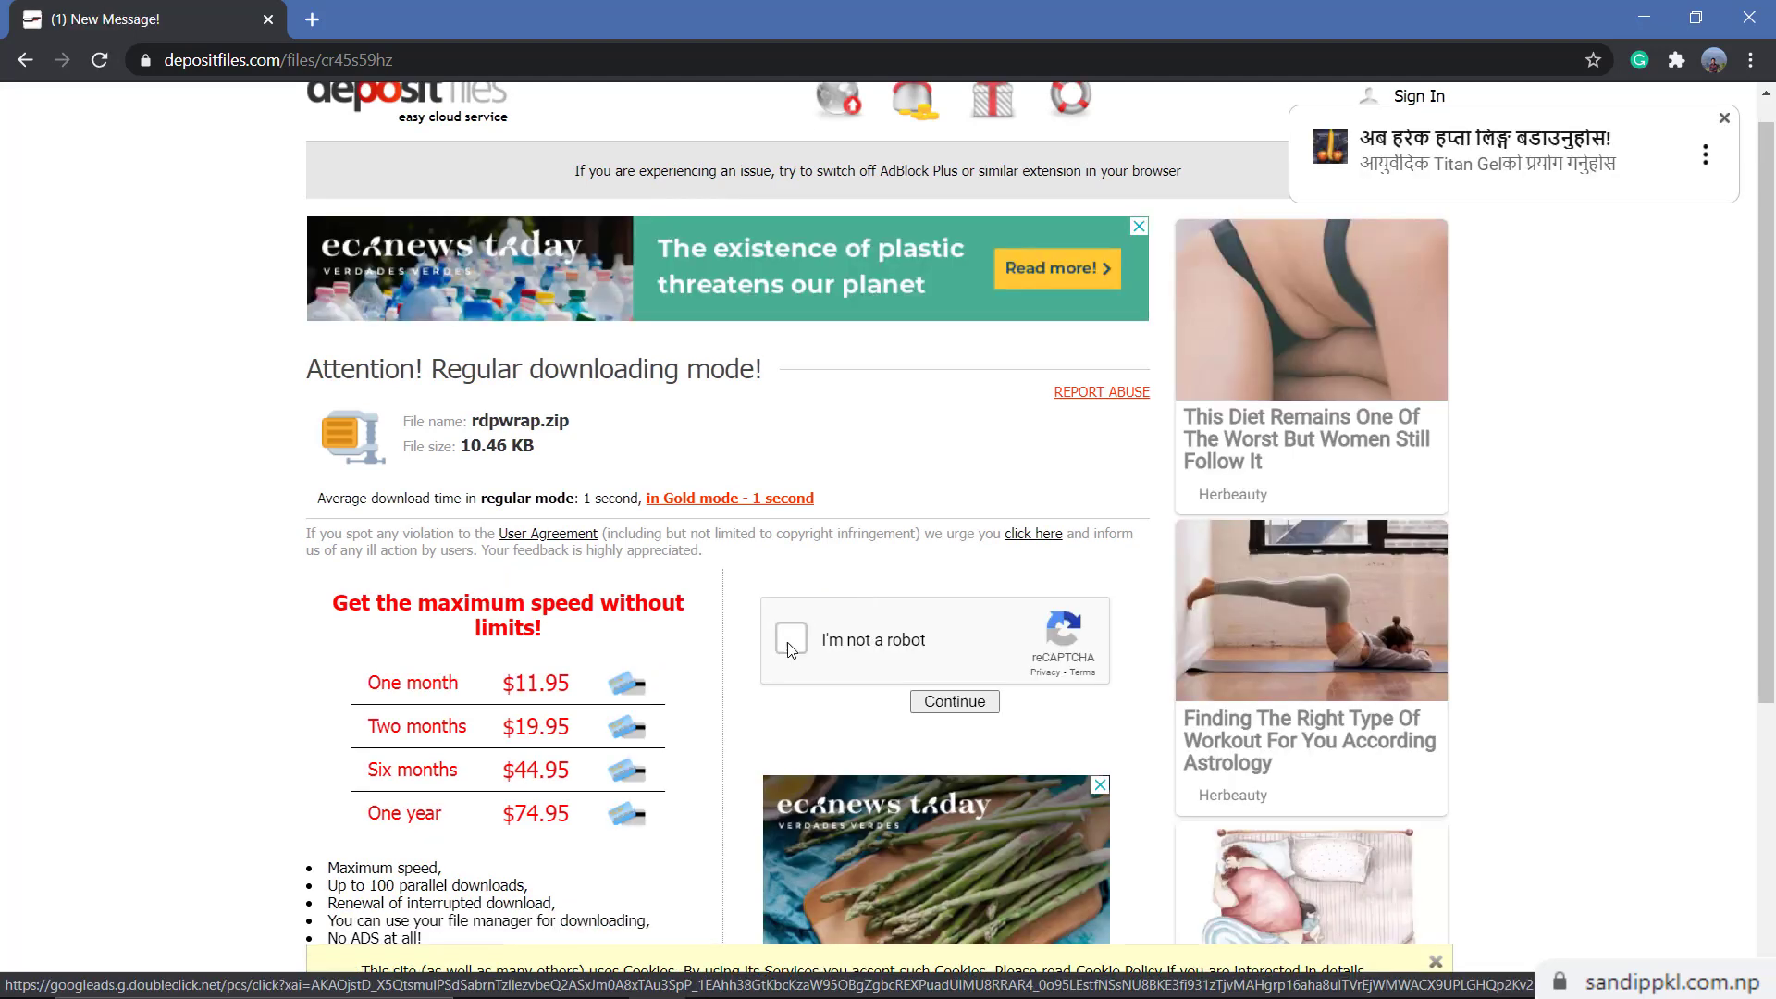
# Pass the robot check, download rdpwrap.zip, and show it in its folder on F:
pyautogui.click(791, 638)
pyautogui.click(948, 701)
pyautogui.click(900, 626)
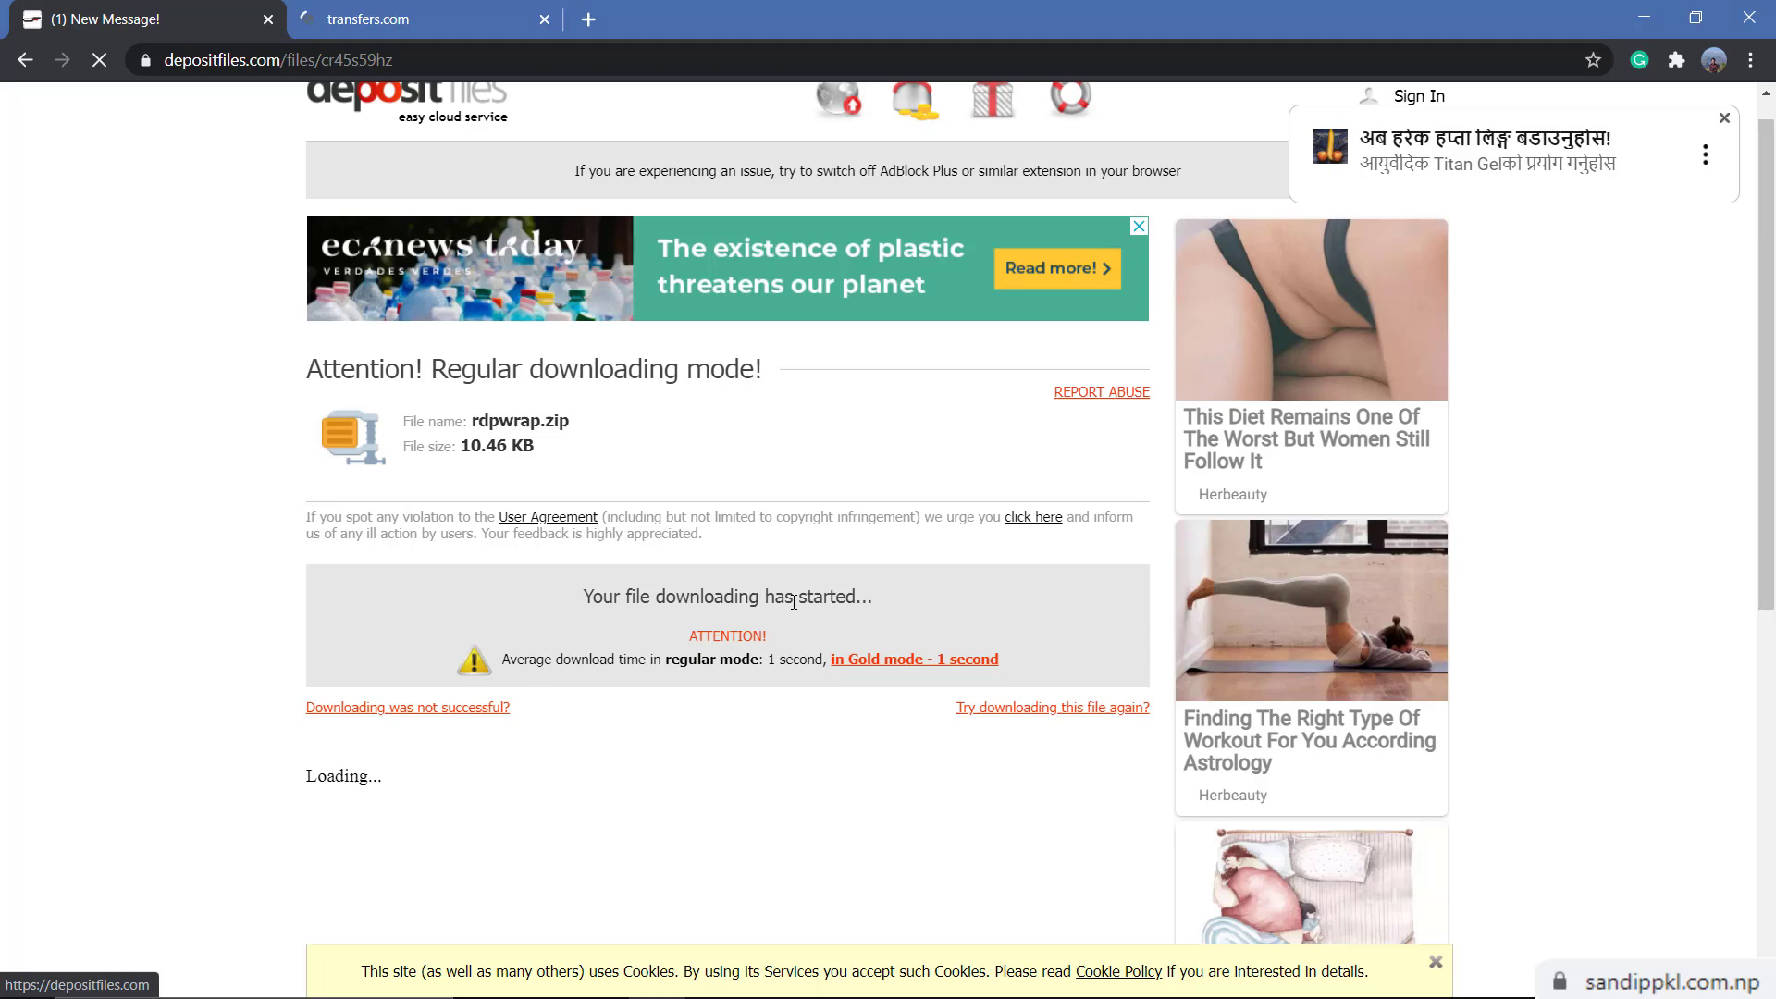
pyautogui.click(246, 965)
pyautogui.click(304, 891)
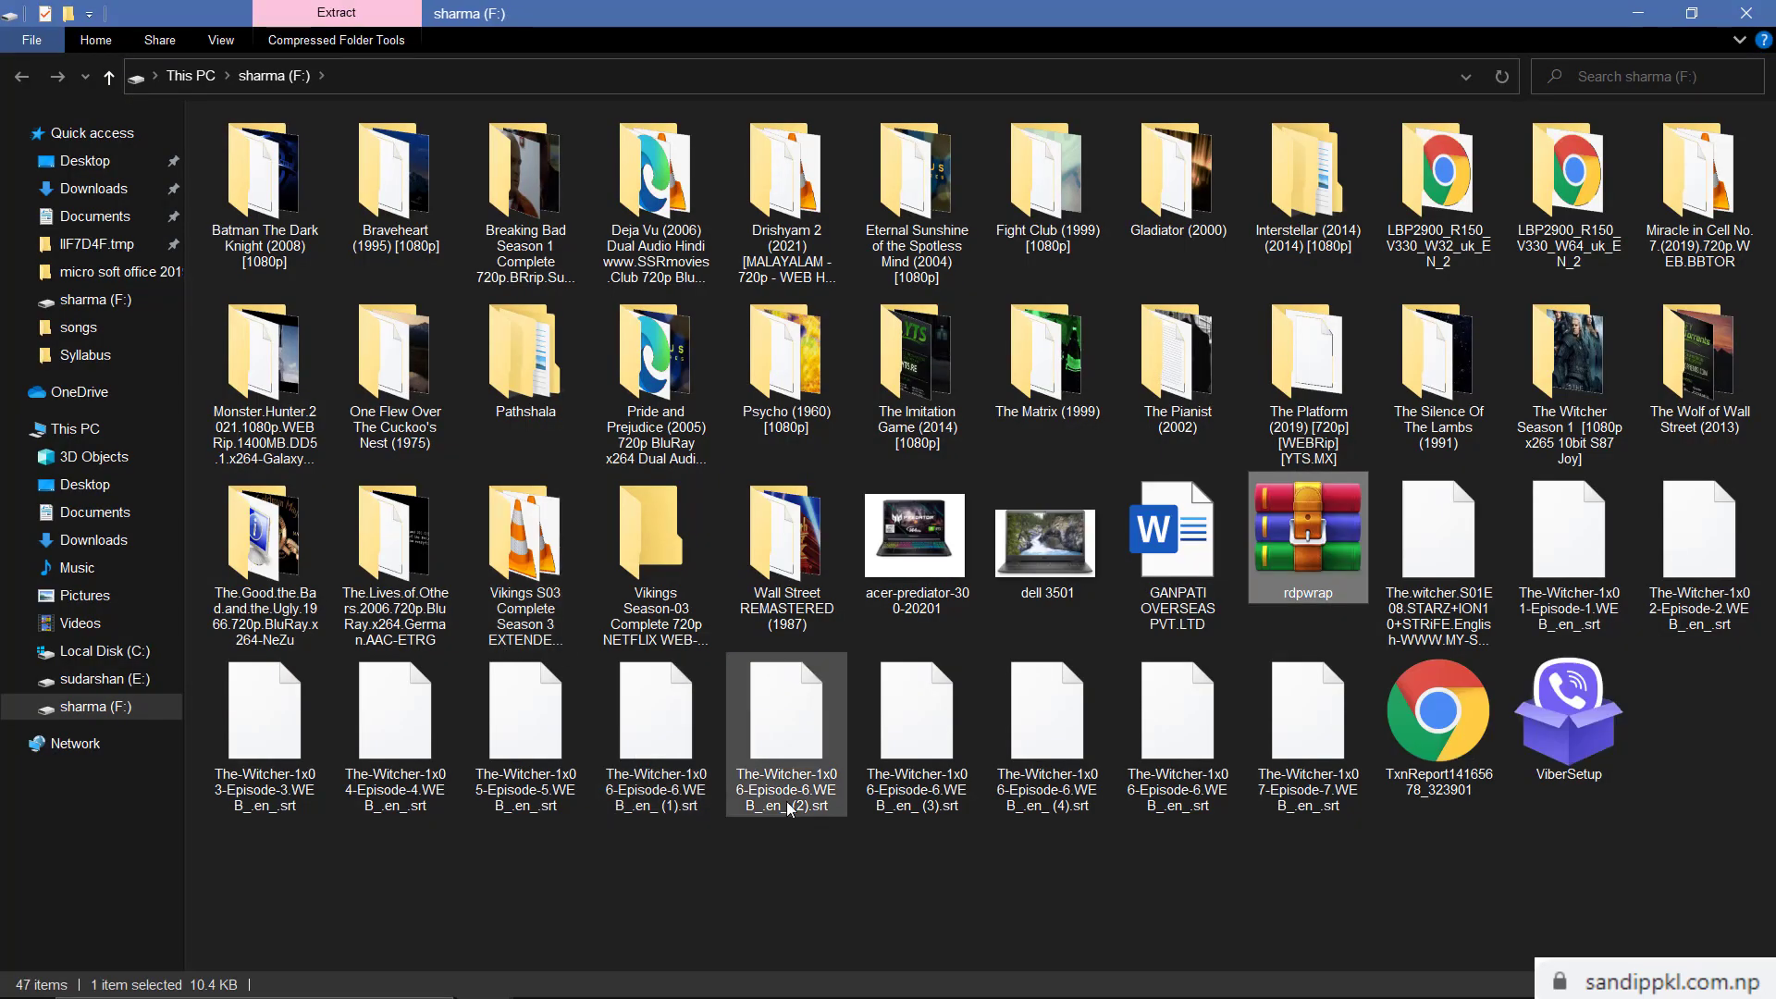
# Extract rdpwrap.zip to an rdpwrap folder and copy the rdpwrap.ini file inside it
pyautogui.rightClick(1324, 525)
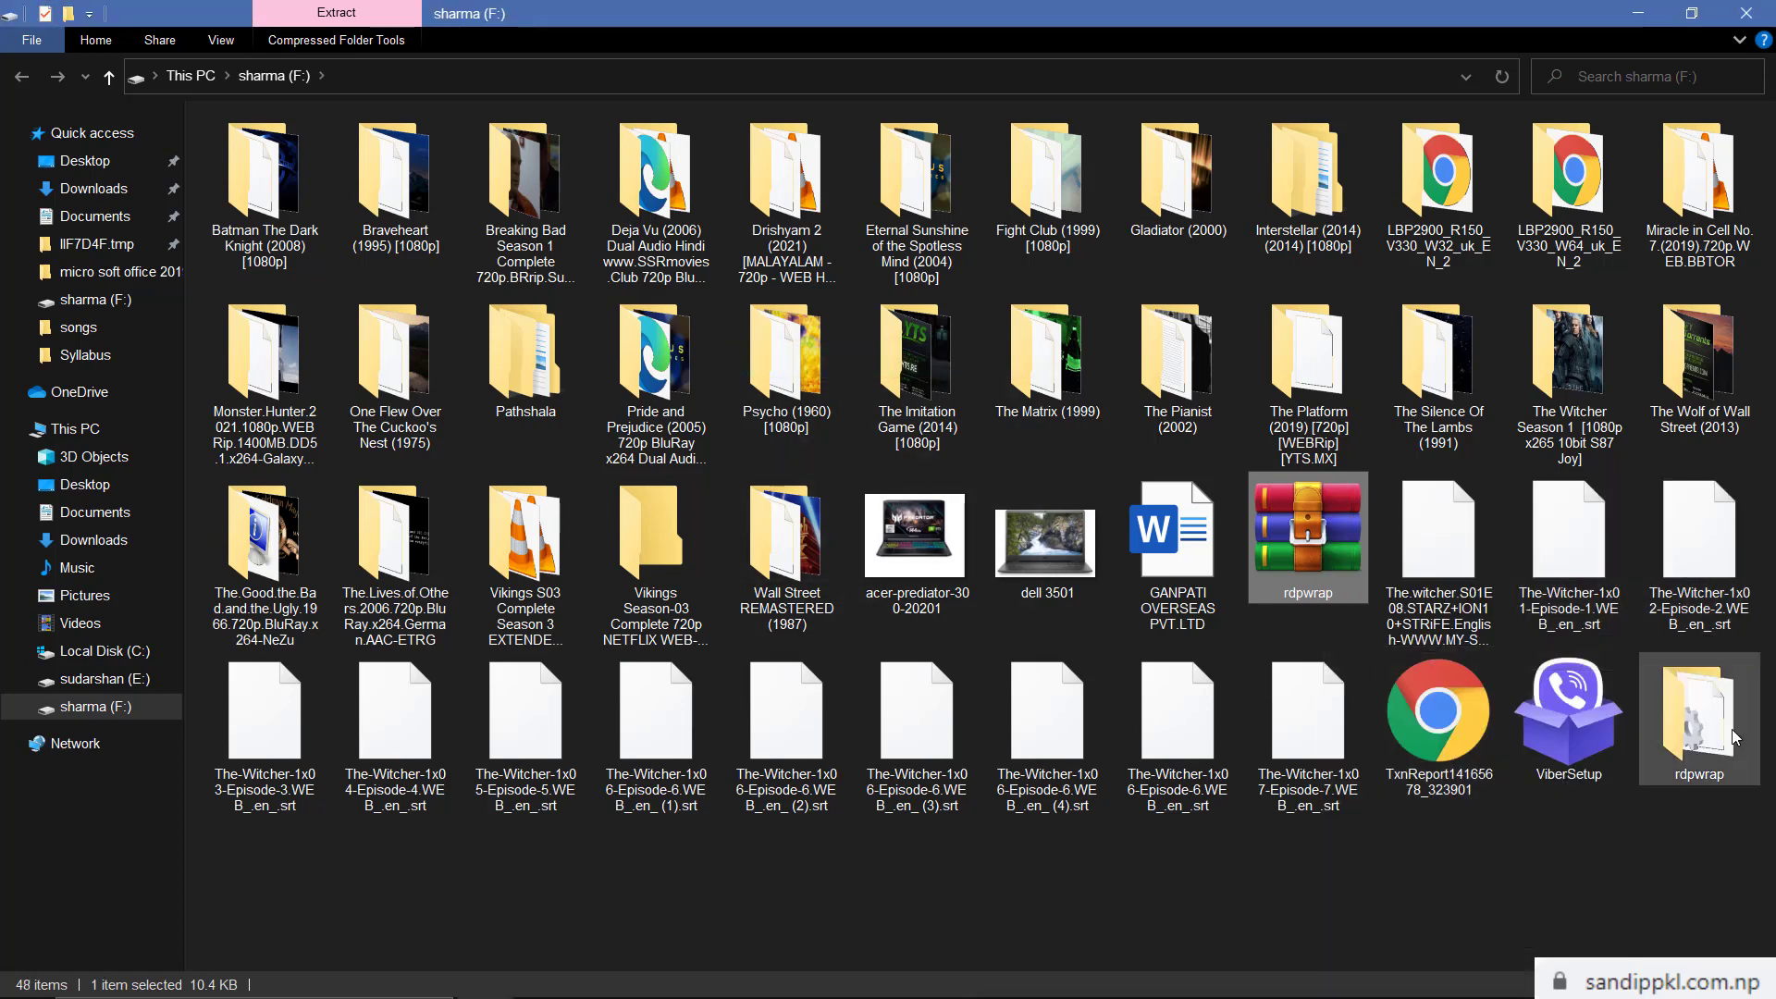
pyautogui.doubleClick(1735, 737)
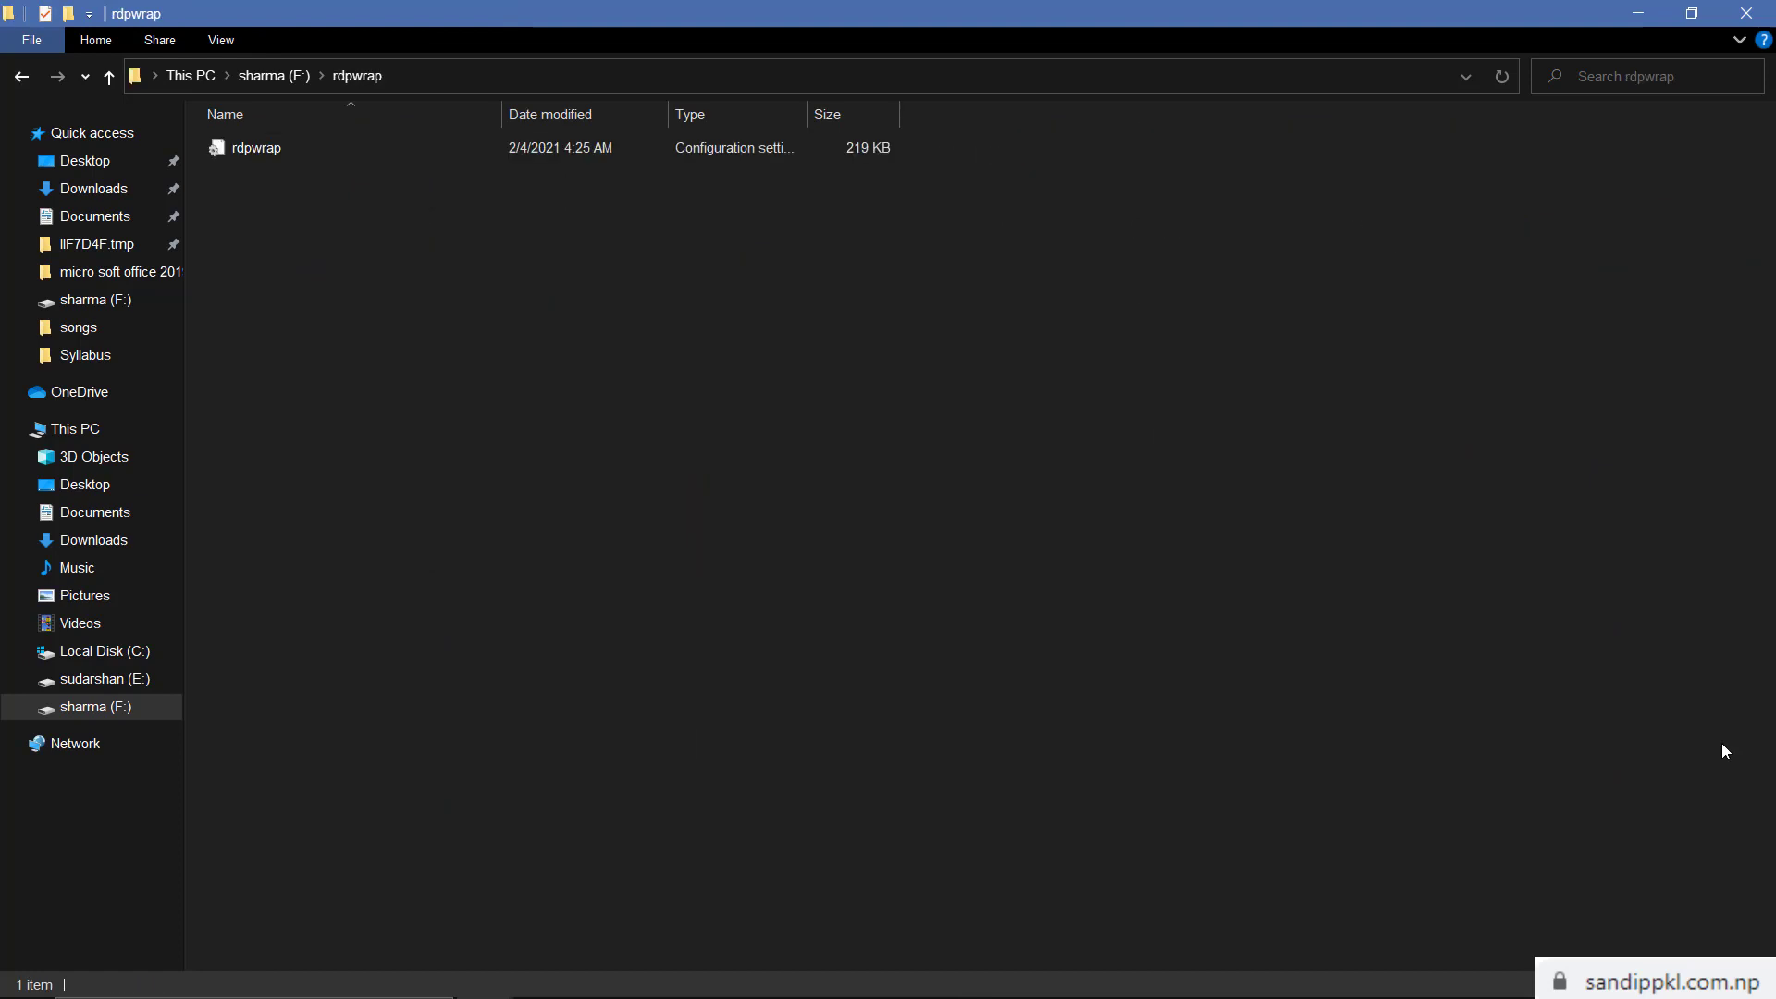
pyautogui.rightClick(405, 153)
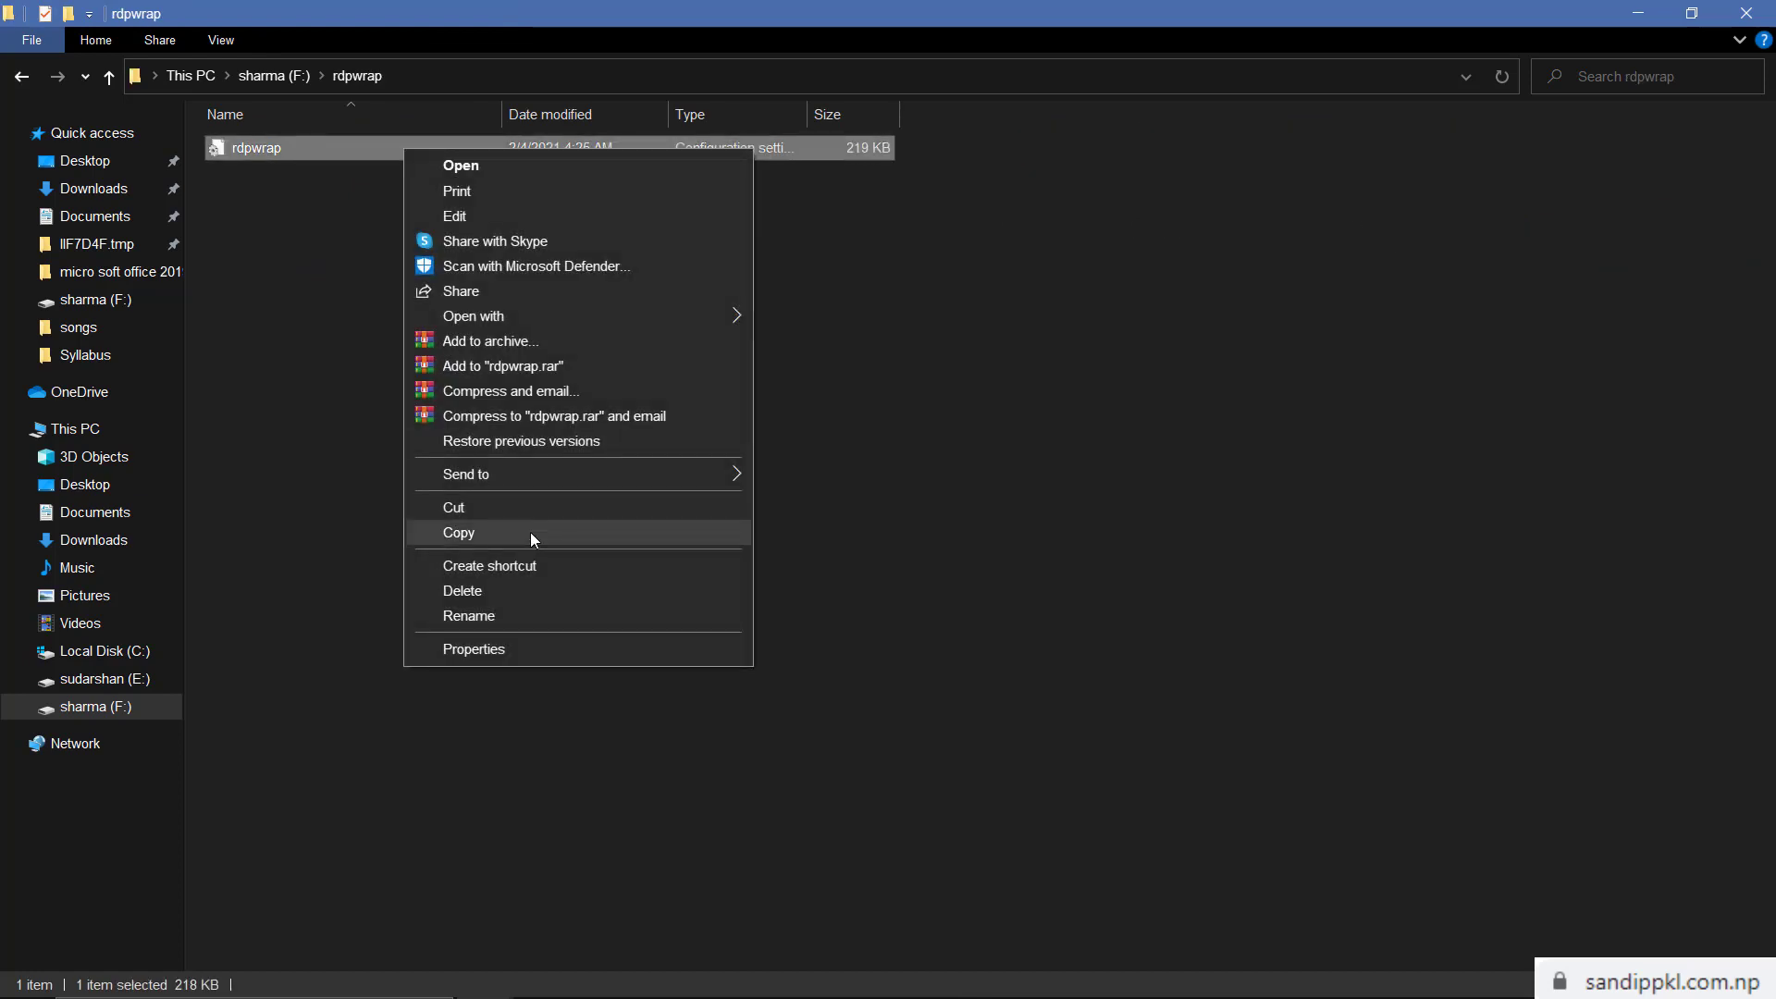
pyautogui.click(530, 531)
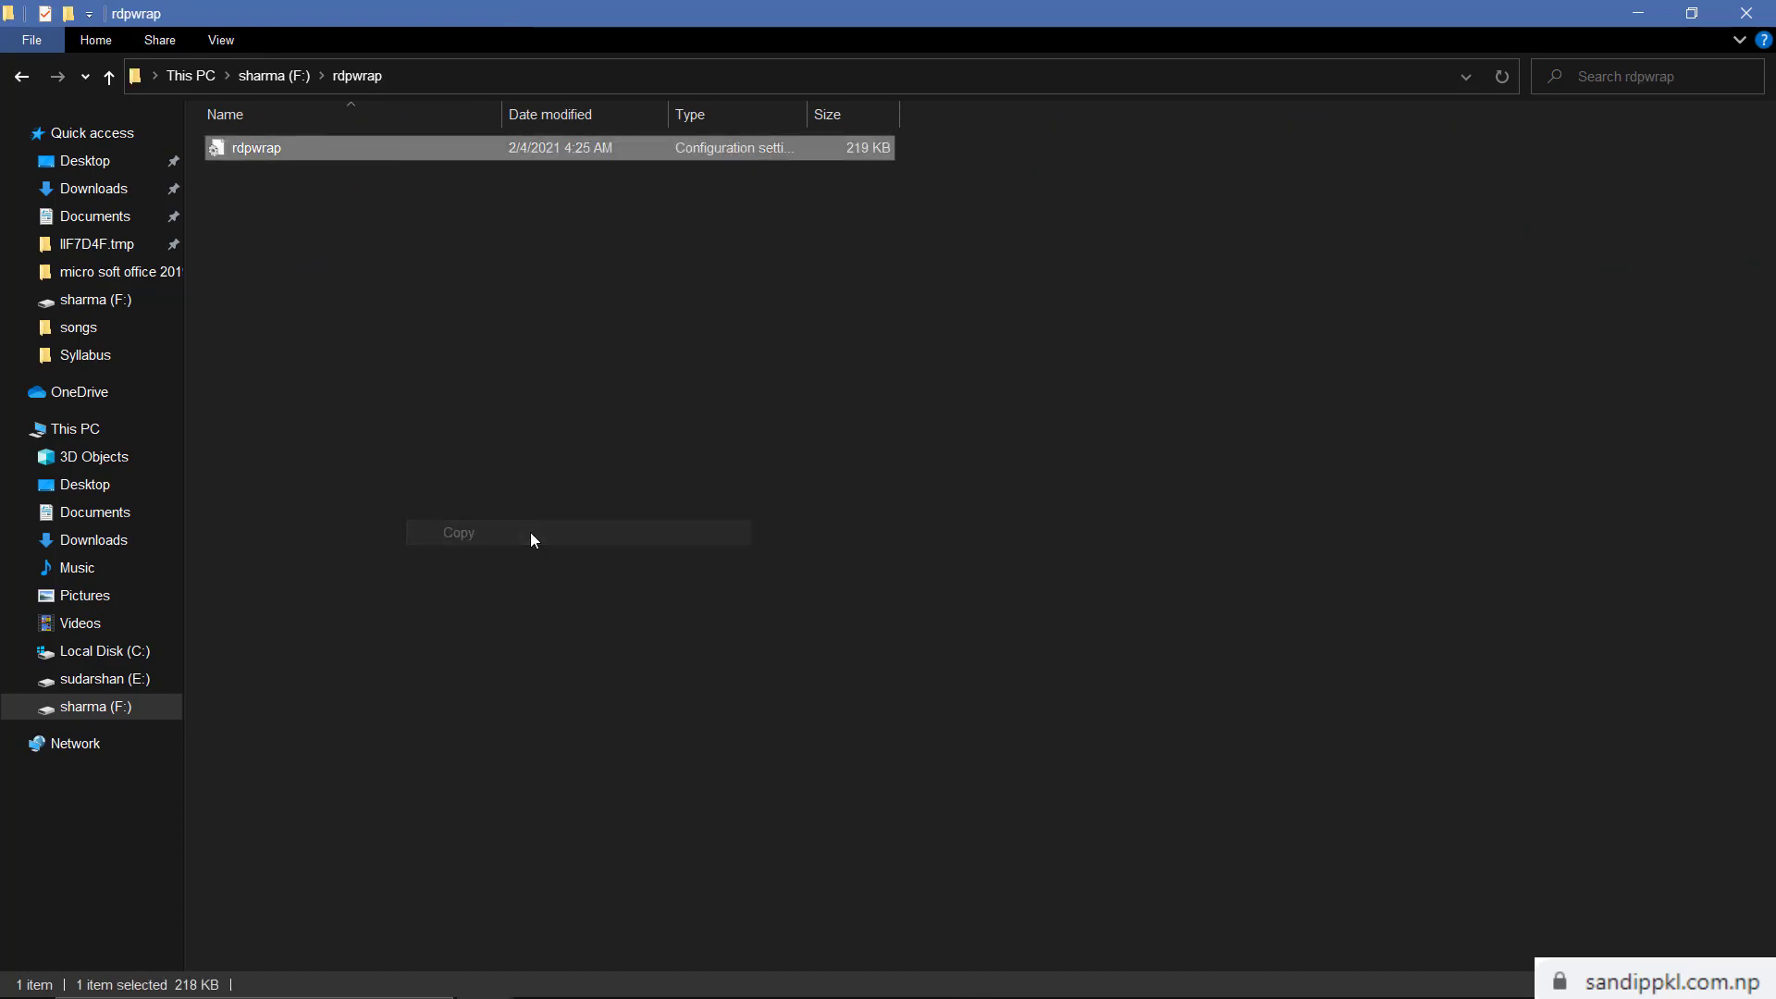
# Go back to drive F: and switch between the RDP Wrapper and F: windows
pyautogui.click(10, 81)
pyautogui.click(374, 858)
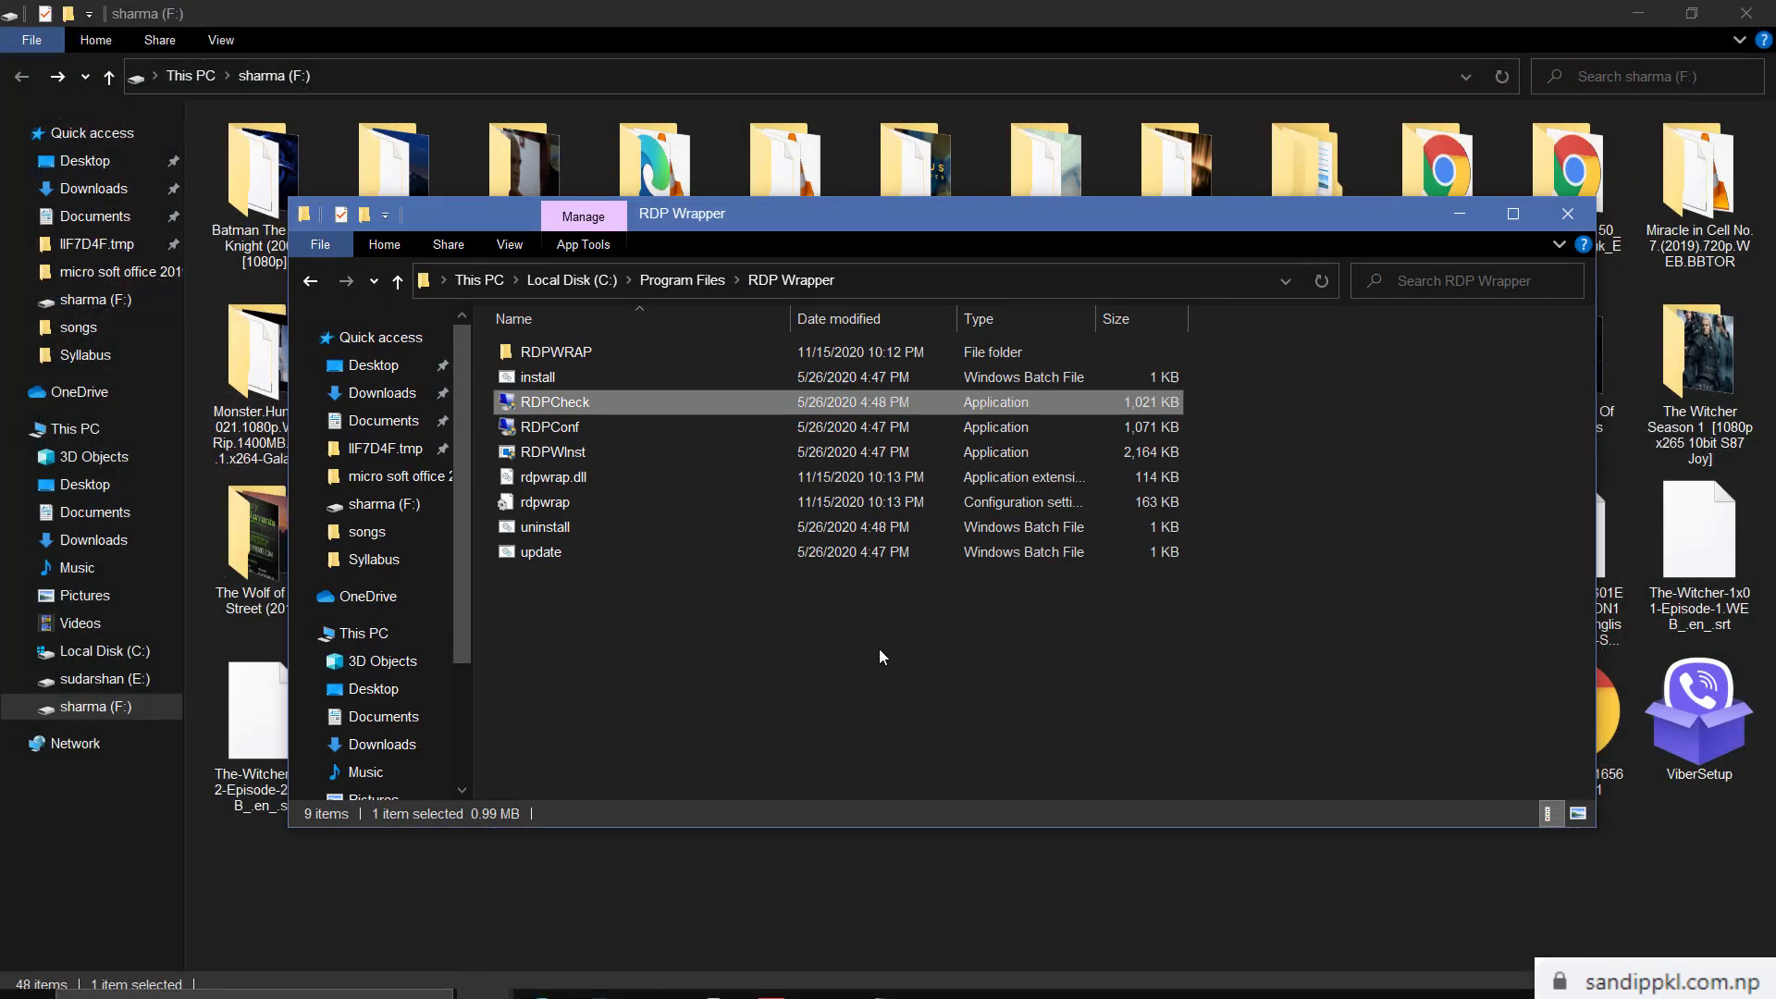
pyautogui.click(1748, 21)
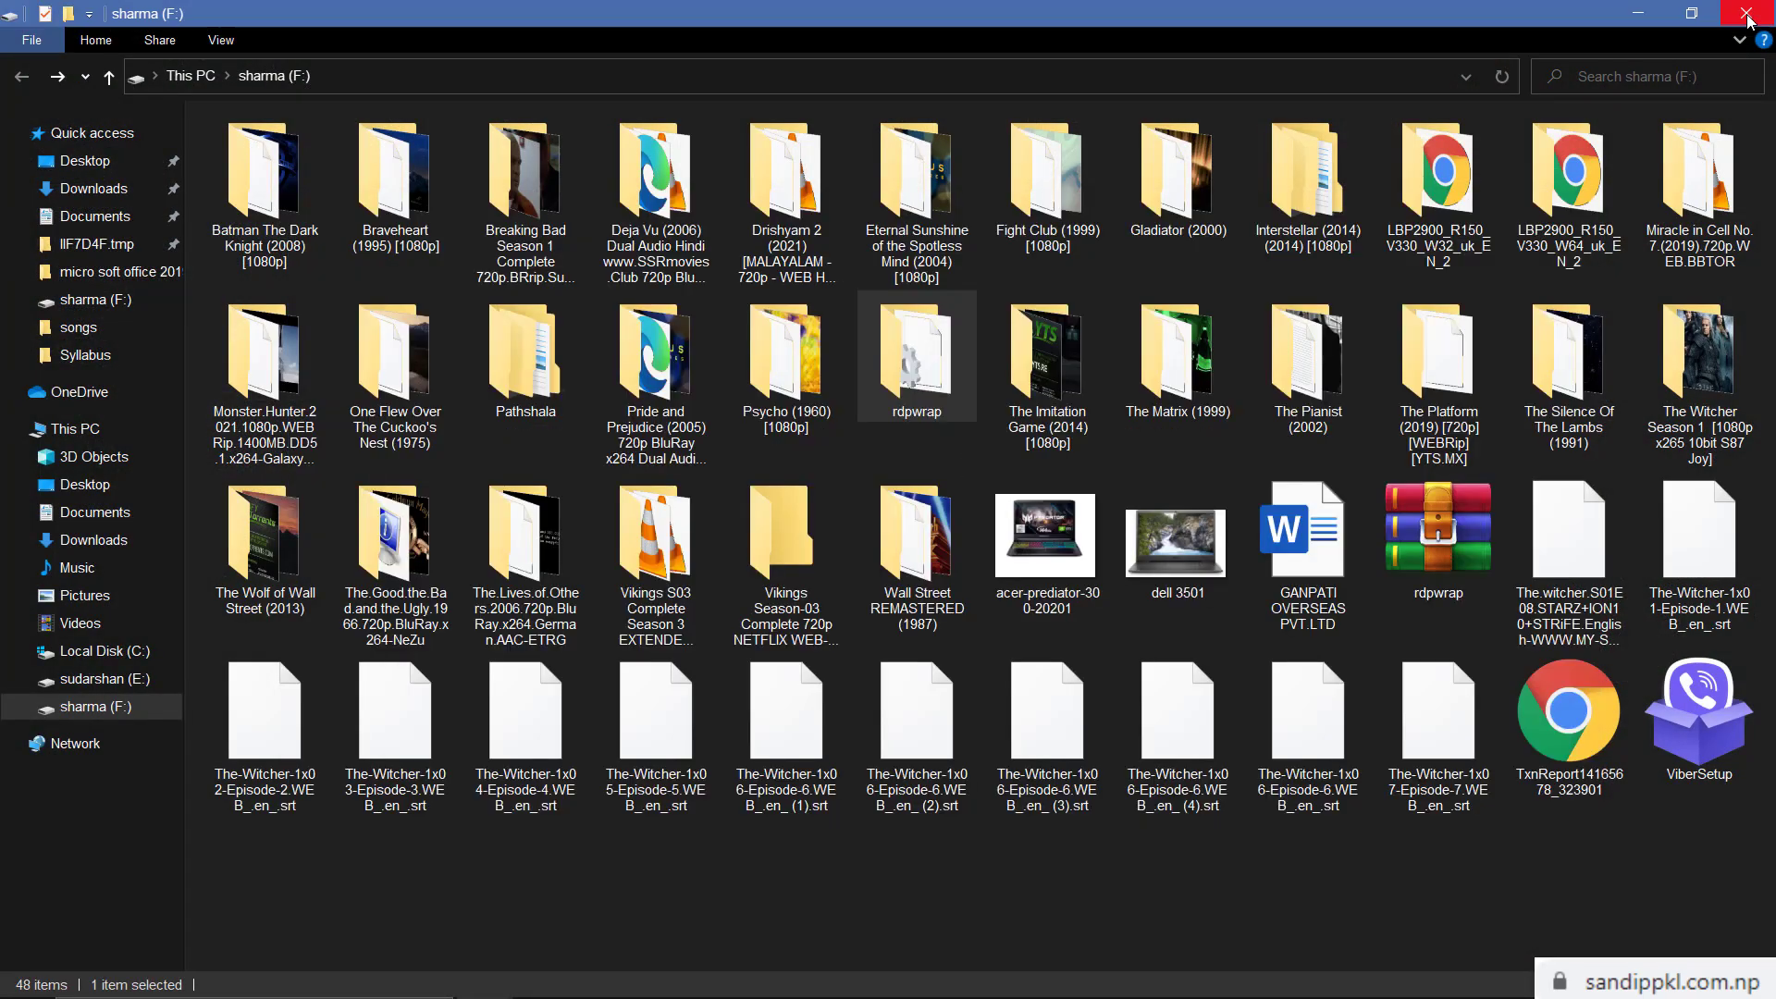
# Paste rdpwrap.ini into the RDP Wrapper folder, replacing the existing file with admin permission
pyautogui.click(1748, 15)
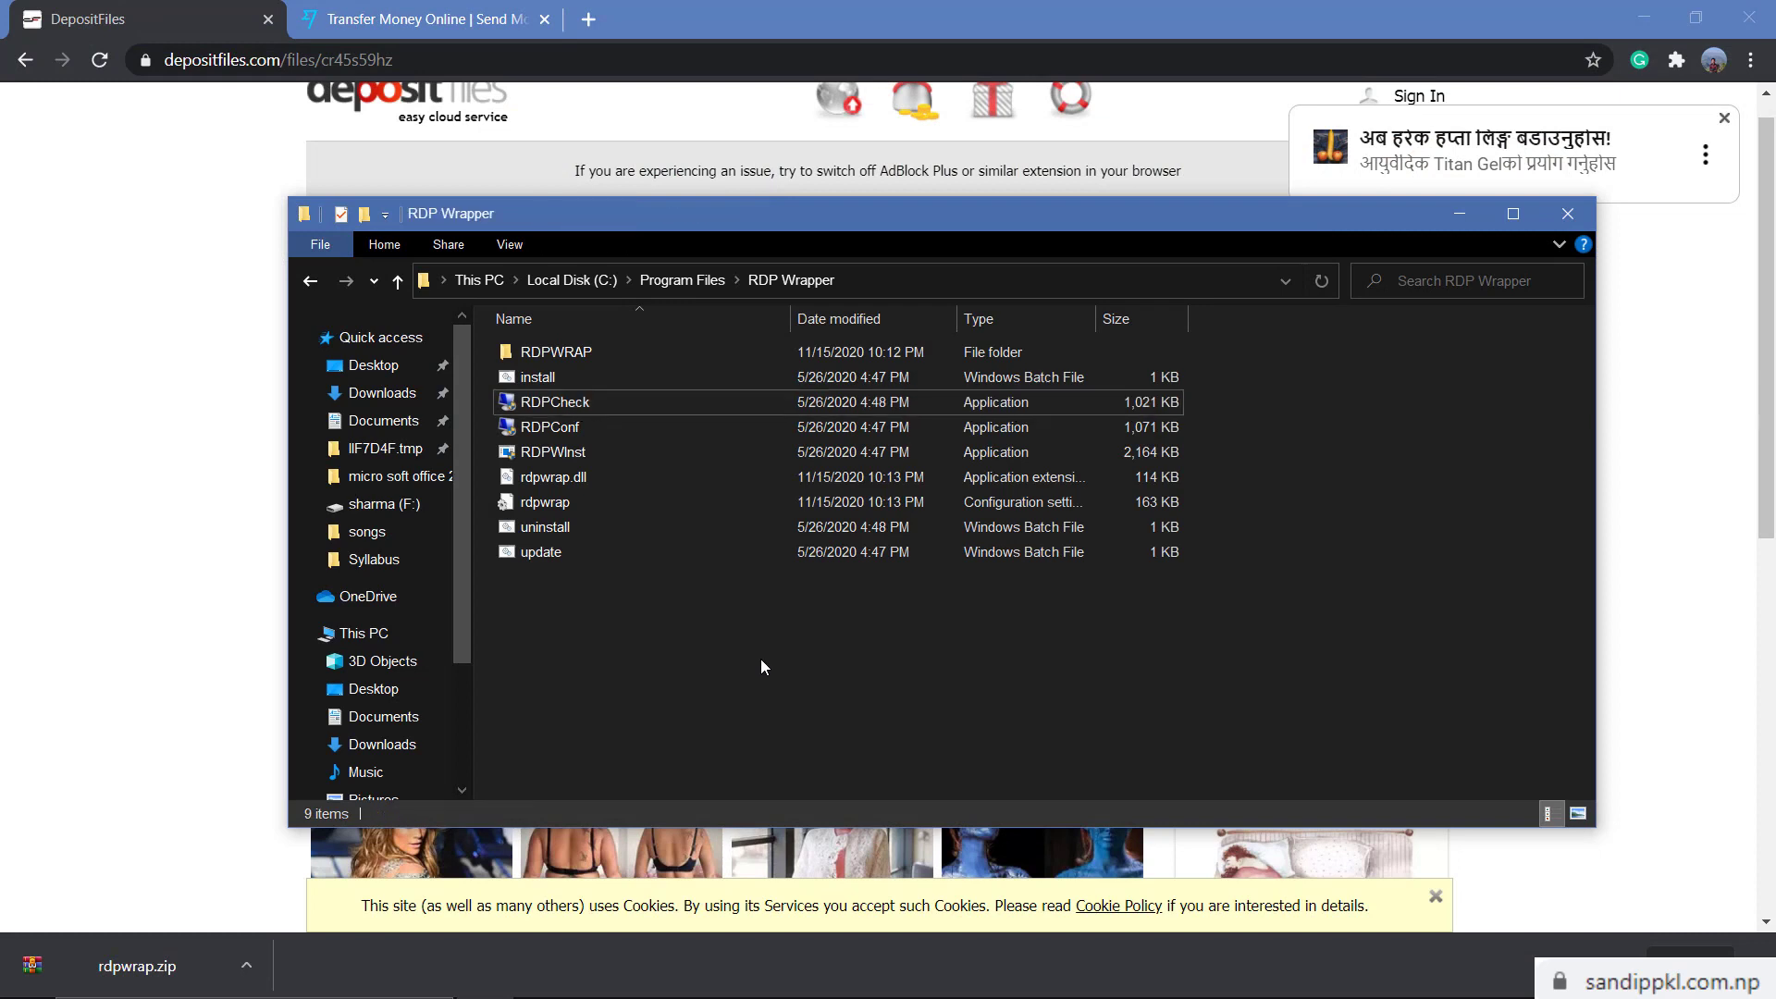
pyautogui.rightClick(603, 655)
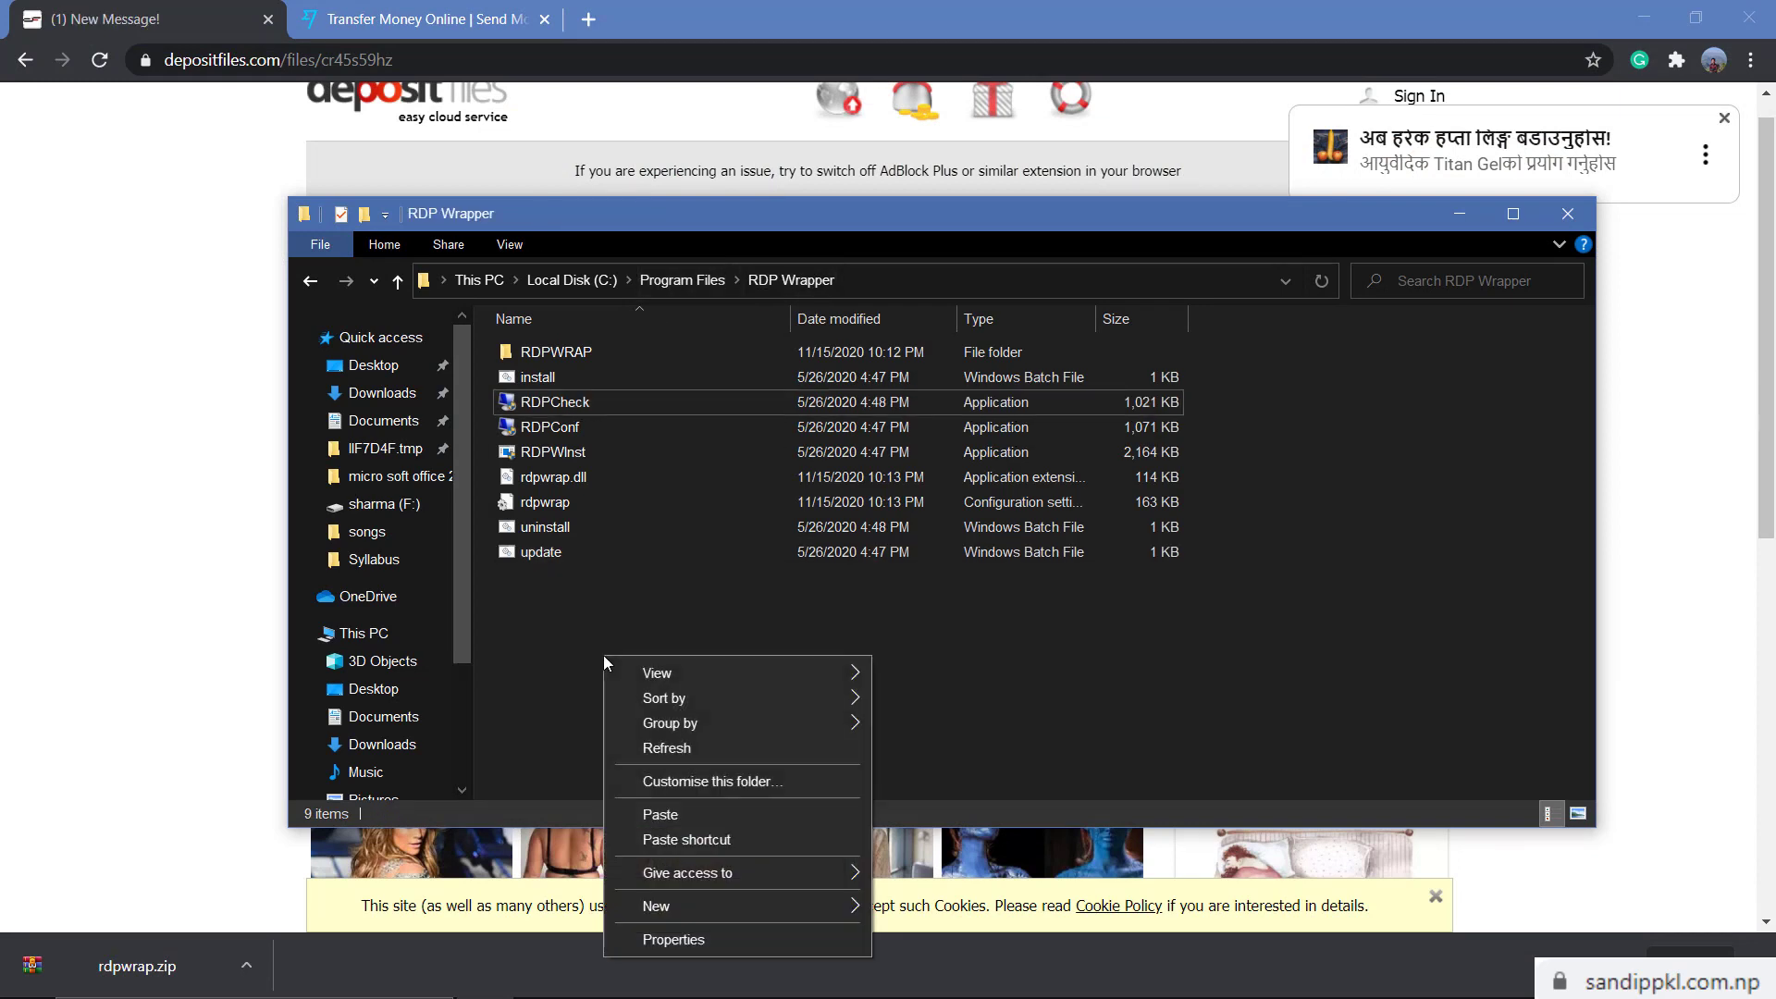
pyautogui.click(660, 814)
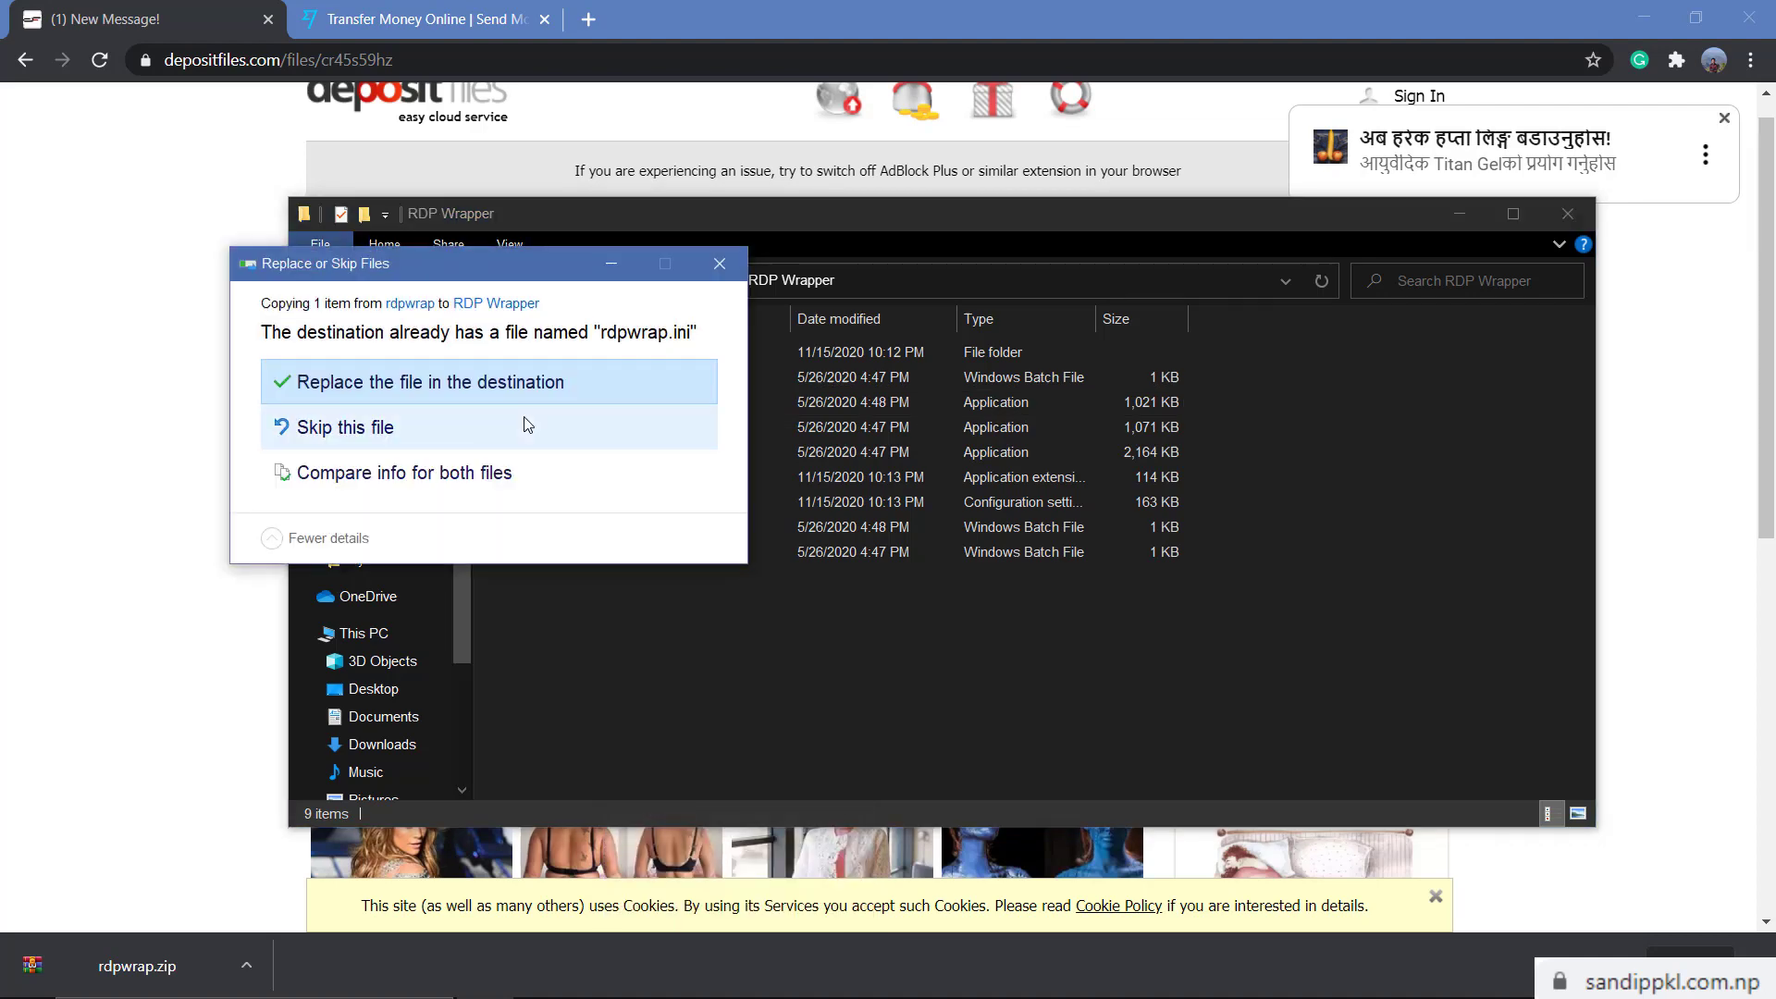
pyautogui.click(404, 388)
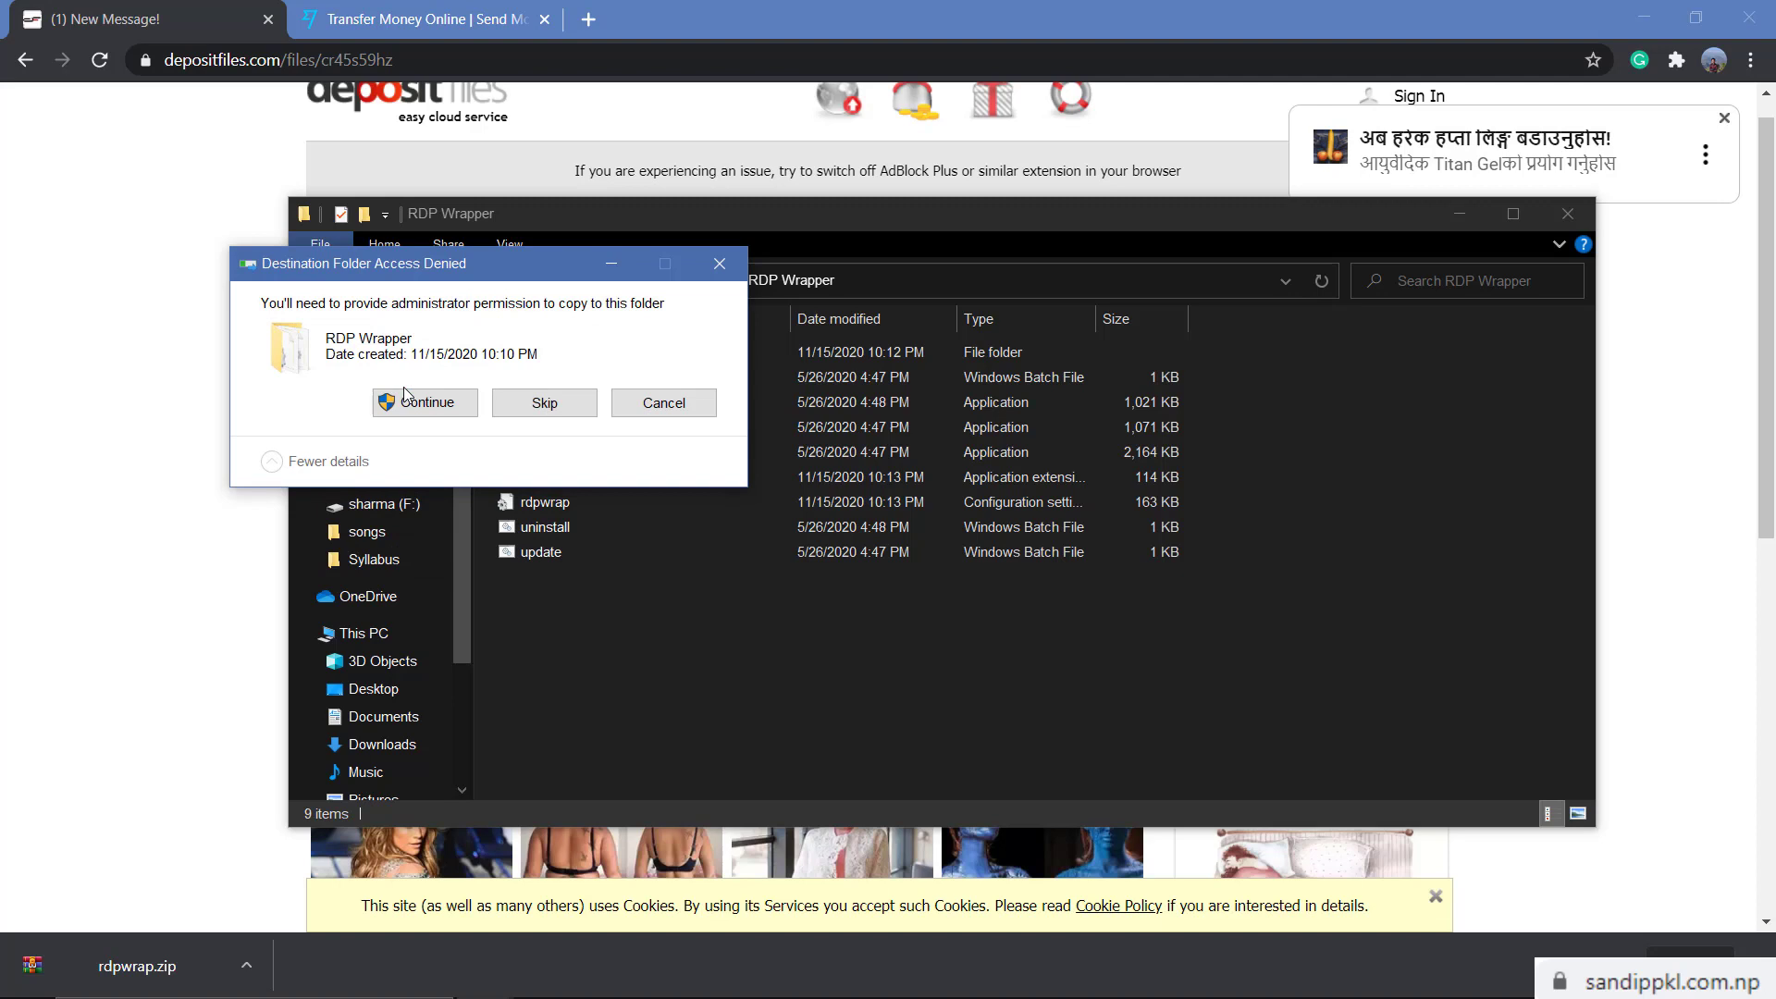
pyautogui.click(402, 401)
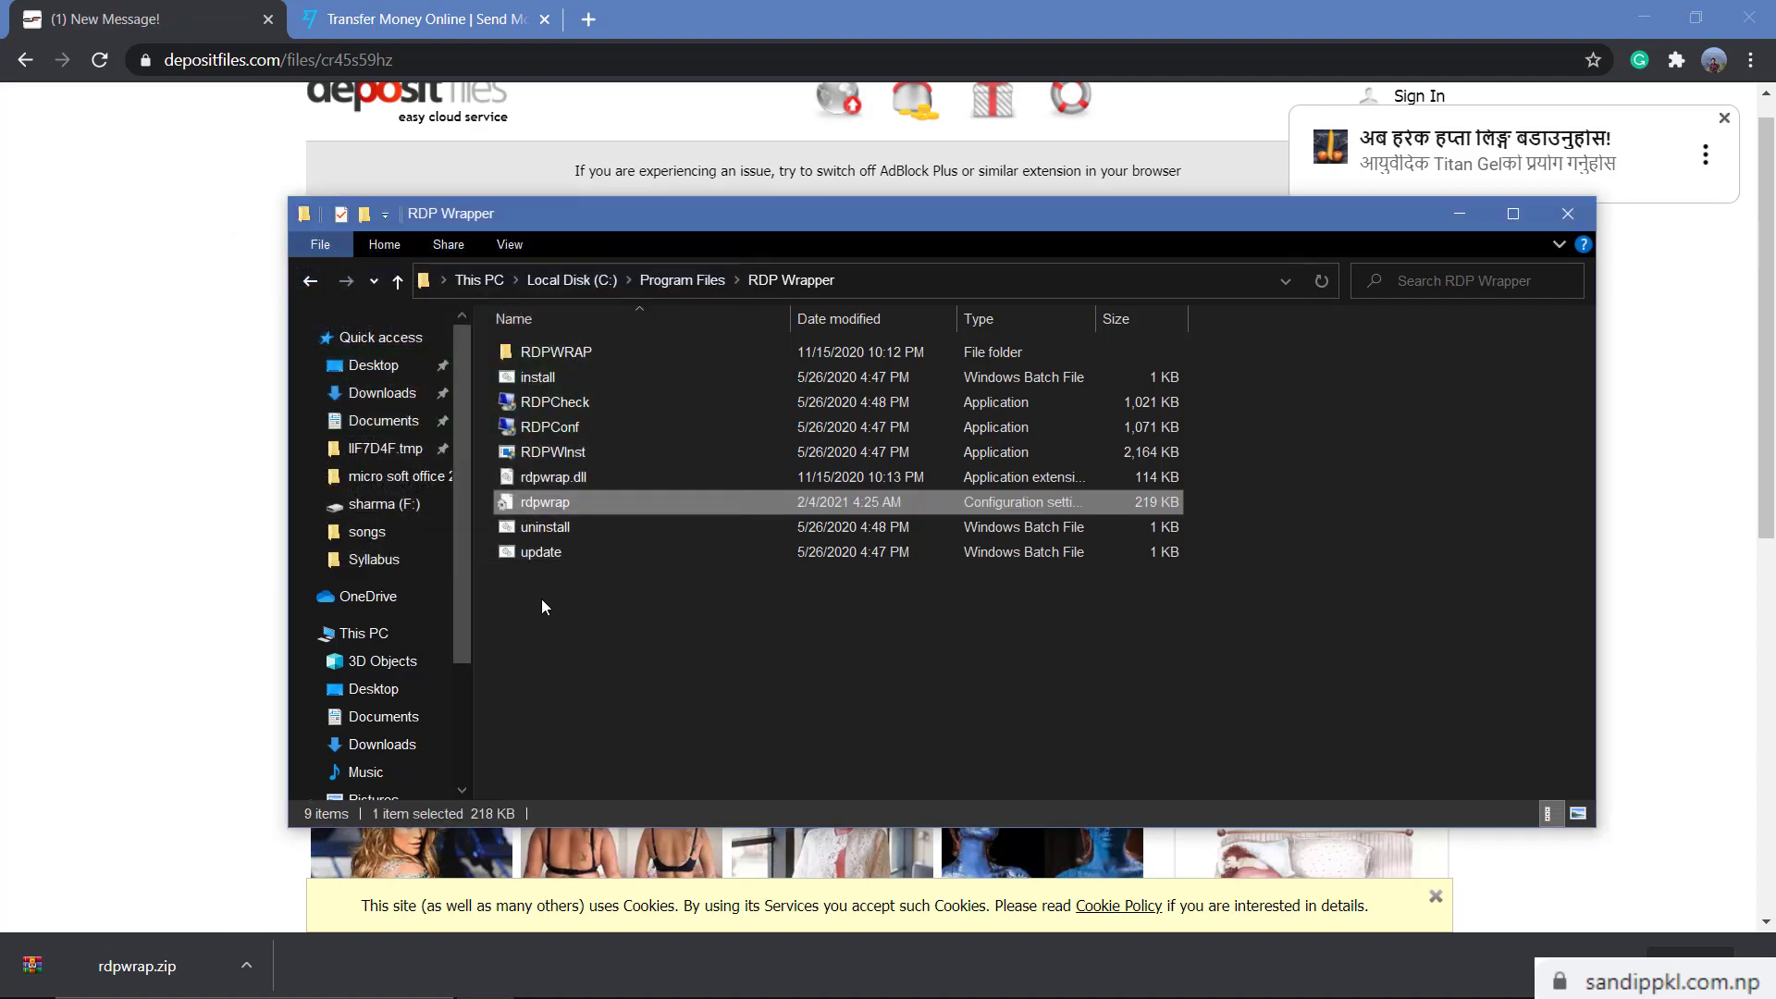
# Relaunch RDPConf and close the browser with its extra tab
pyautogui.doubleClick(581, 429)
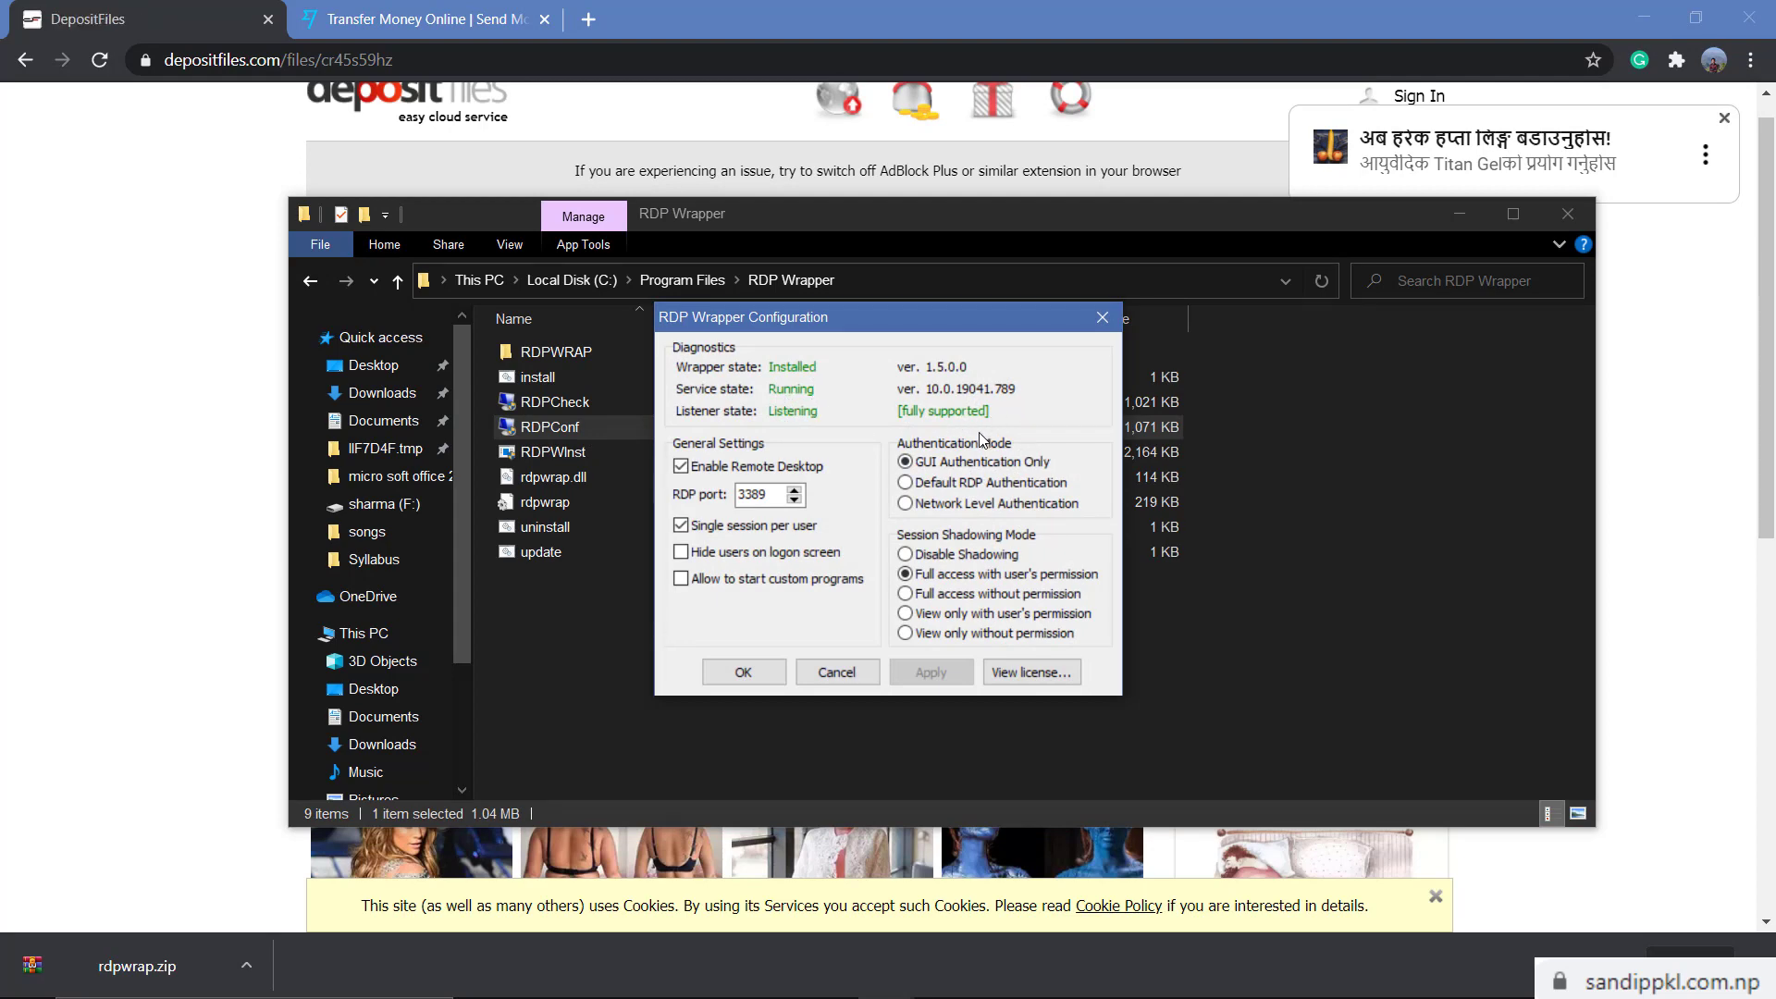
pyautogui.click(425, 102)
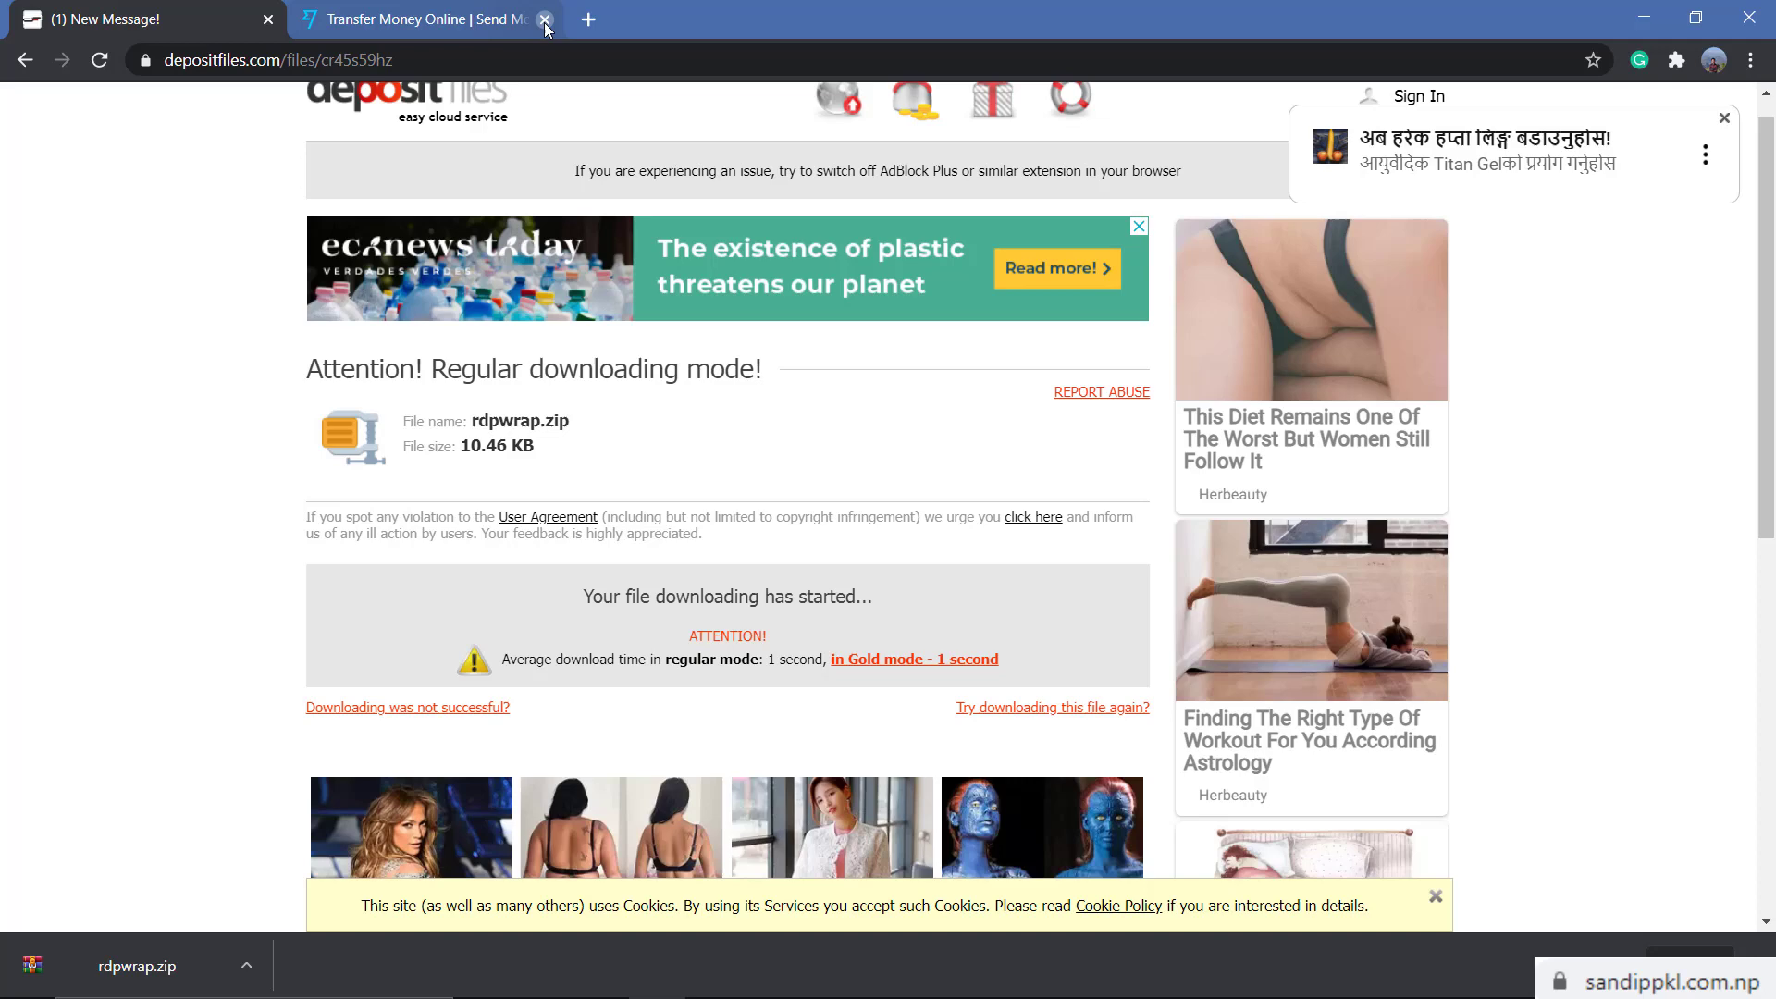
pyautogui.click(268, 18)
# Arrange the windows, closing the old not-supported configuration, leaving the fully supported one visible
pyautogui.click(1102, 317)
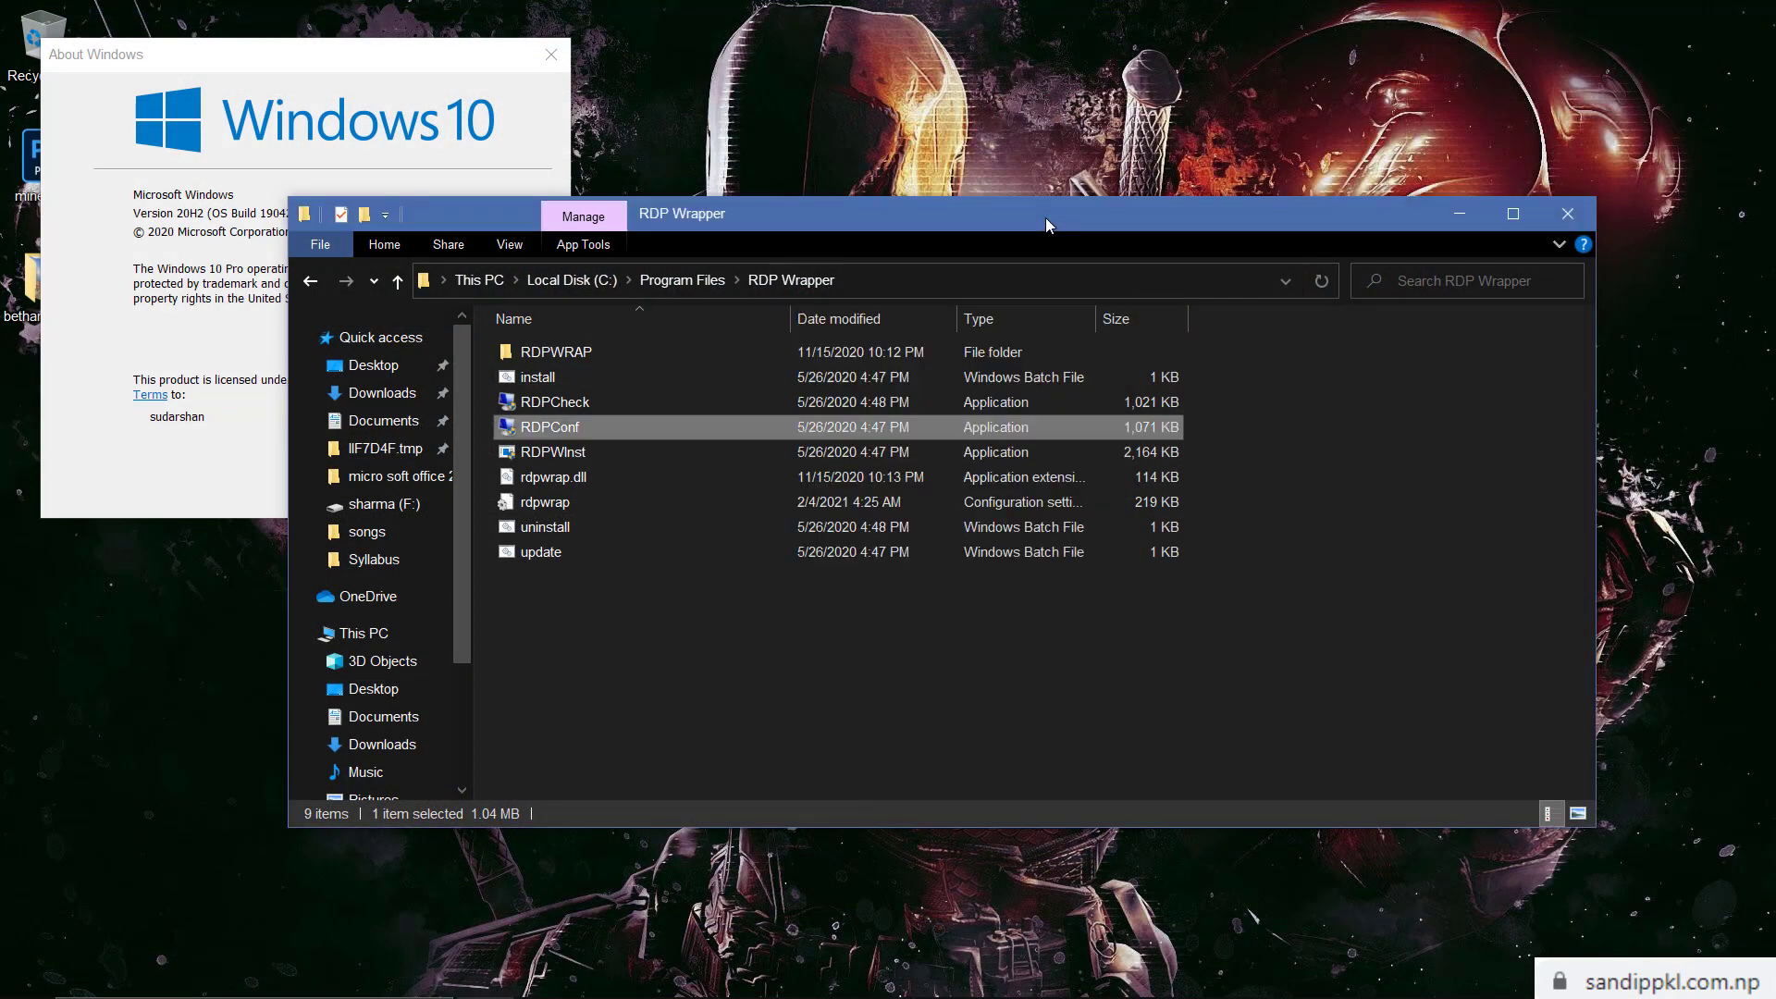
pyautogui.moveTo(635, 222); pyautogui.dragTo(713, 104)
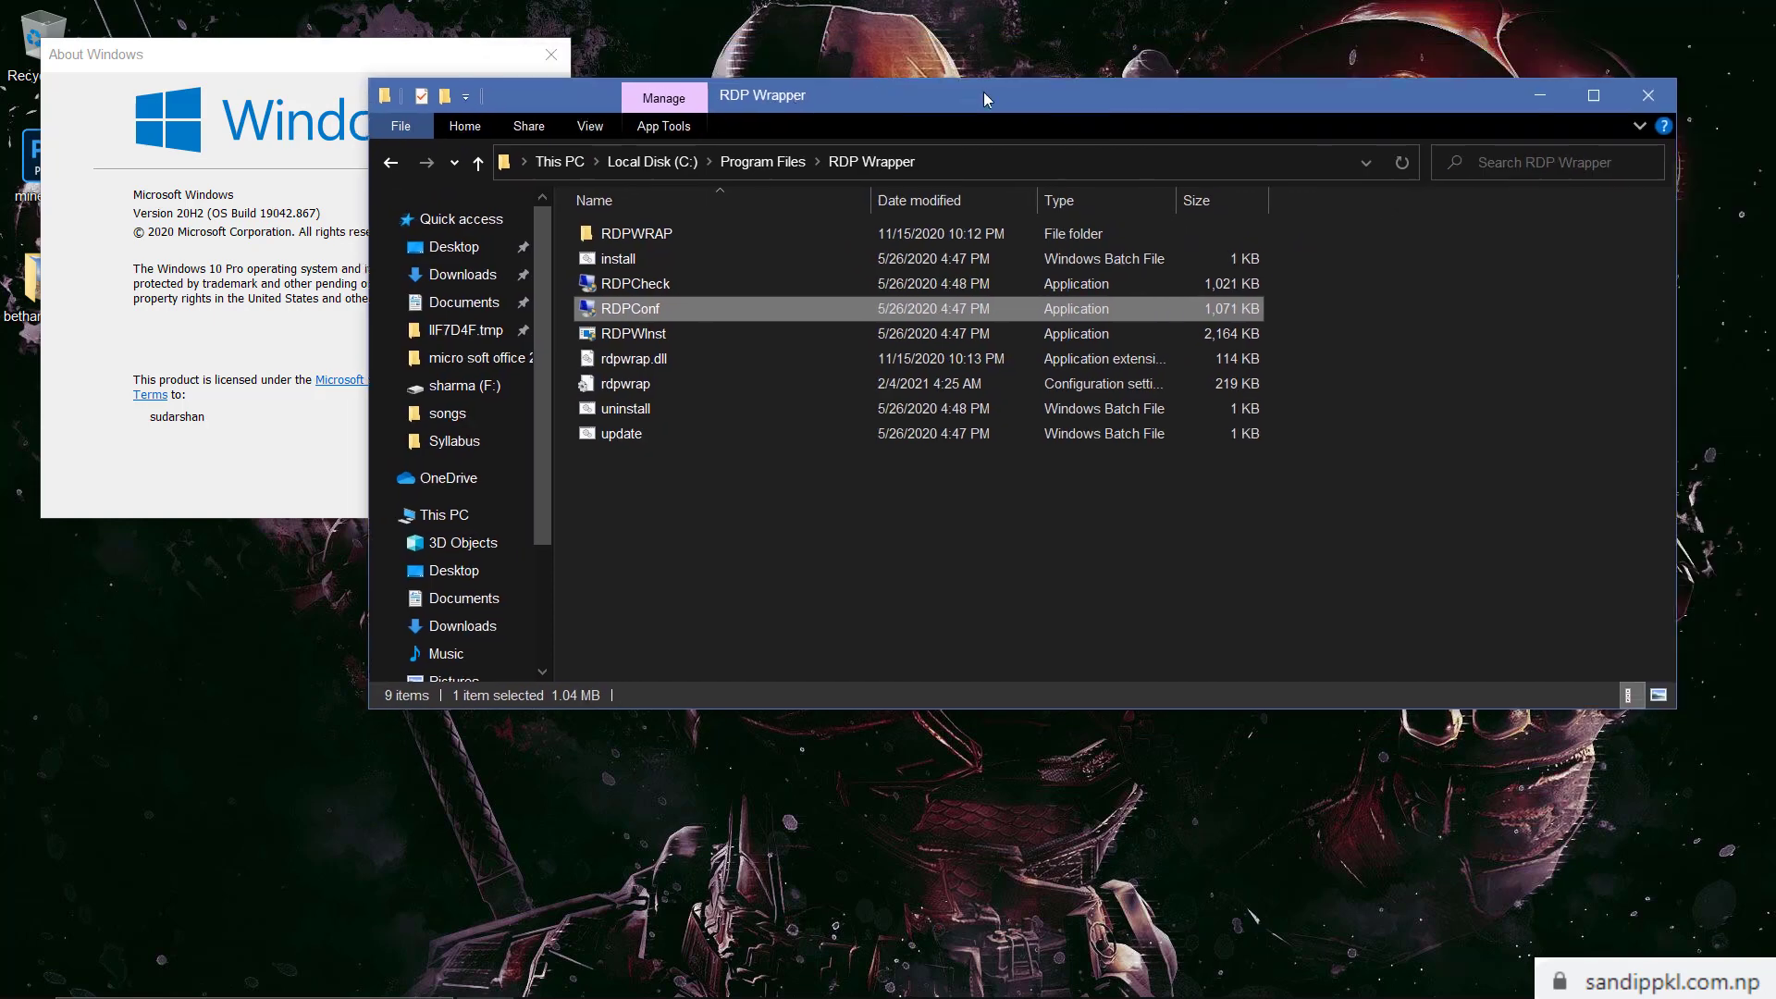
pyautogui.click(1671, 357)
pyautogui.moveTo(1673, 209); pyautogui.dragTo(1282, 209)
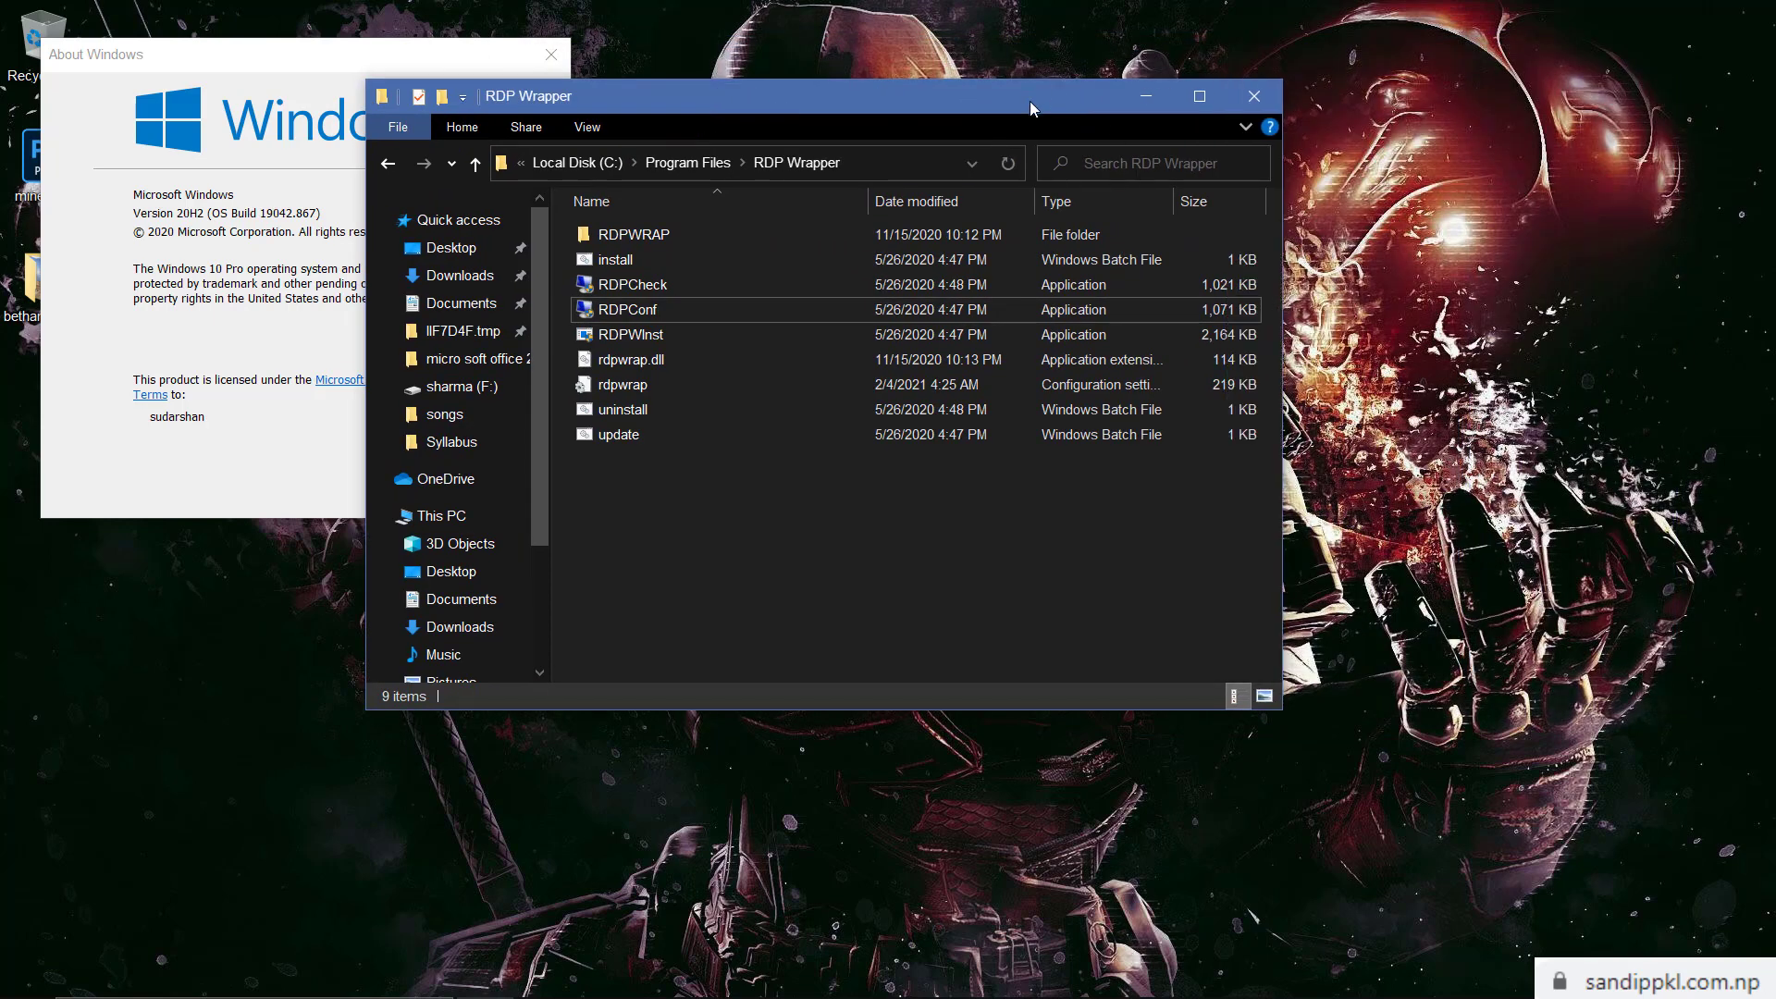
pyautogui.moveTo(1029, 102); pyautogui.dragTo(1512, 29)
pyautogui.moveTo(765, 317); pyautogui.dragTo(1341, 420)
pyautogui.click(731, 314)
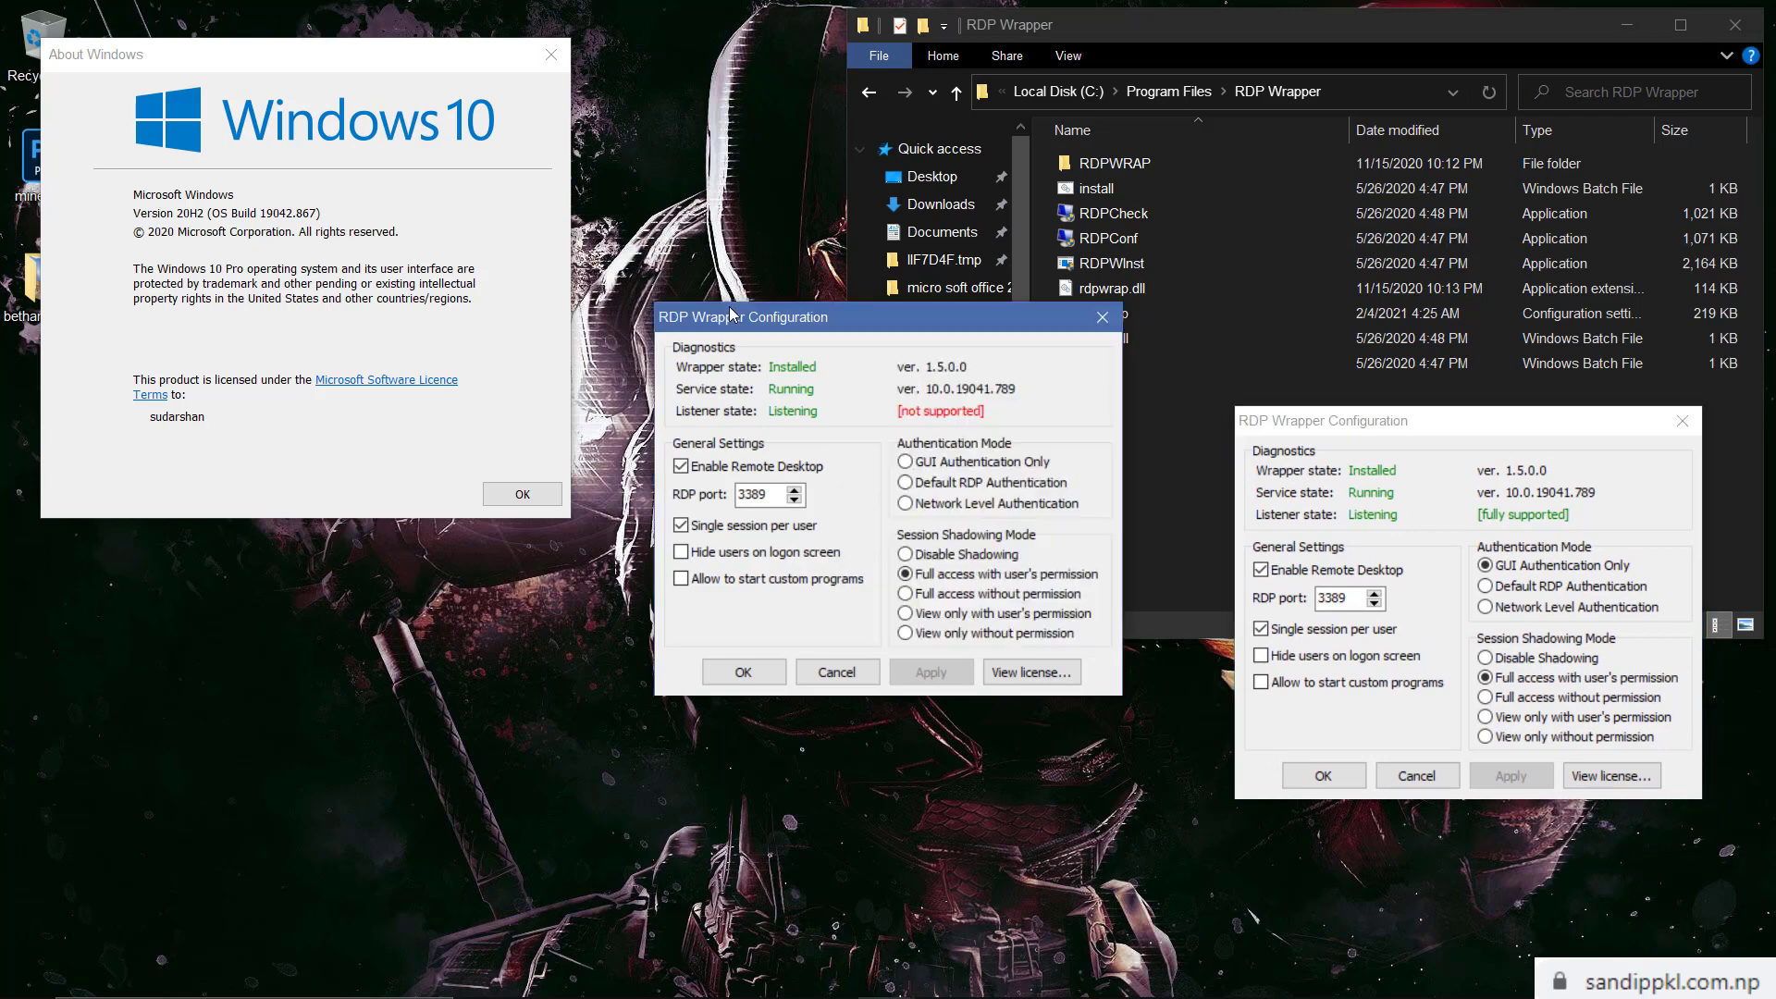
pyautogui.click(1102, 317)
pyautogui.moveTo(296, 52); pyautogui.dragTo(925, 411)
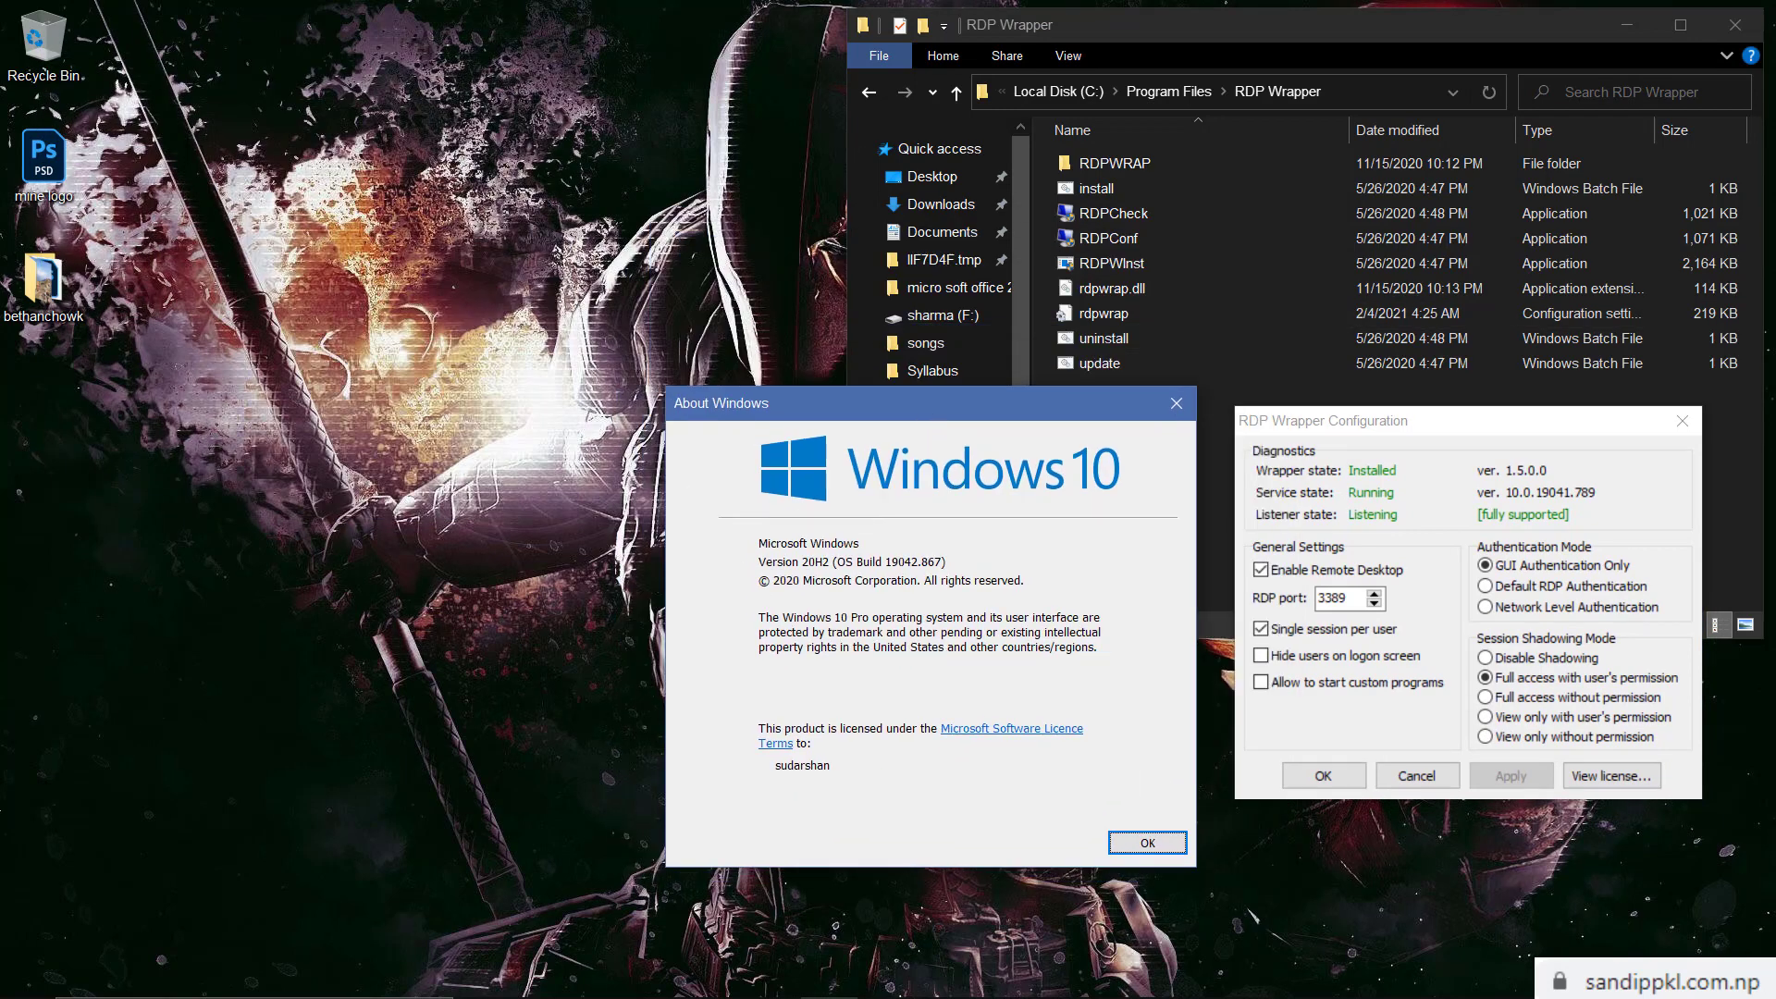
# Run gpedit.msc and expand Computer Configuration > Administrative Templates > Windows Components
pyautogui.press('super+r')
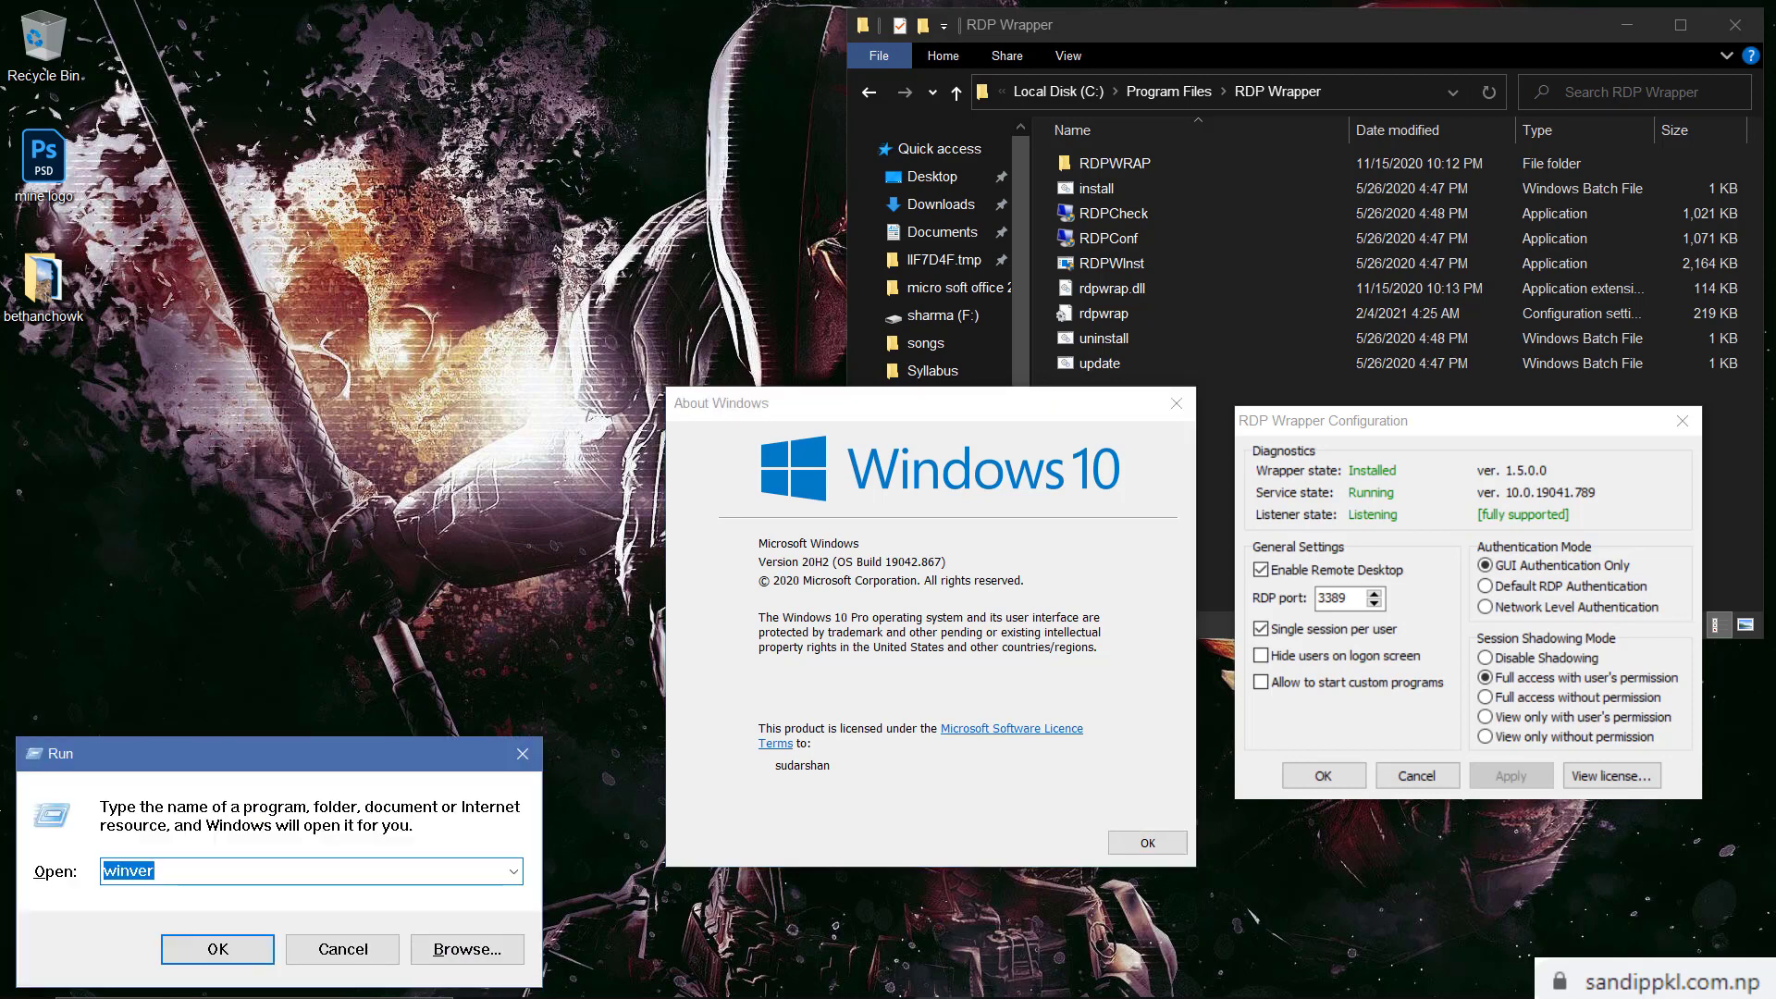
pyautogui.write('gpedit.ms')
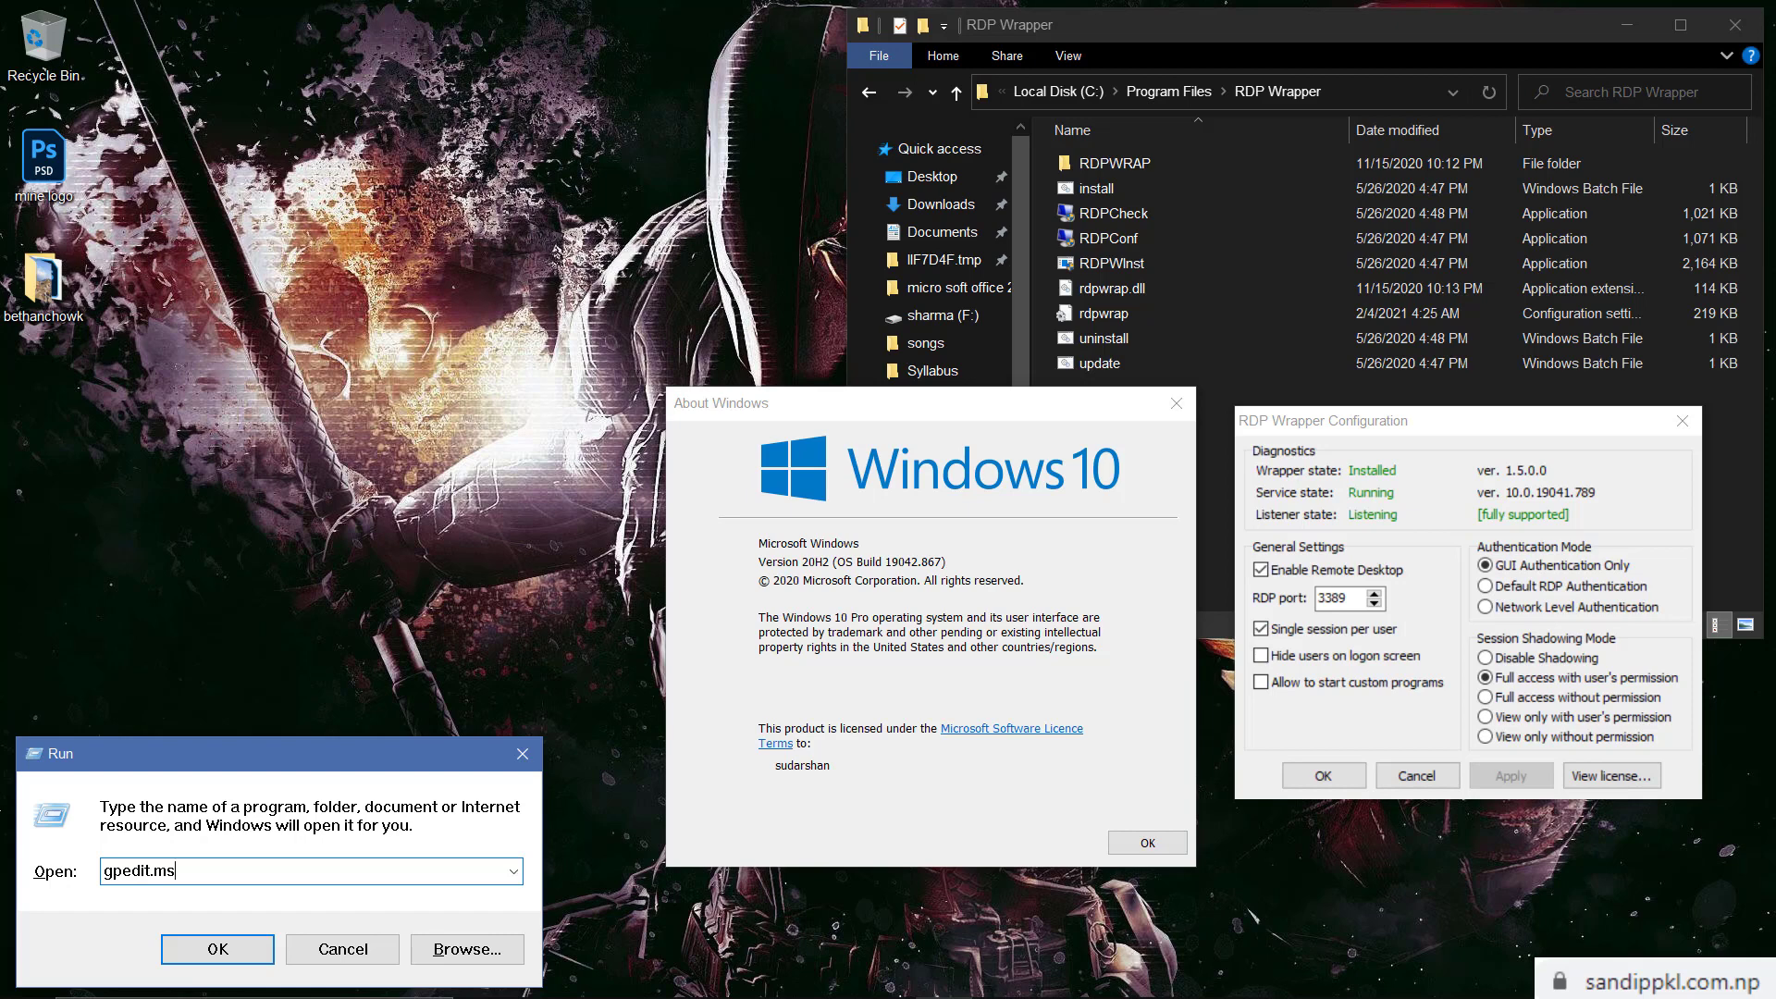
pyautogui.write('c')
pyautogui.press('Return')
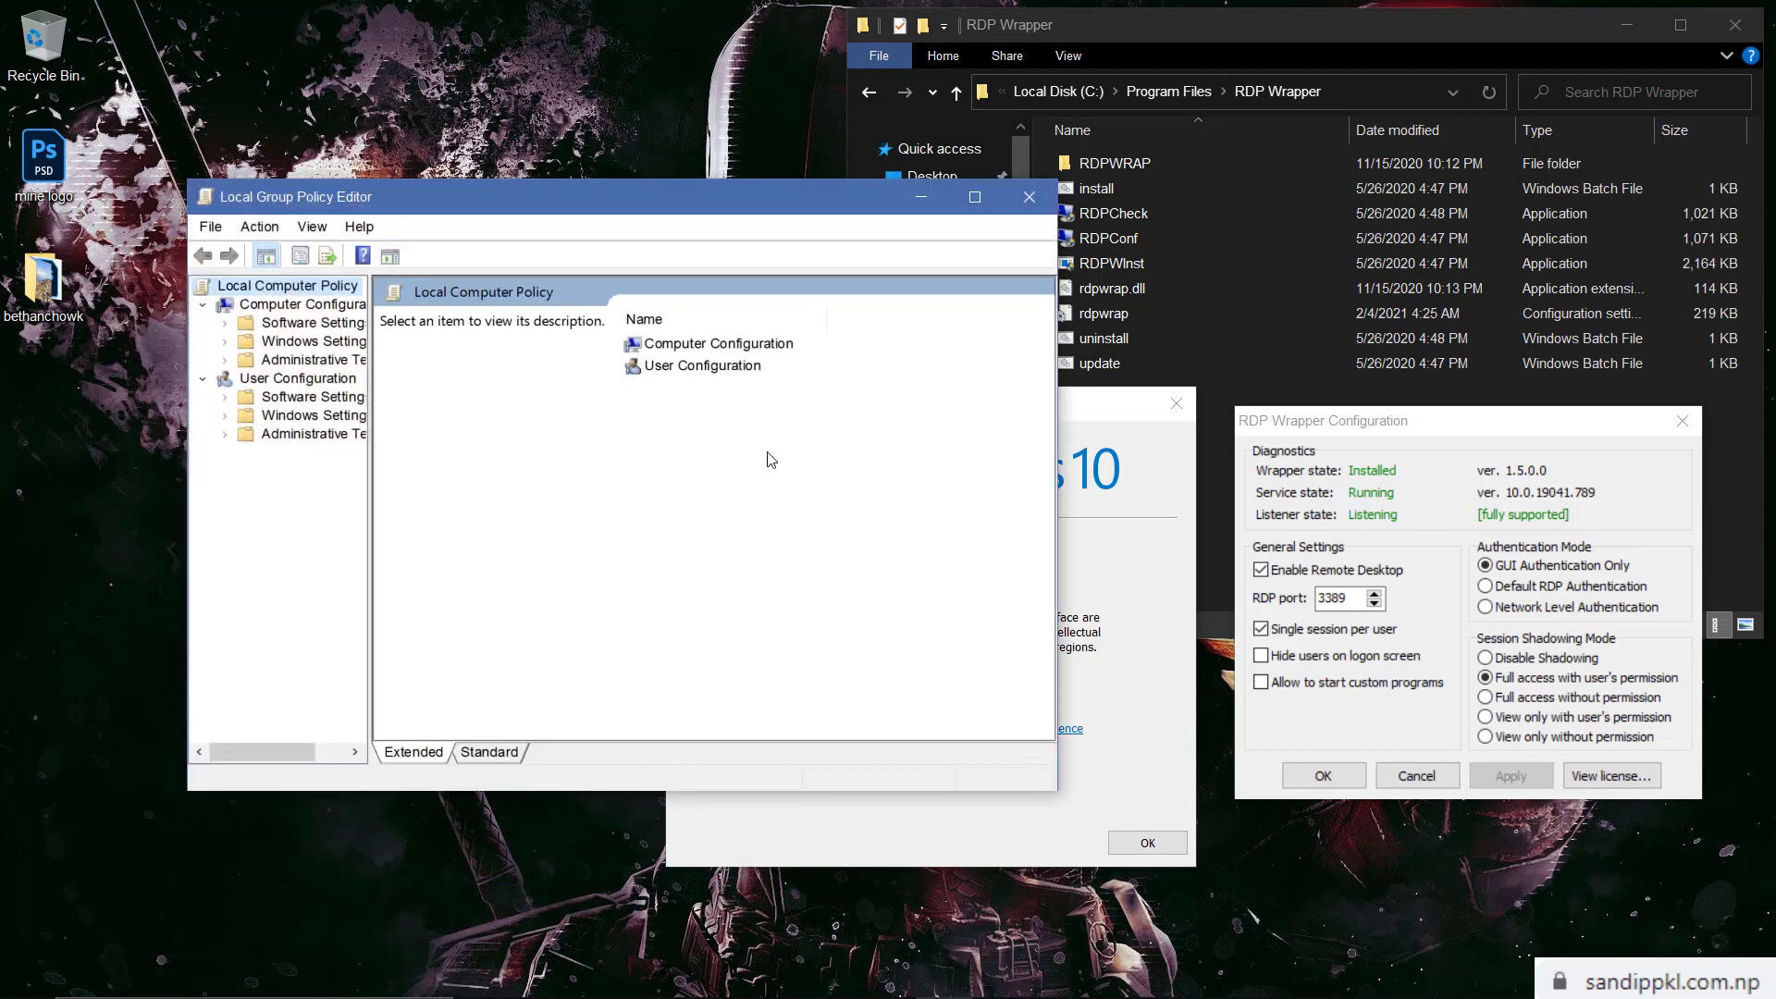
pyautogui.doubleClick(730, 346)
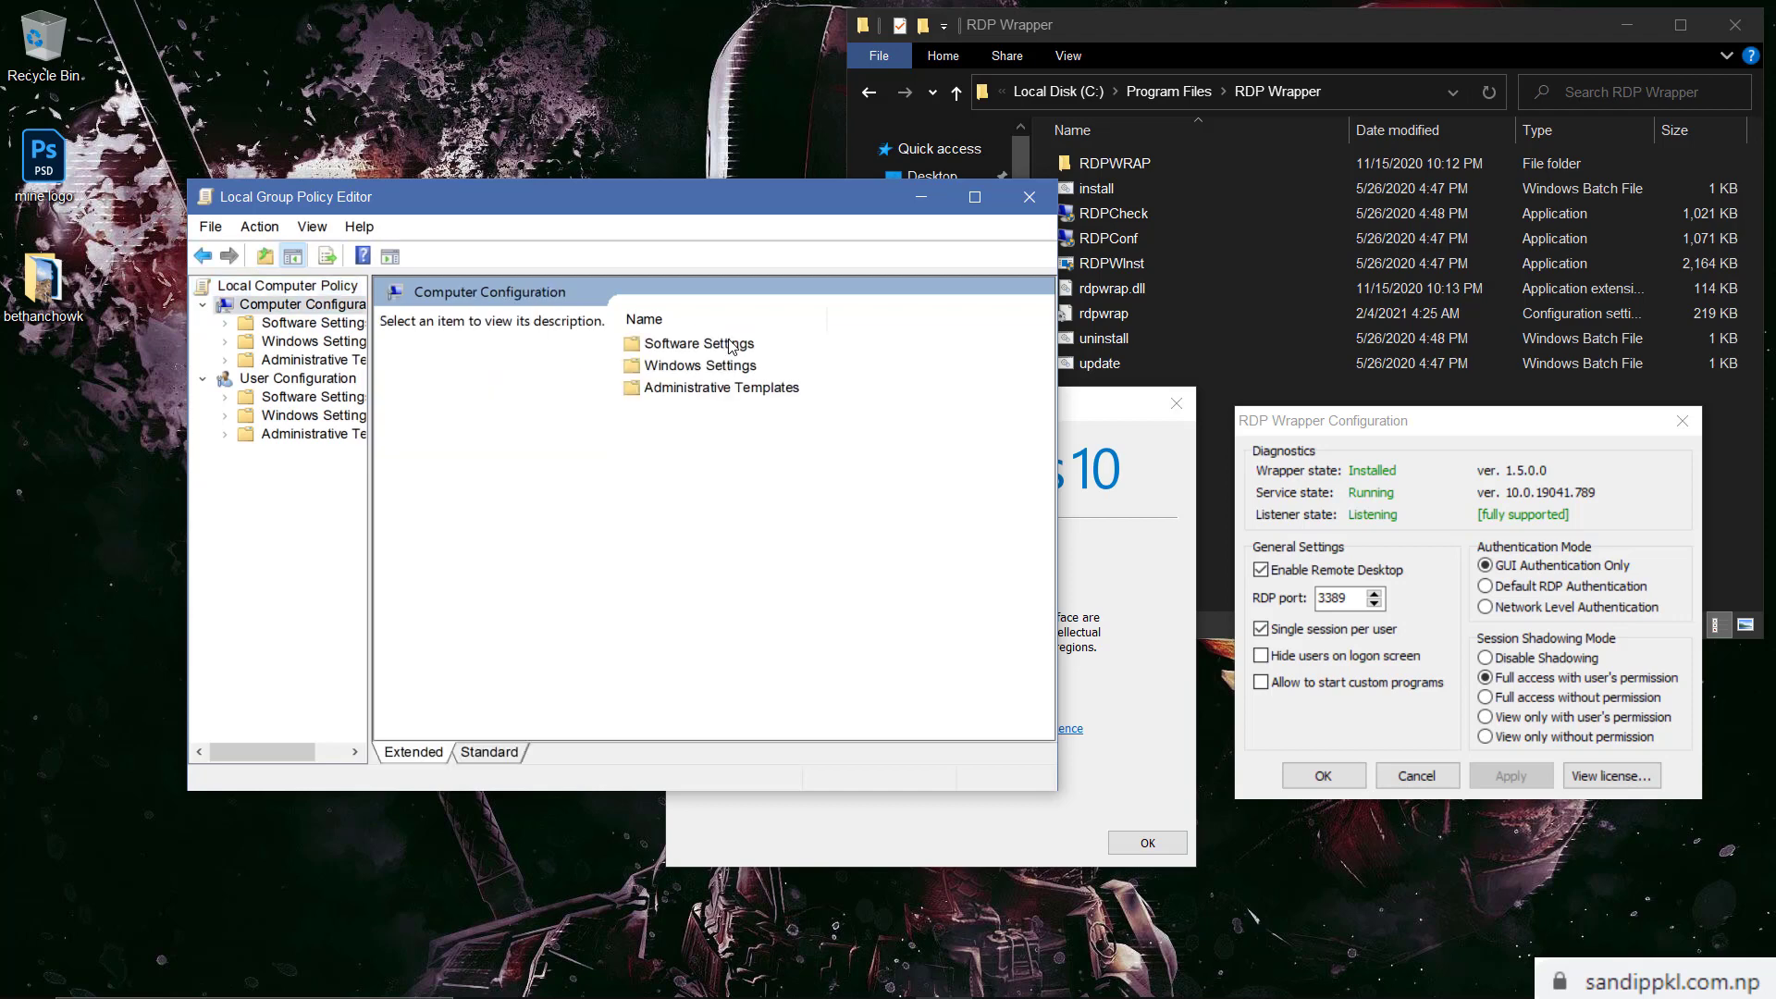
pyautogui.click(708, 386)
pyautogui.doubleClick(709, 387)
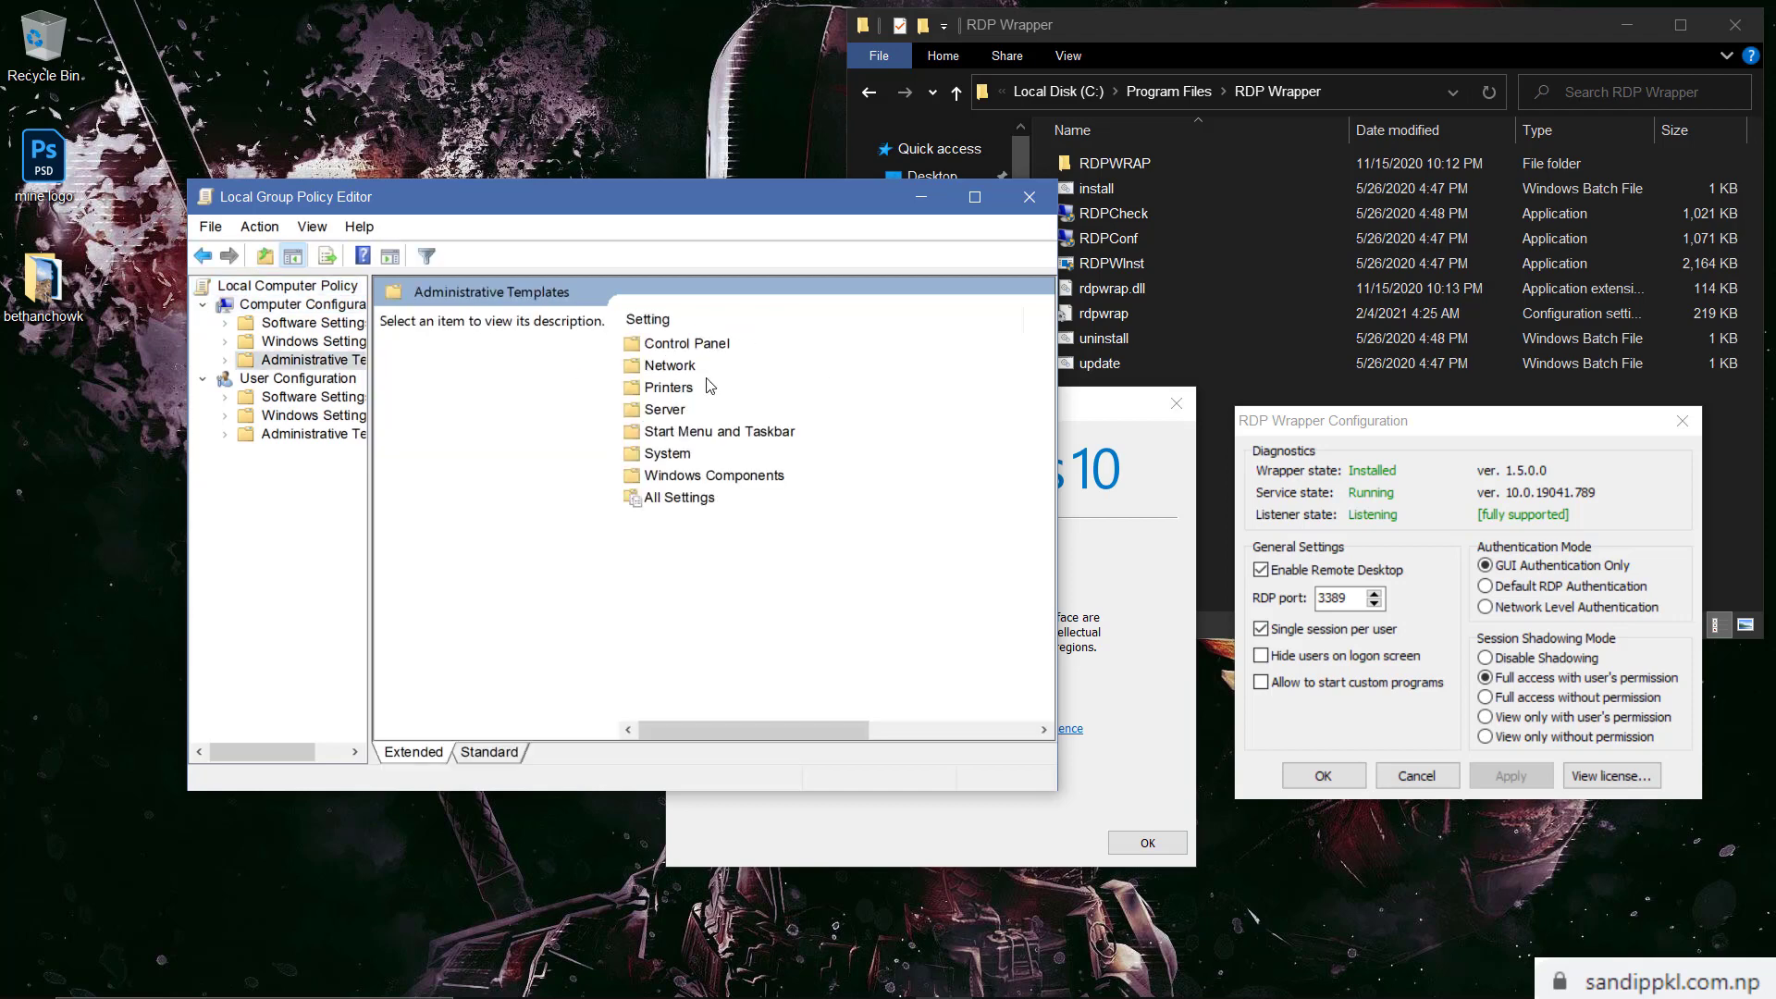
pyautogui.doubleClick(744, 480)
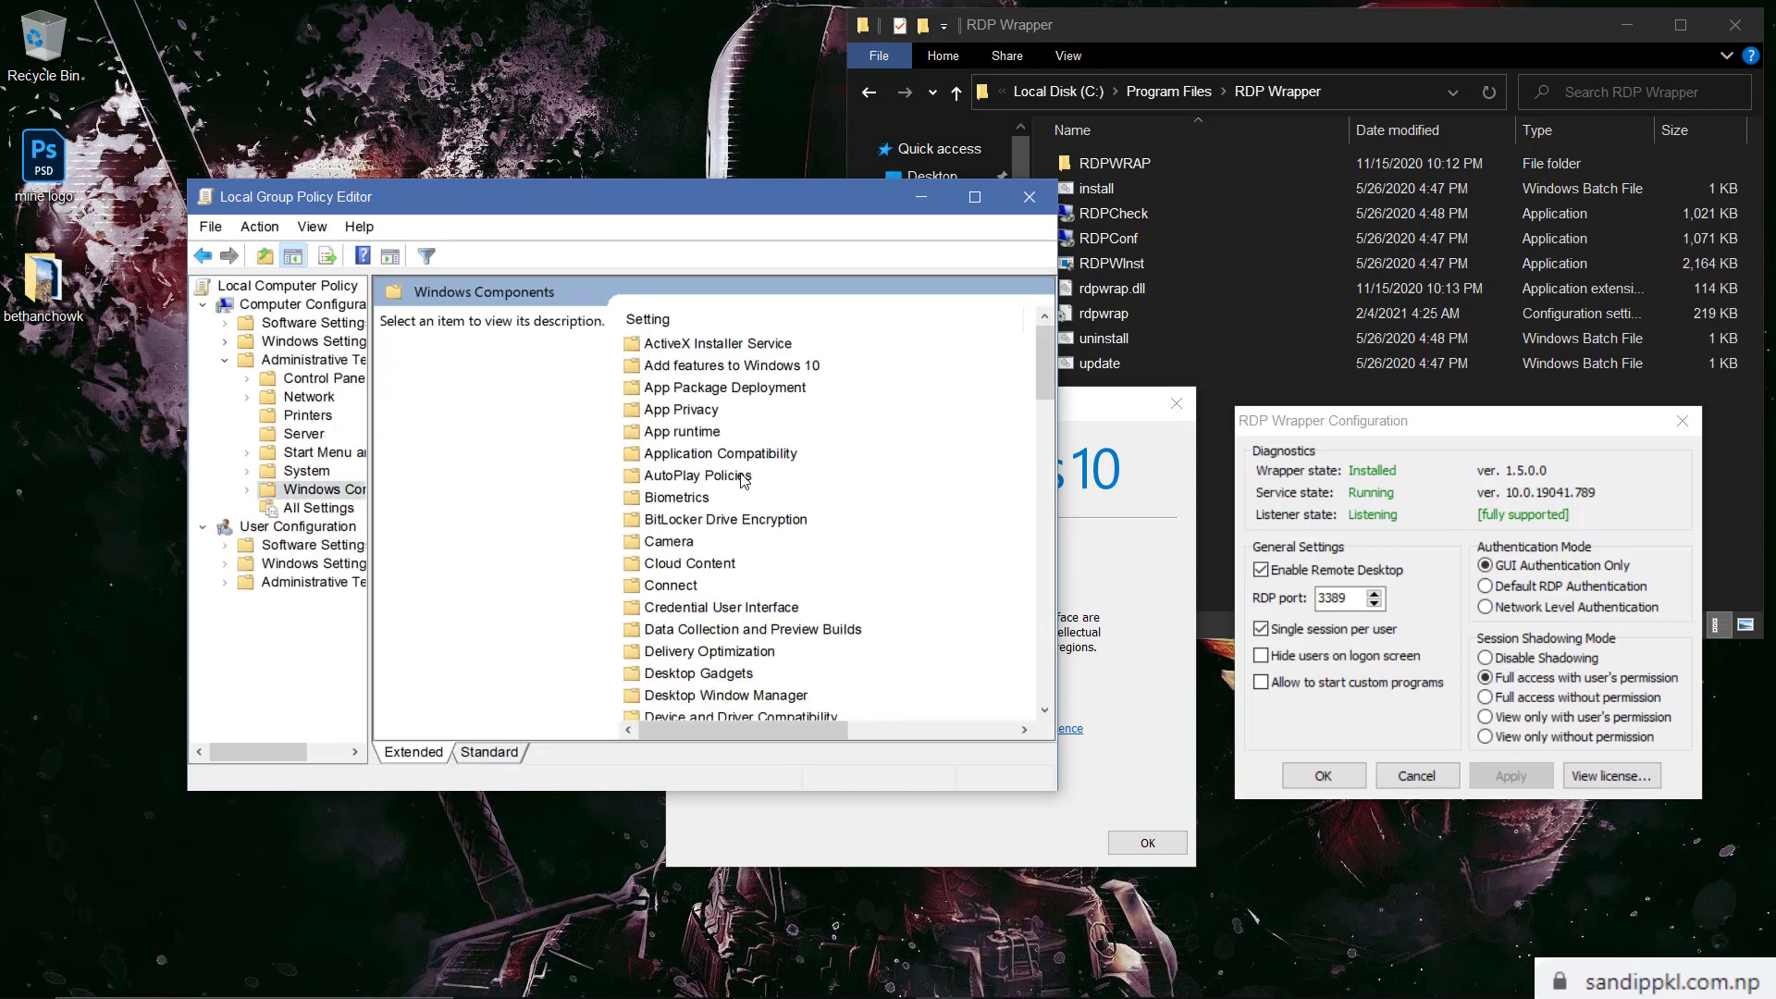
# Open Remote Desktop Services > Session Host > Connections > Limit number of connections
pyautogui.scroll(-1, 768, 597)
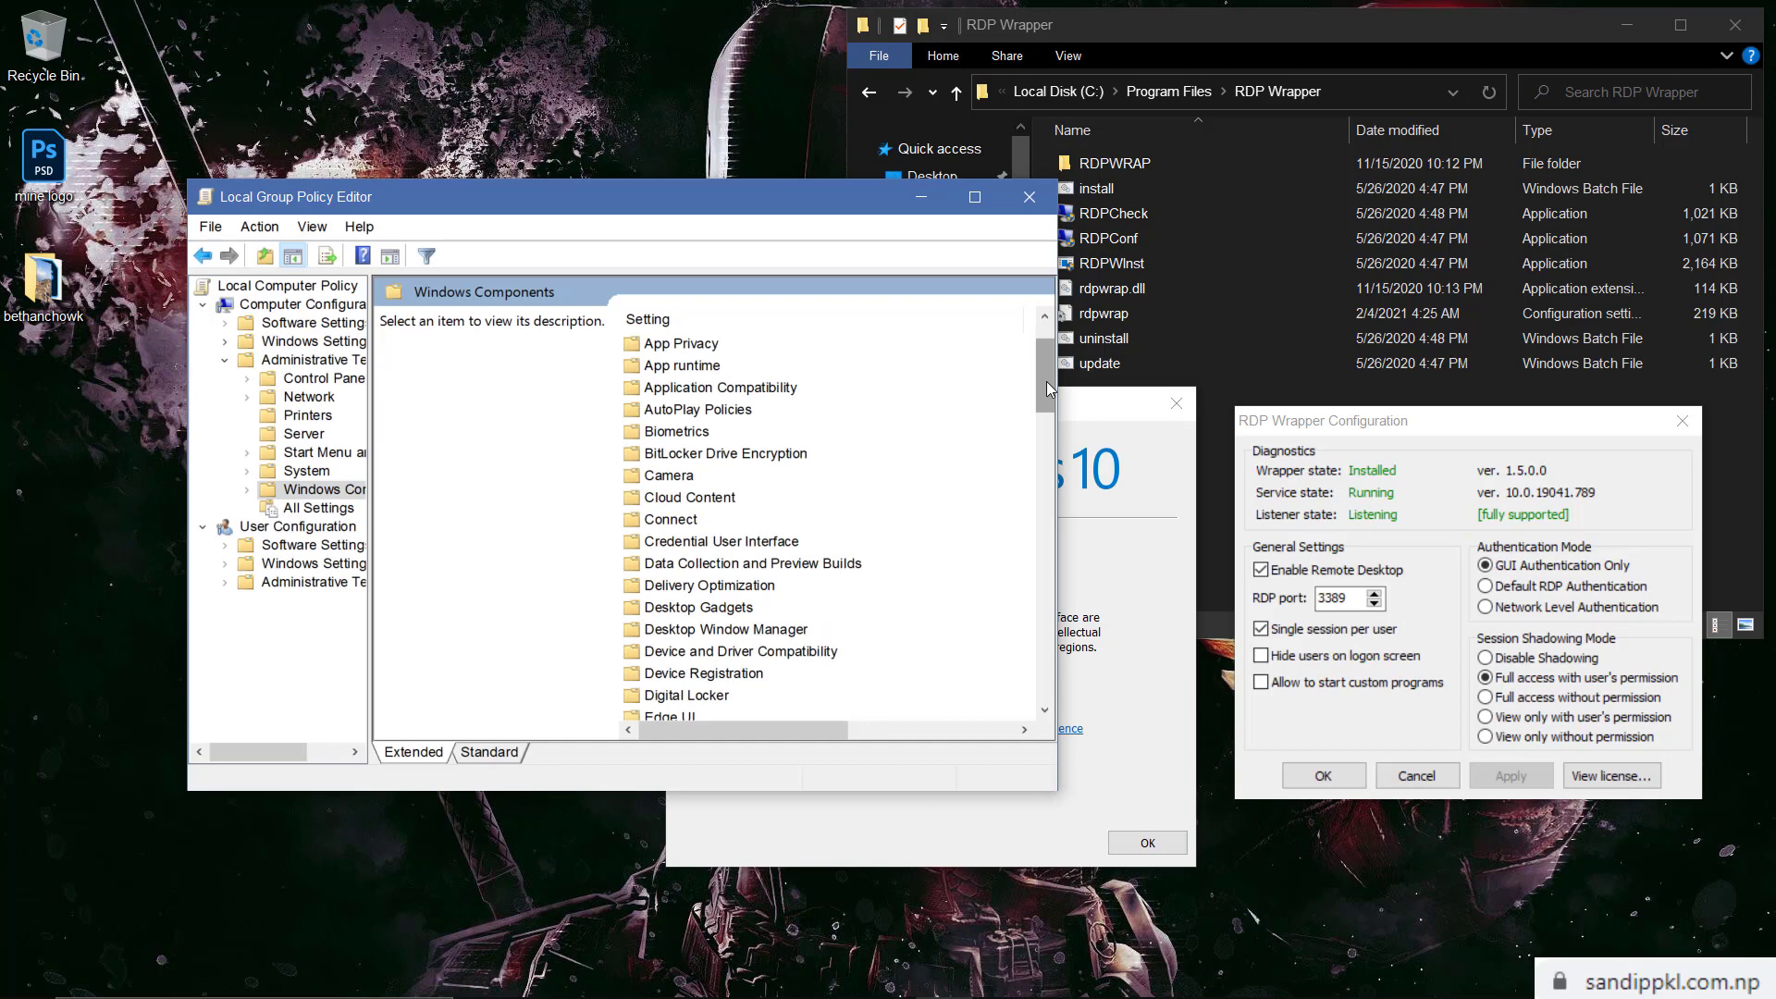
pyautogui.moveTo(1047, 381); pyautogui.dragTo(1057, 583)
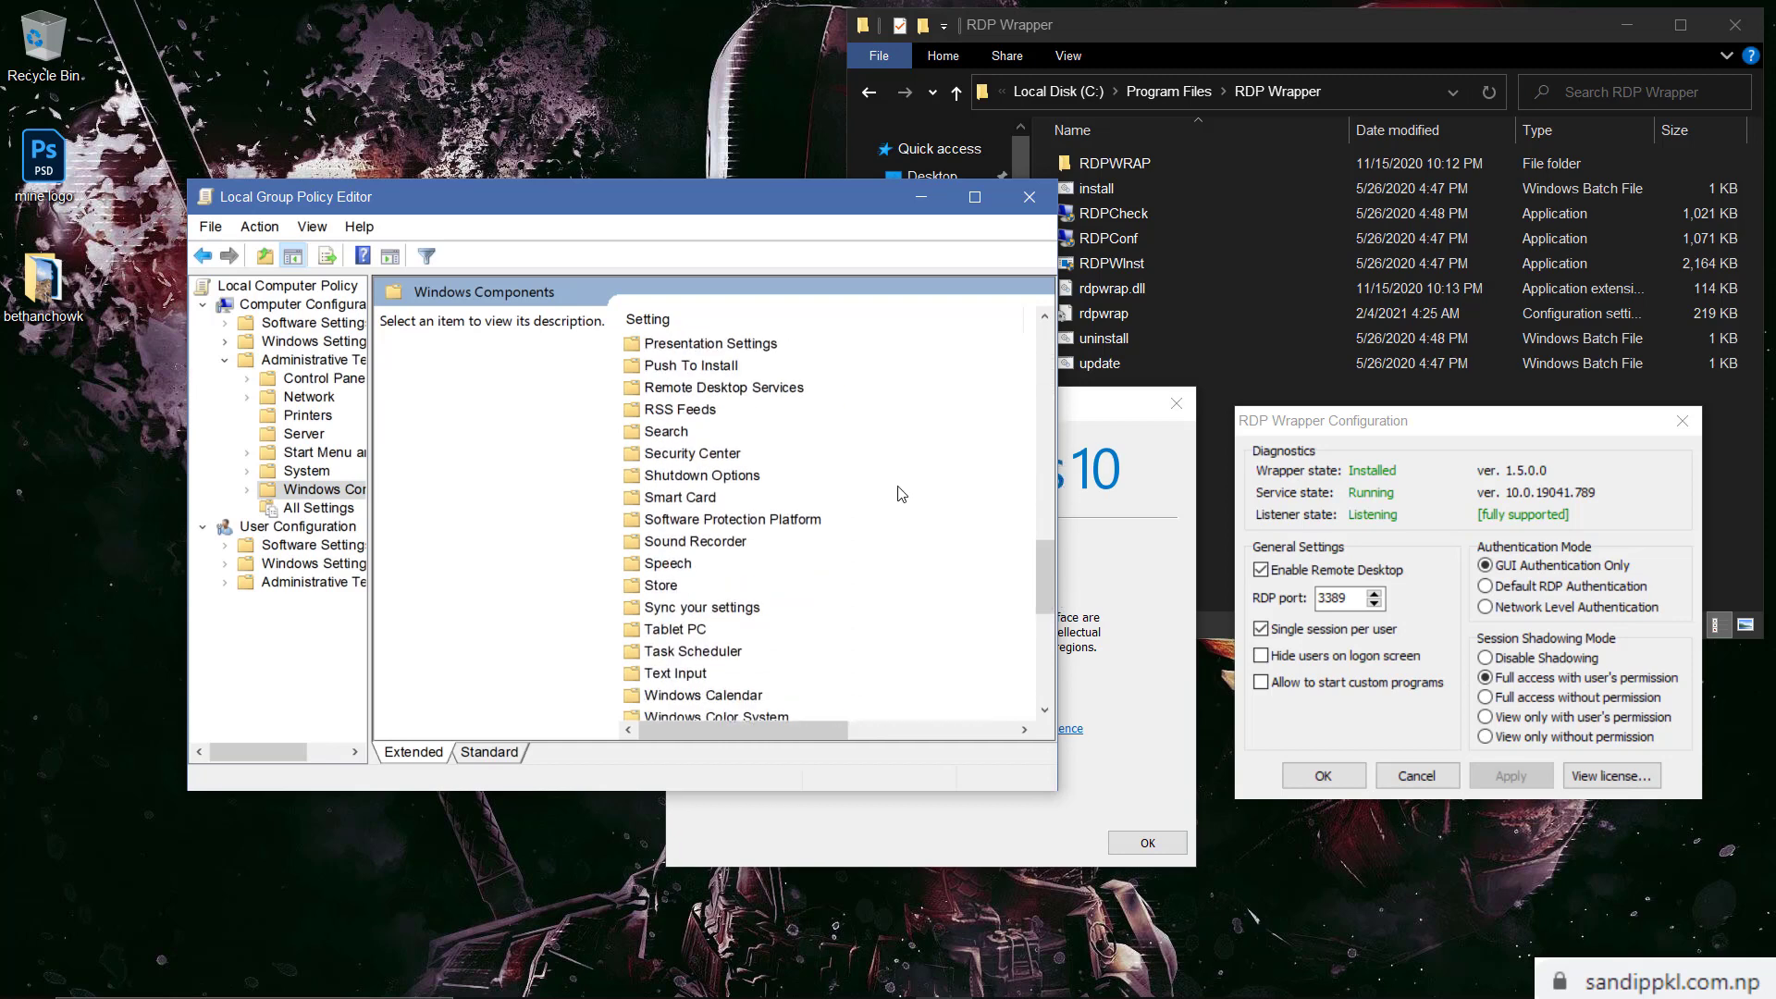
pyautogui.doubleClick(774, 388)
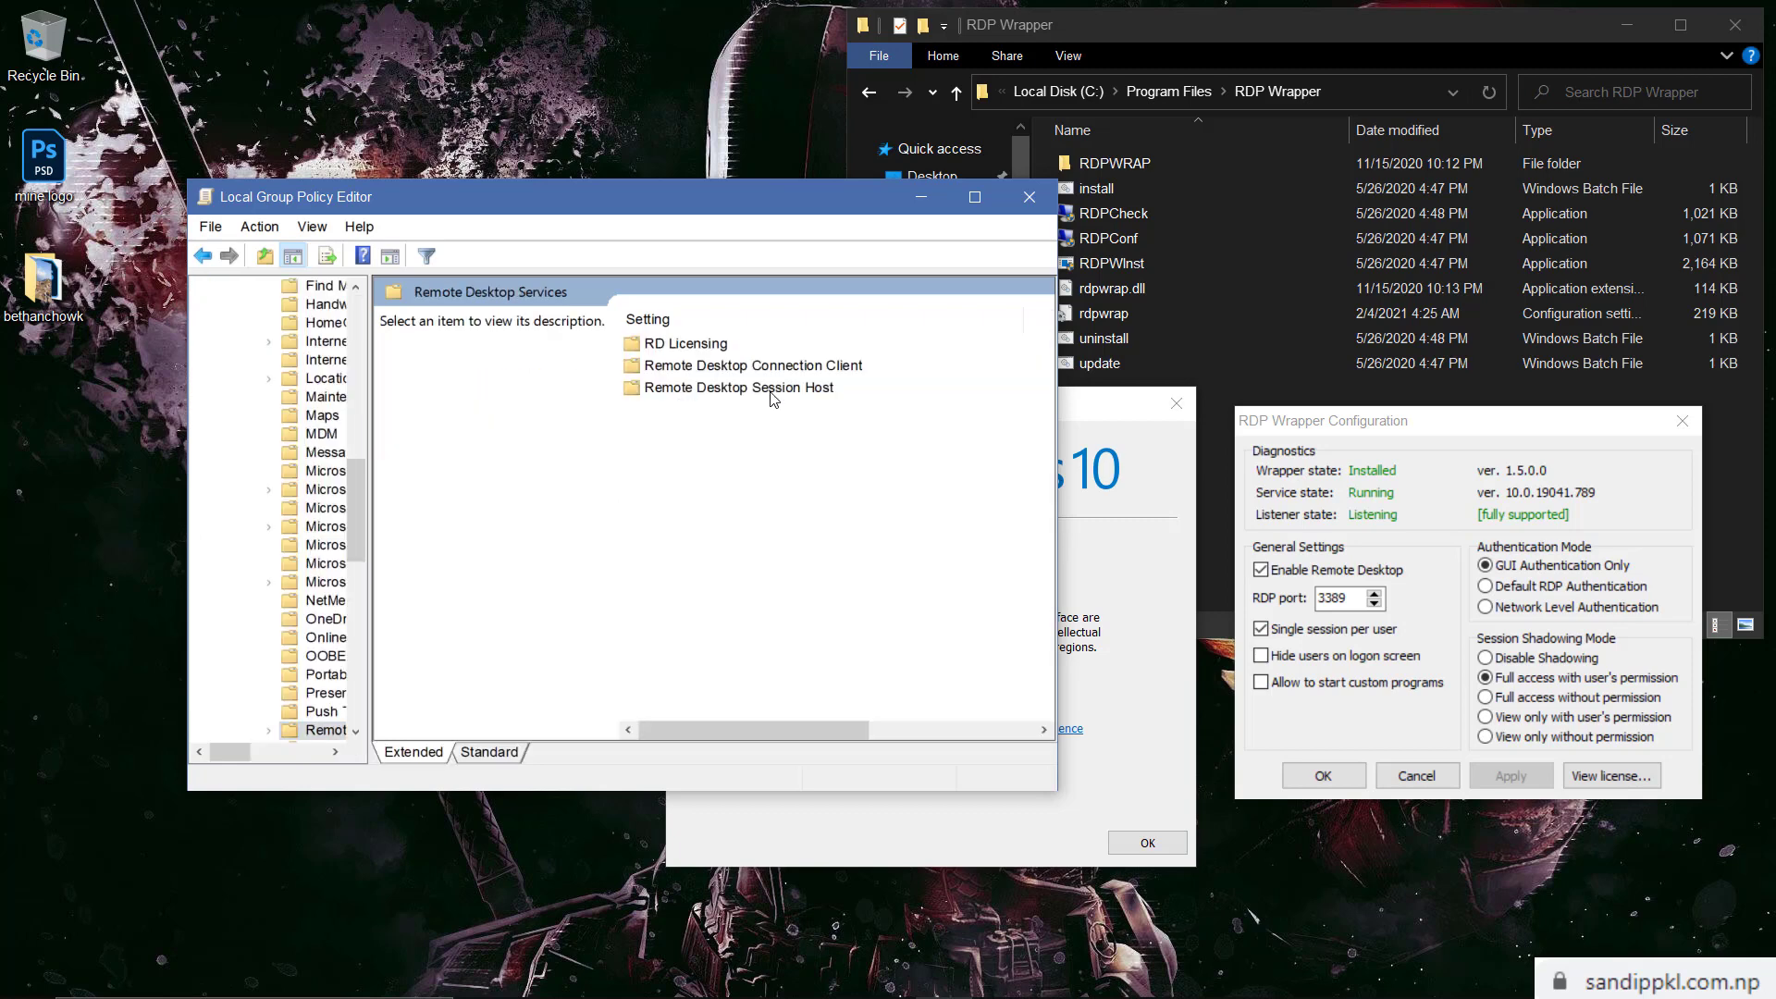
pyautogui.doubleClick(708, 389)
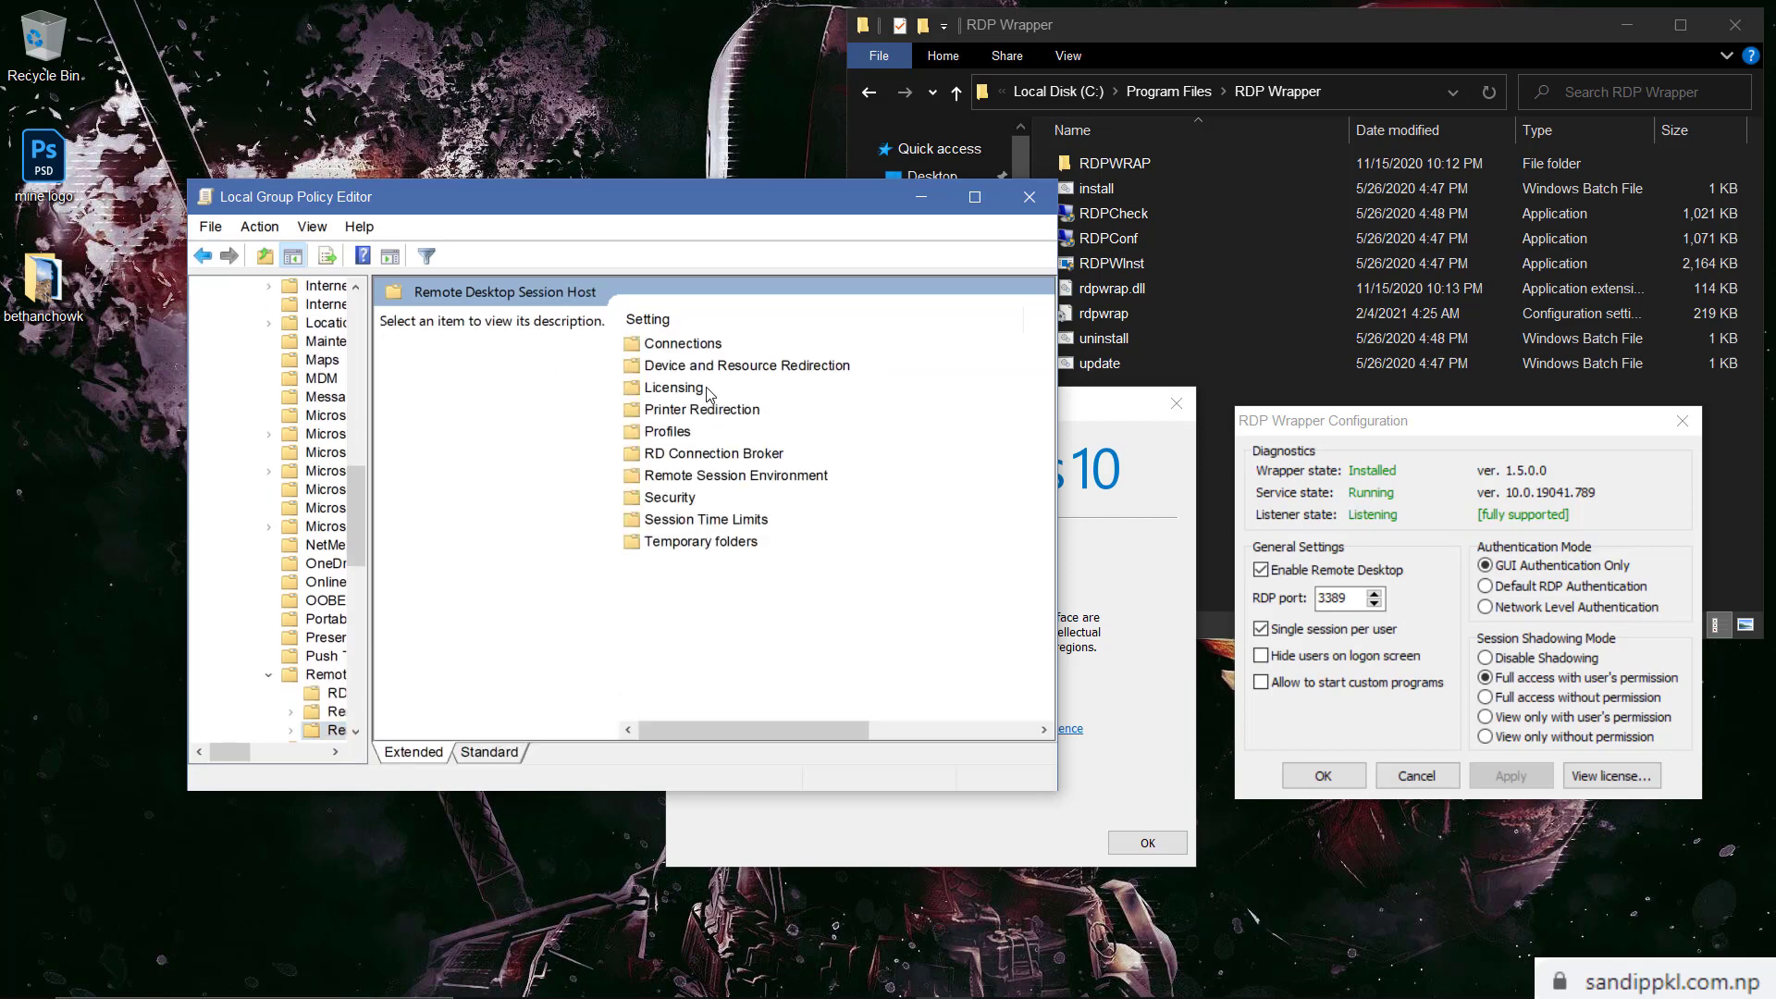
pyautogui.click(683, 344)
pyautogui.doubleClick(684, 344)
pyautogui.click(700, 433)
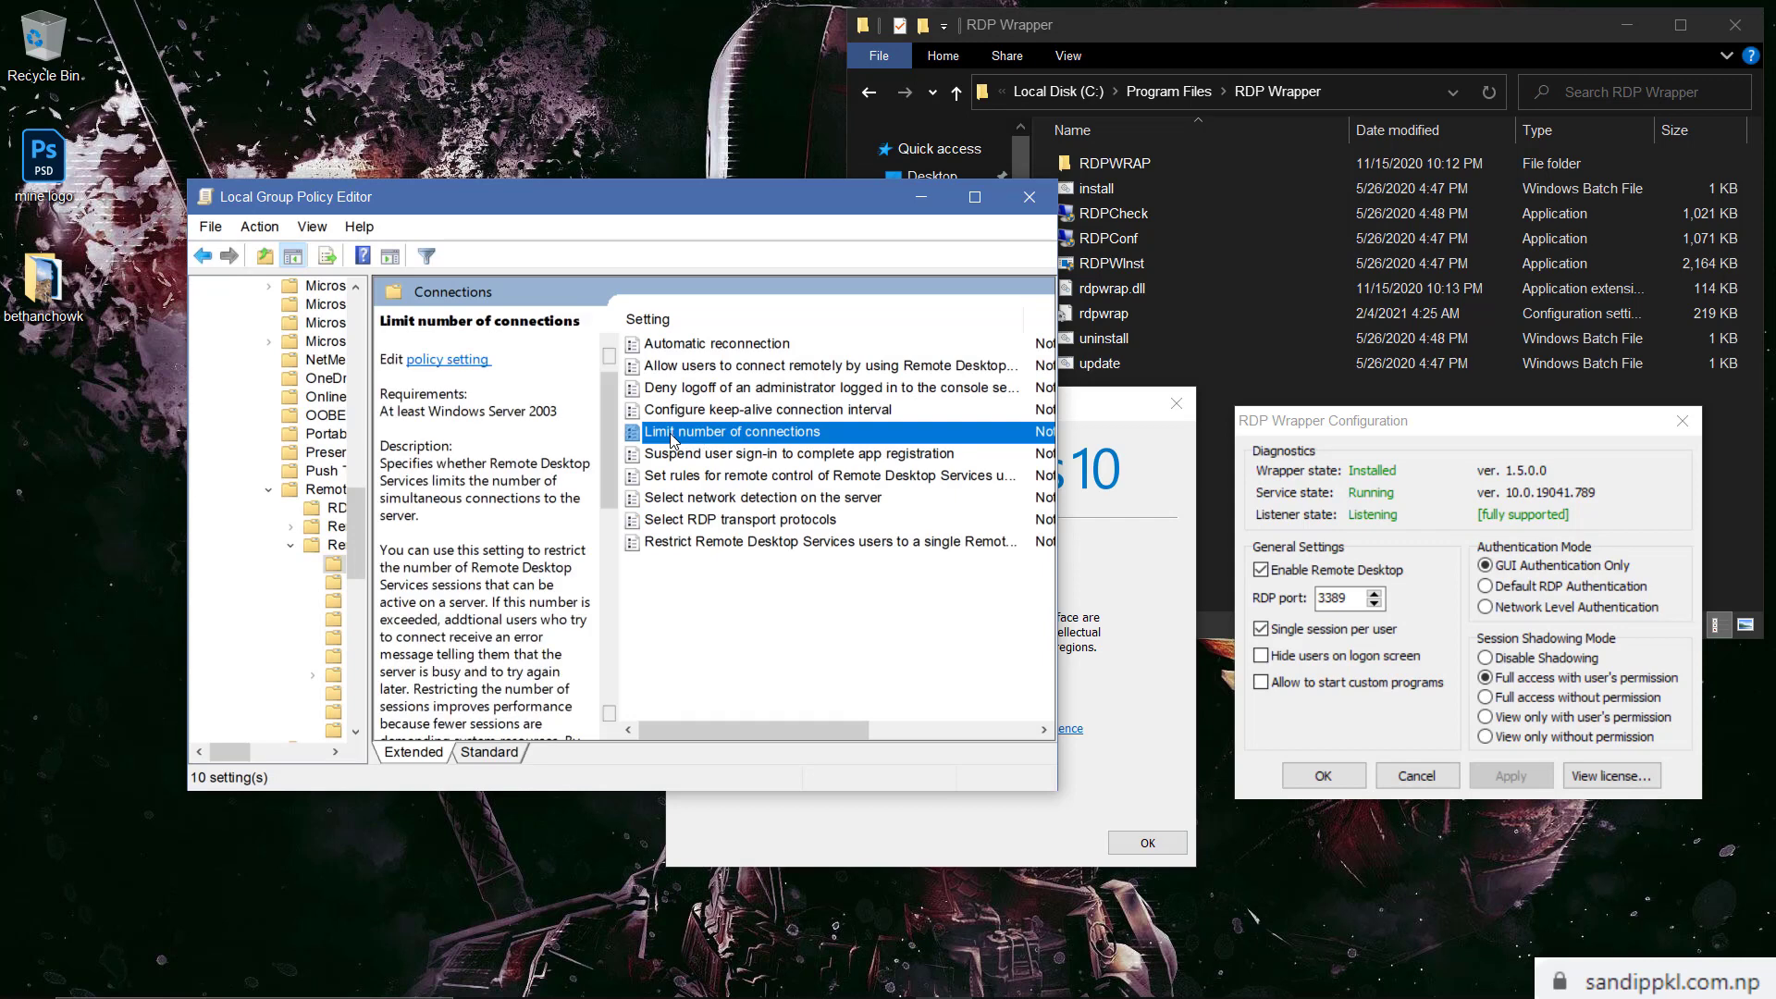
pyautogui.doubleClick(663, 433)
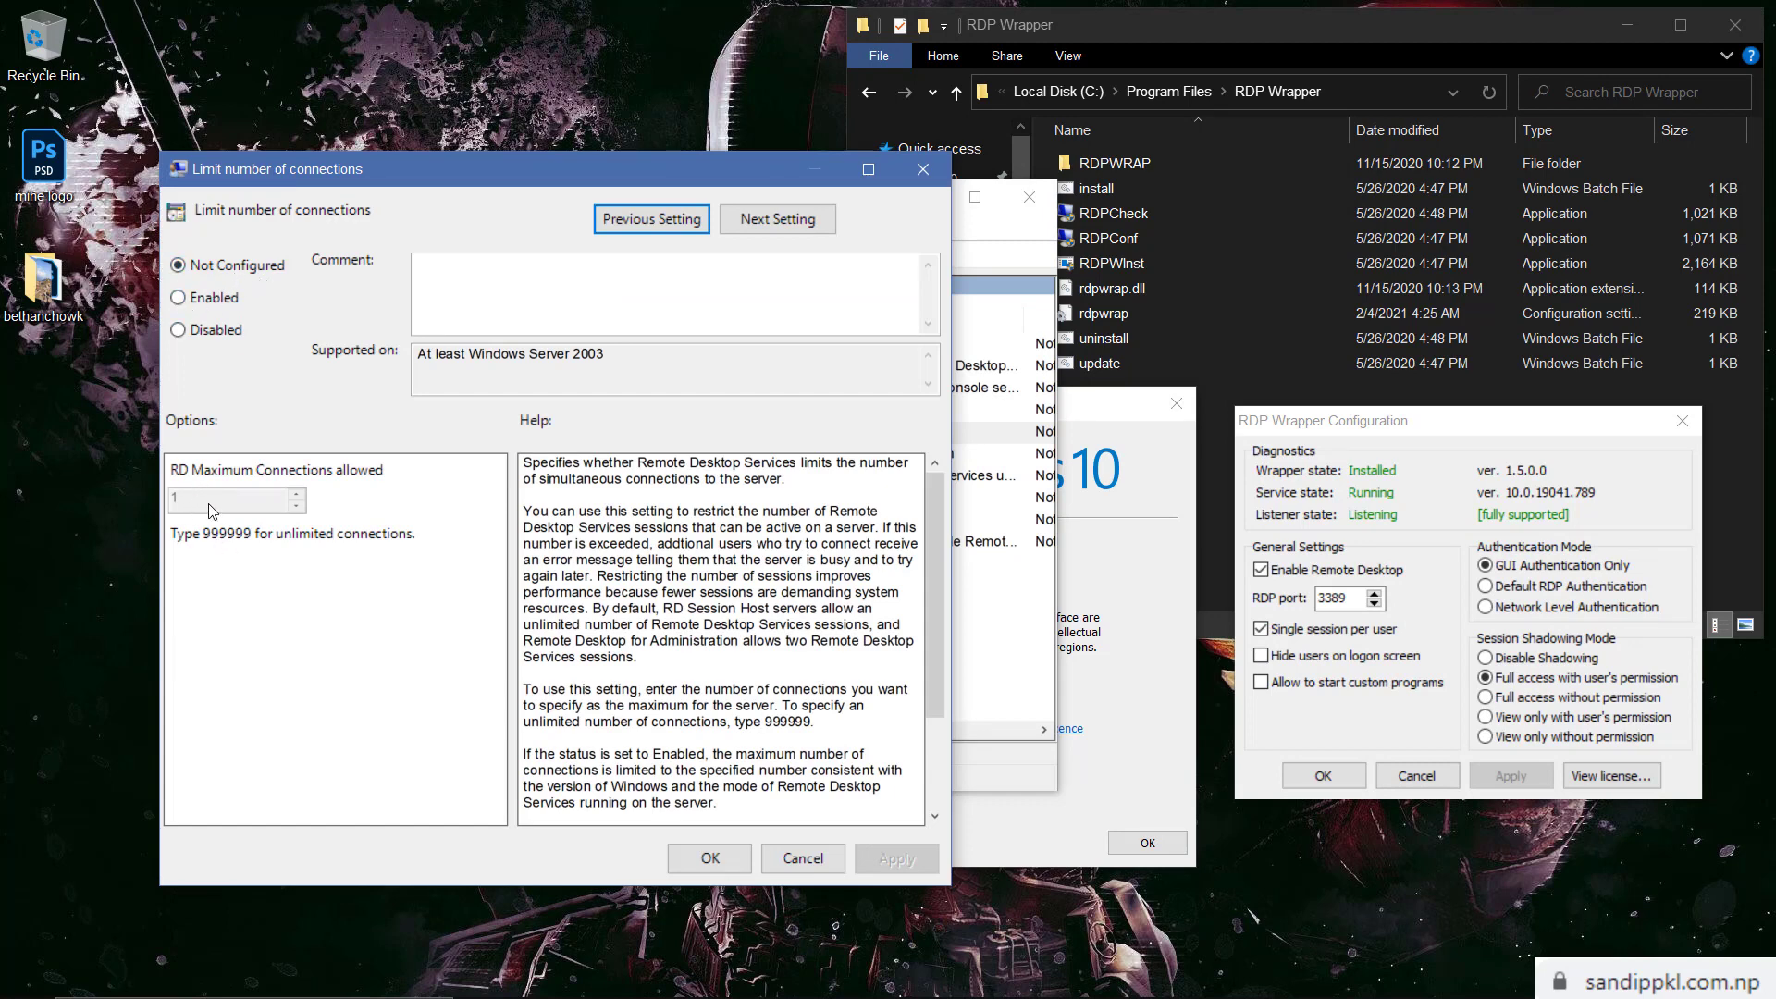
# Enable the connection limit policy, replace the limit of 1 with 999999, then apply and close
pyautogui.click(182, 301)
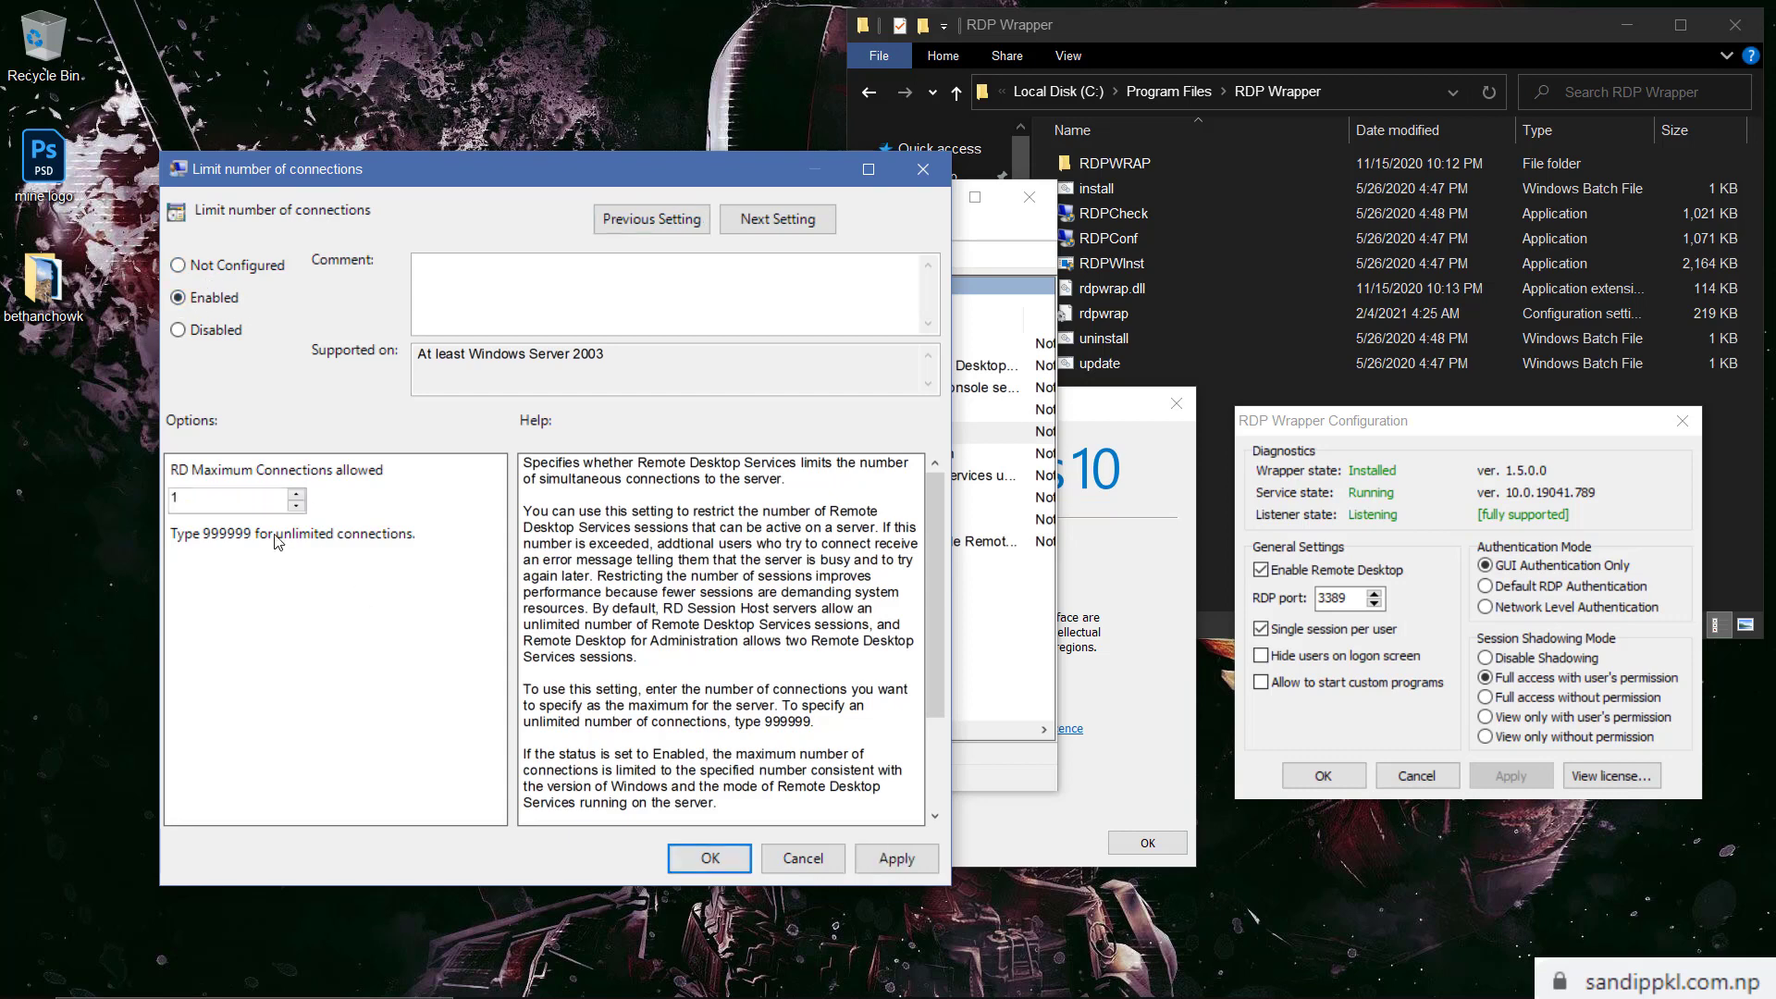
pyautogui.click(193, 500)
pyautogui.press('BackSpace')
pyautogui.write('999999')
pyautogui.click(897, 859)
pyautogui.click(709, 859)
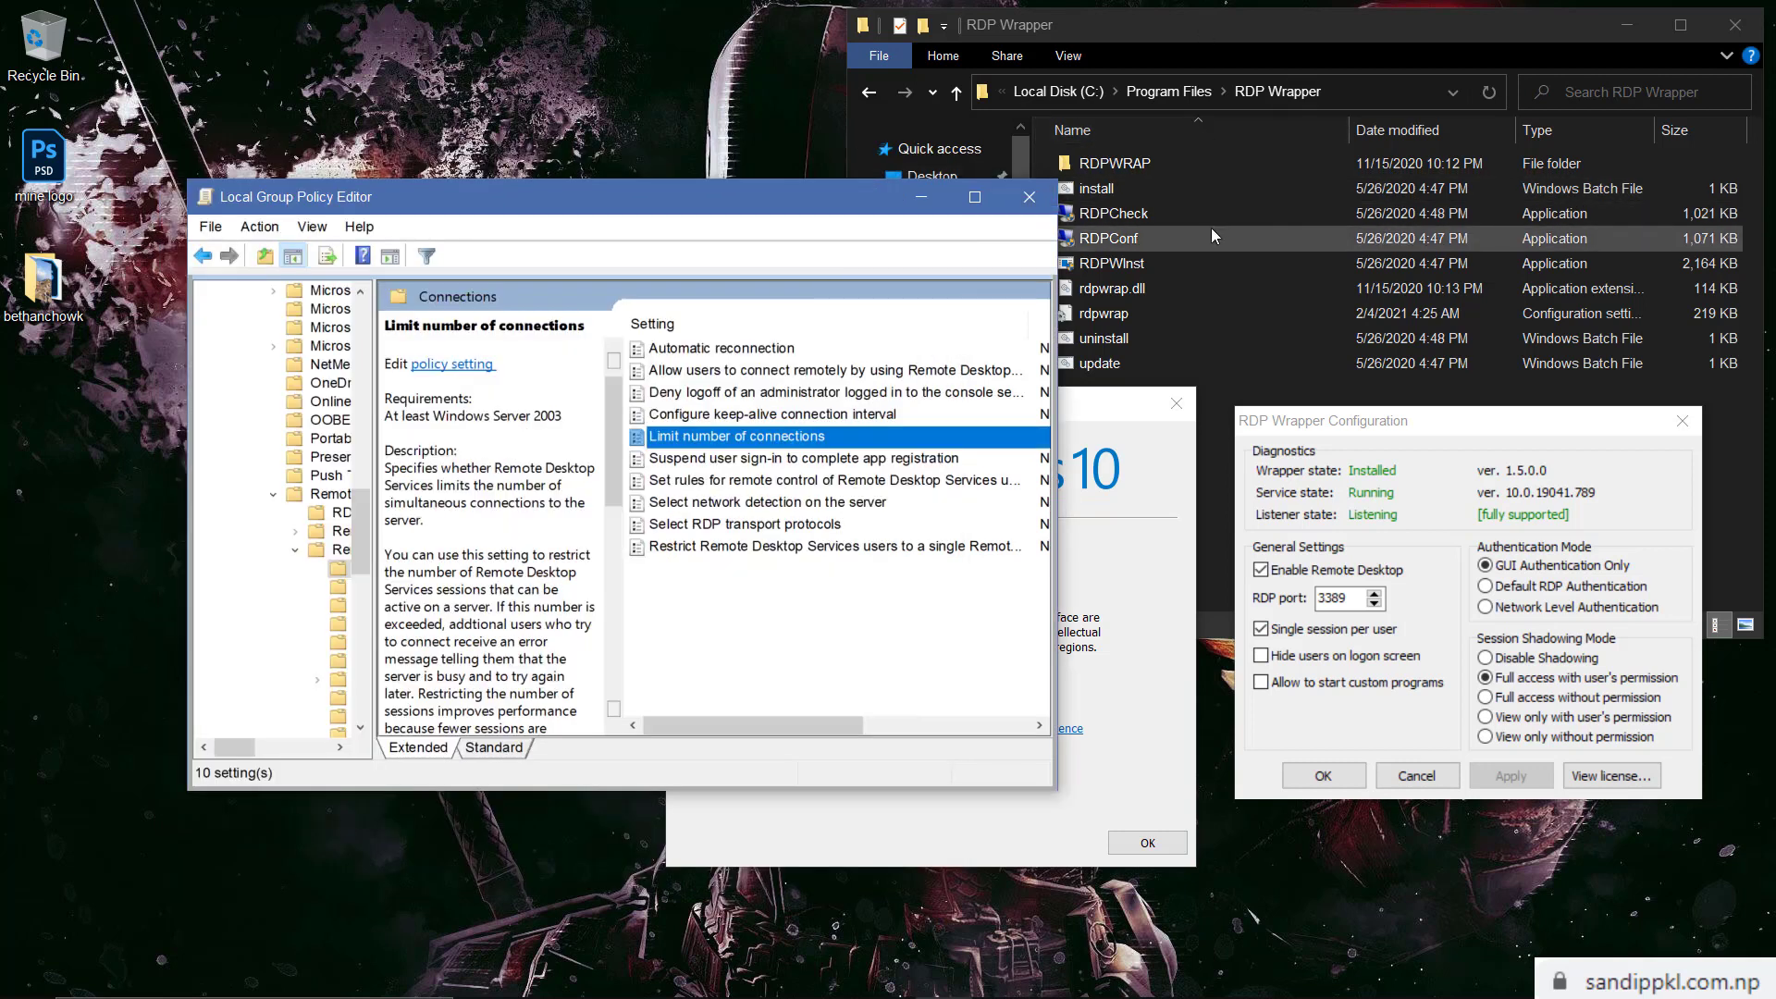
# Launch RDPCheck, sign in as Demo with the account password, and dismiss the connections-in-use error
pyautogui.click(1162, 211)
pyautogui.doubleClick(1162, 209)
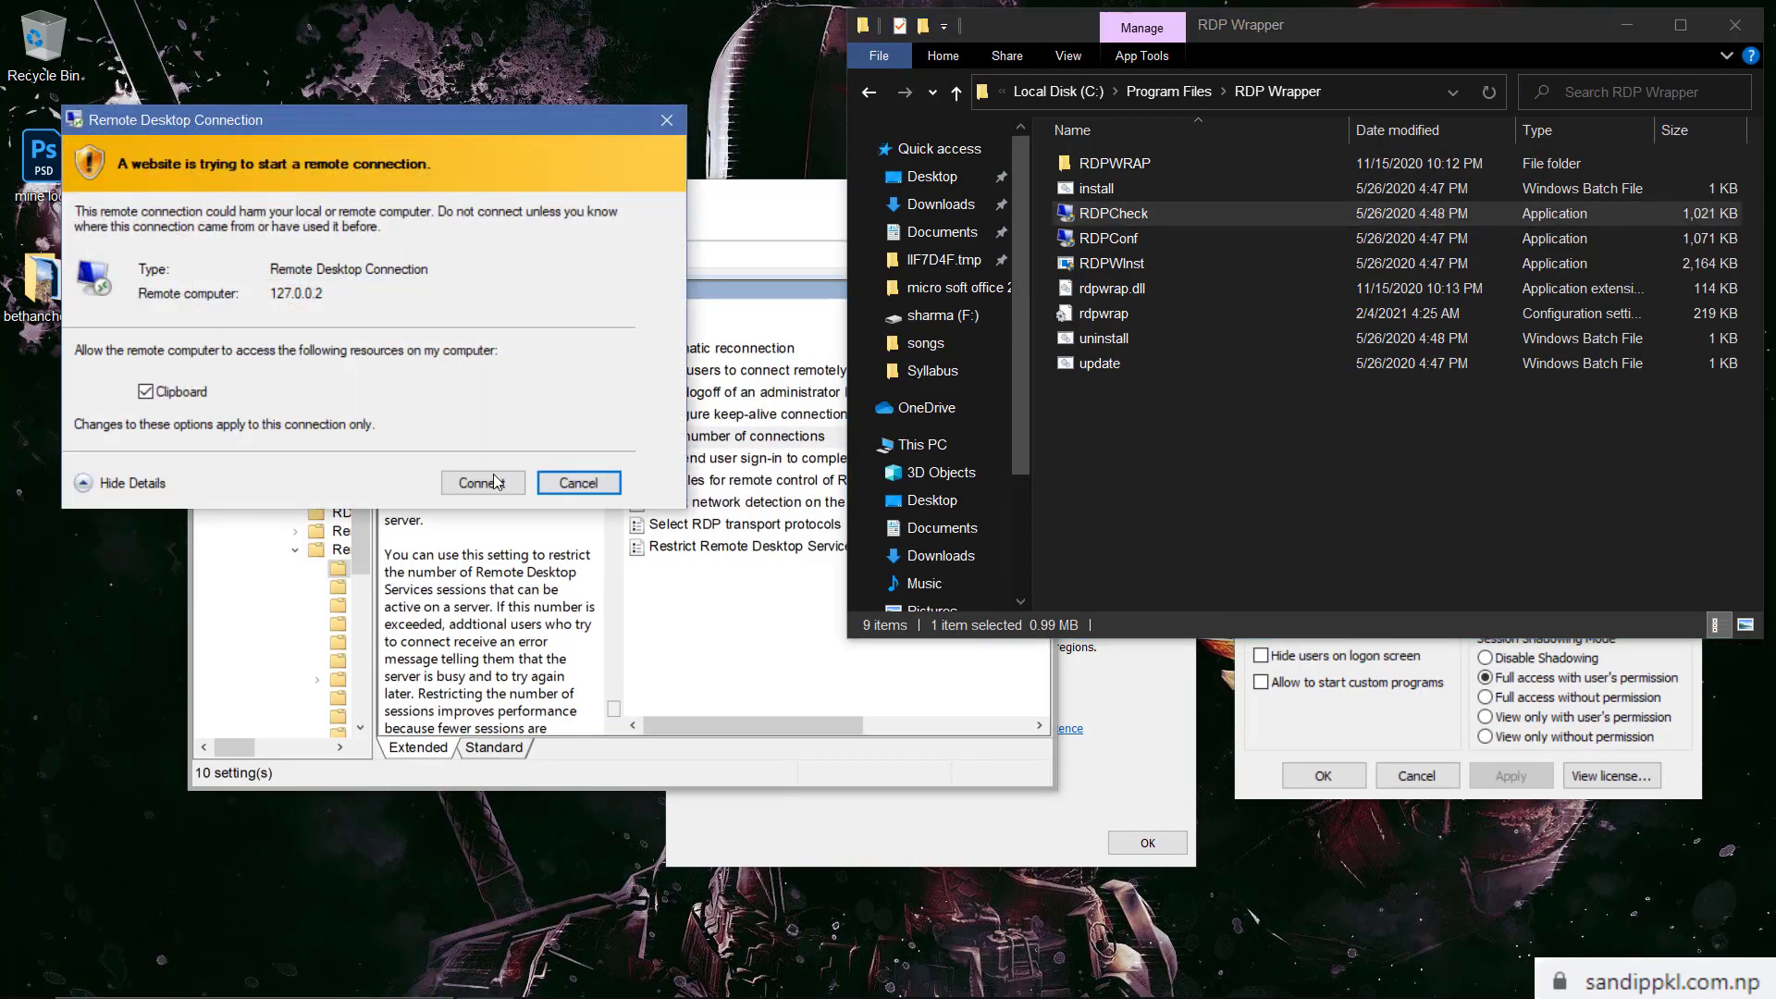
pyautogui.click(492, 483)
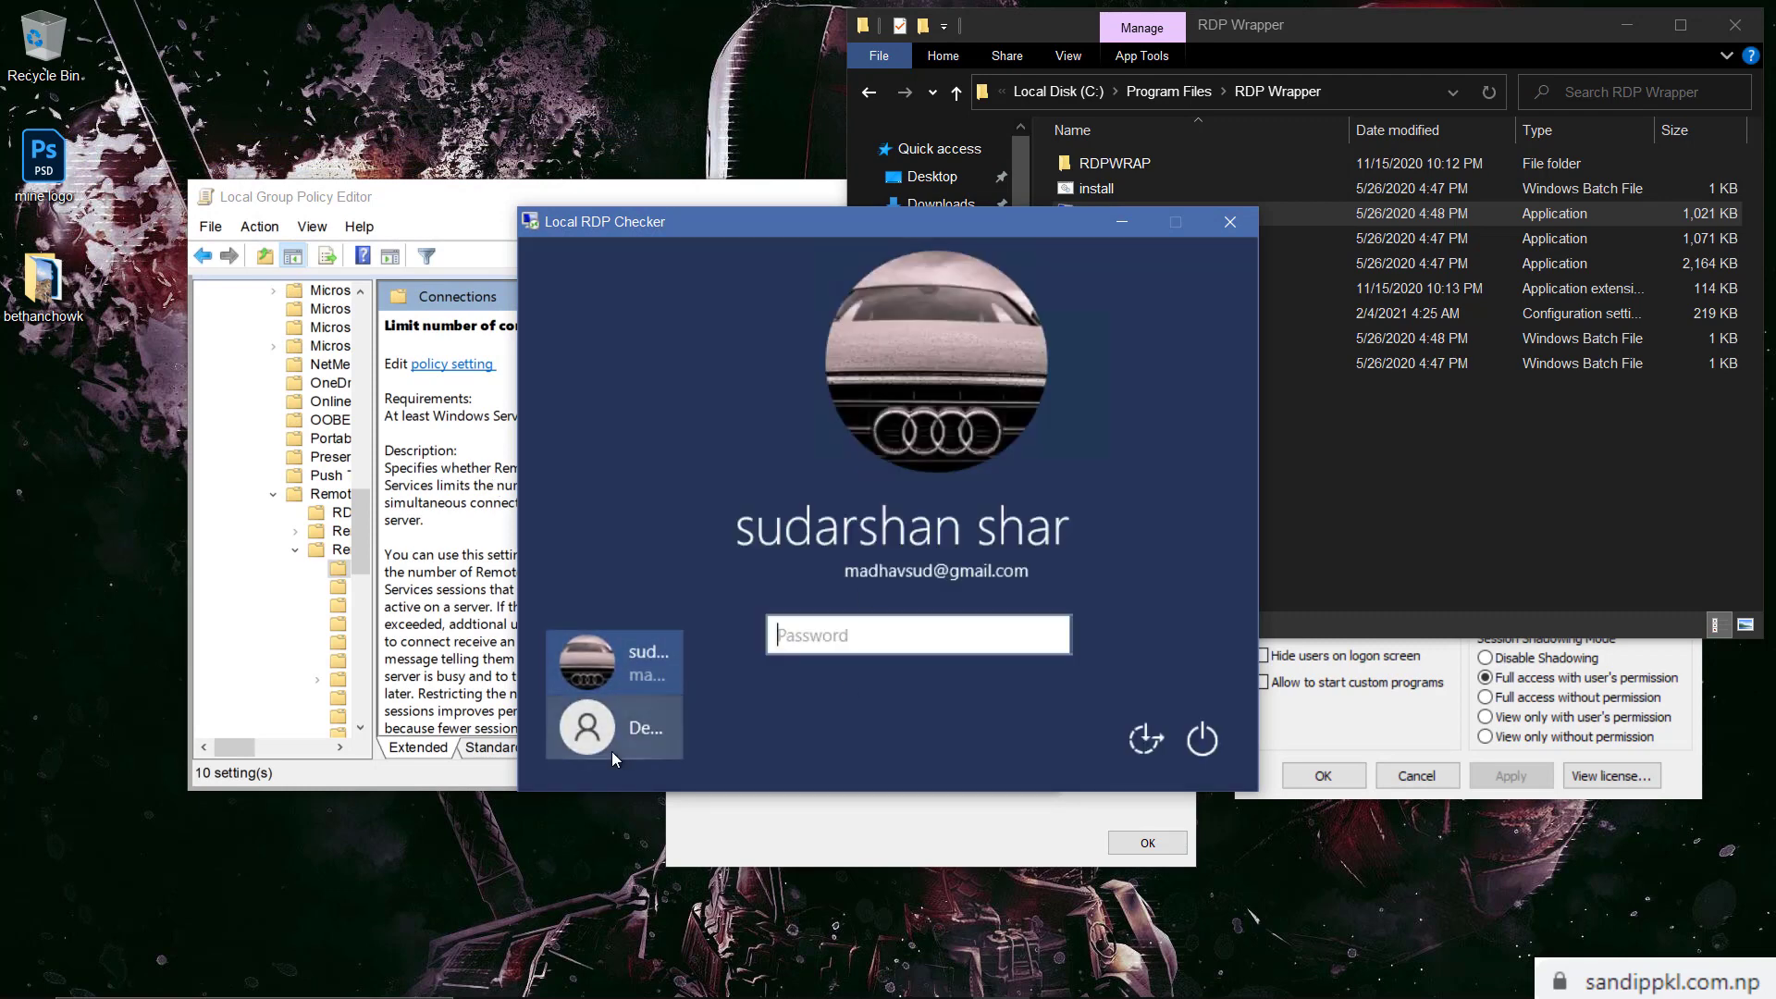
pyautogui.click(613, 740)
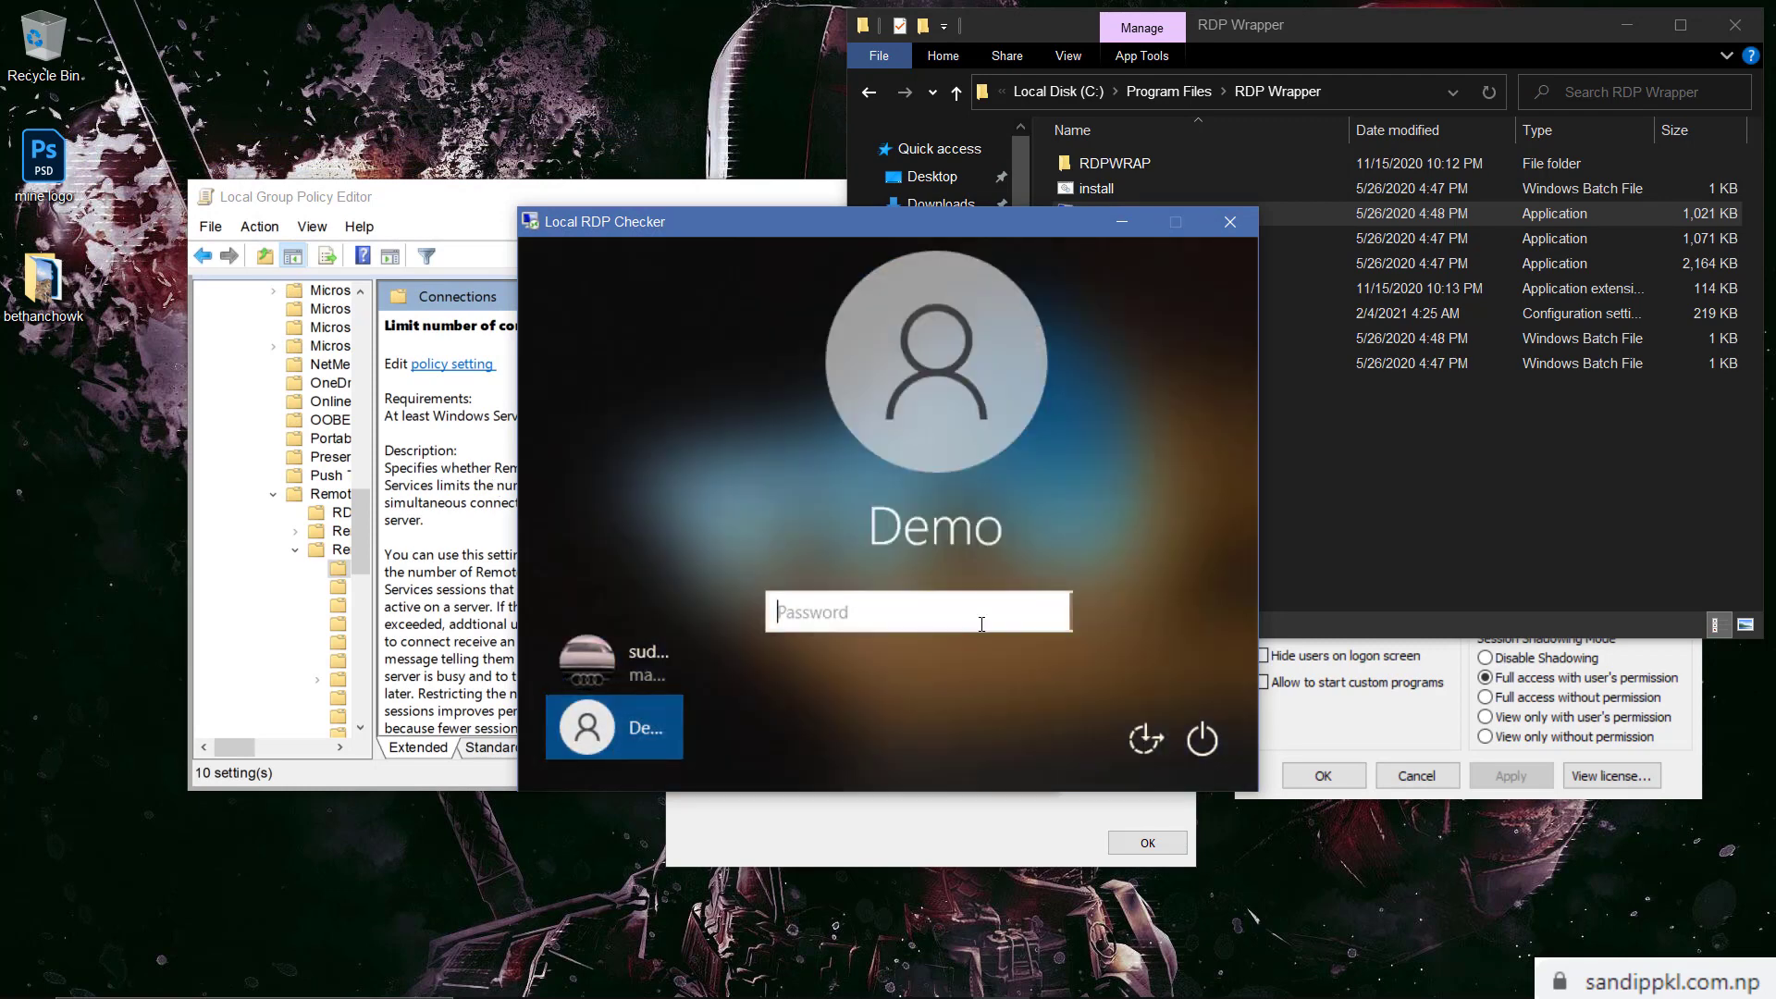
pyautogui.write('demo')
pyautogui.press('Return')
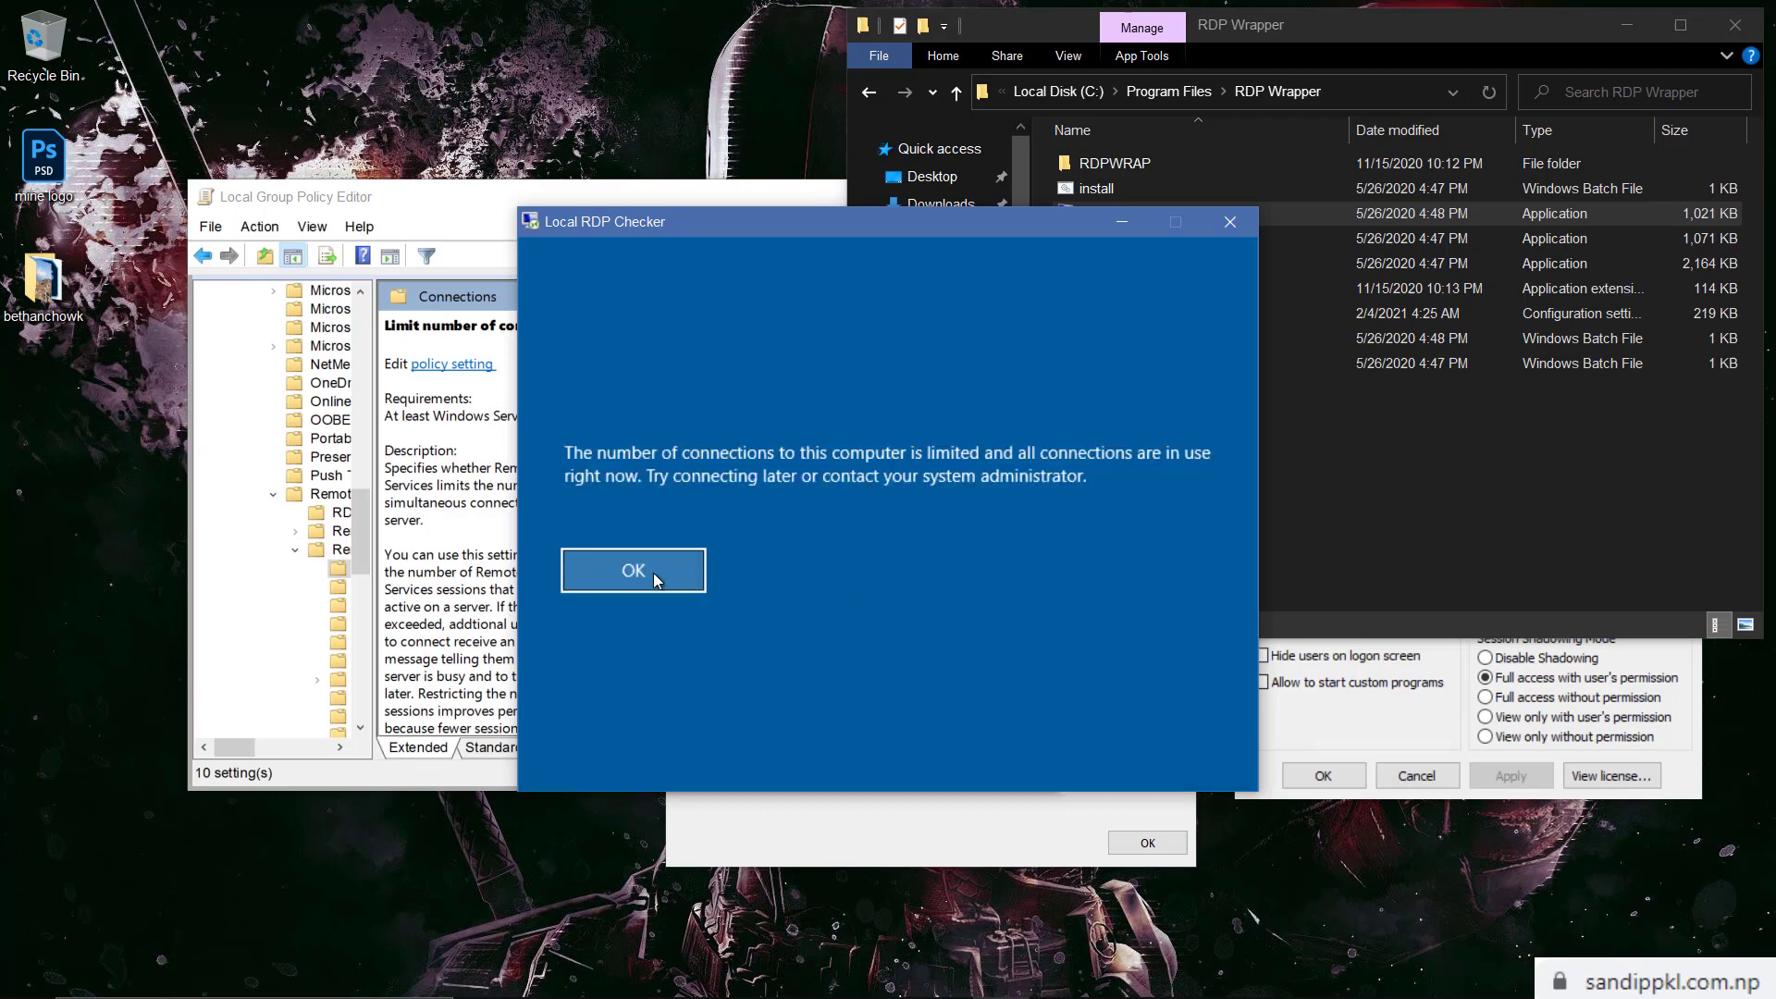
pyautogui.click(653, 574)
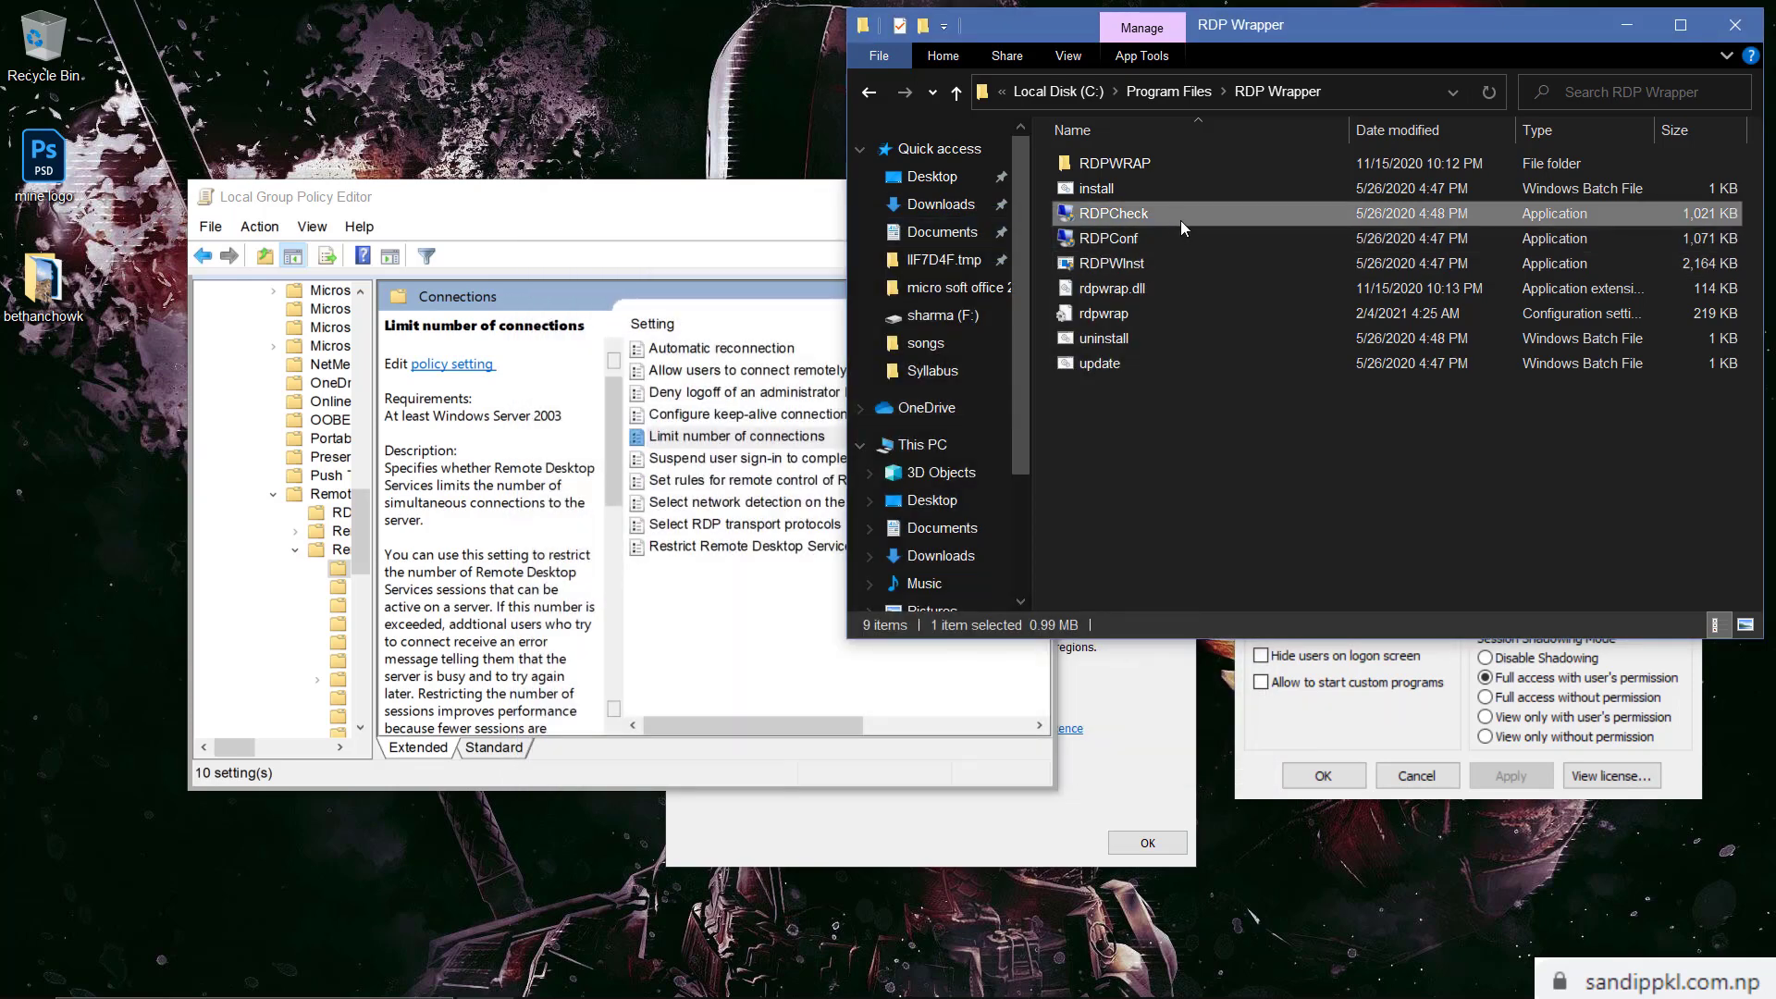
# Recheck the connection limit policy, then browse to Program Files > RDP Wrapper and select RDPConf
pyautogui.doubleClick(737, 435)
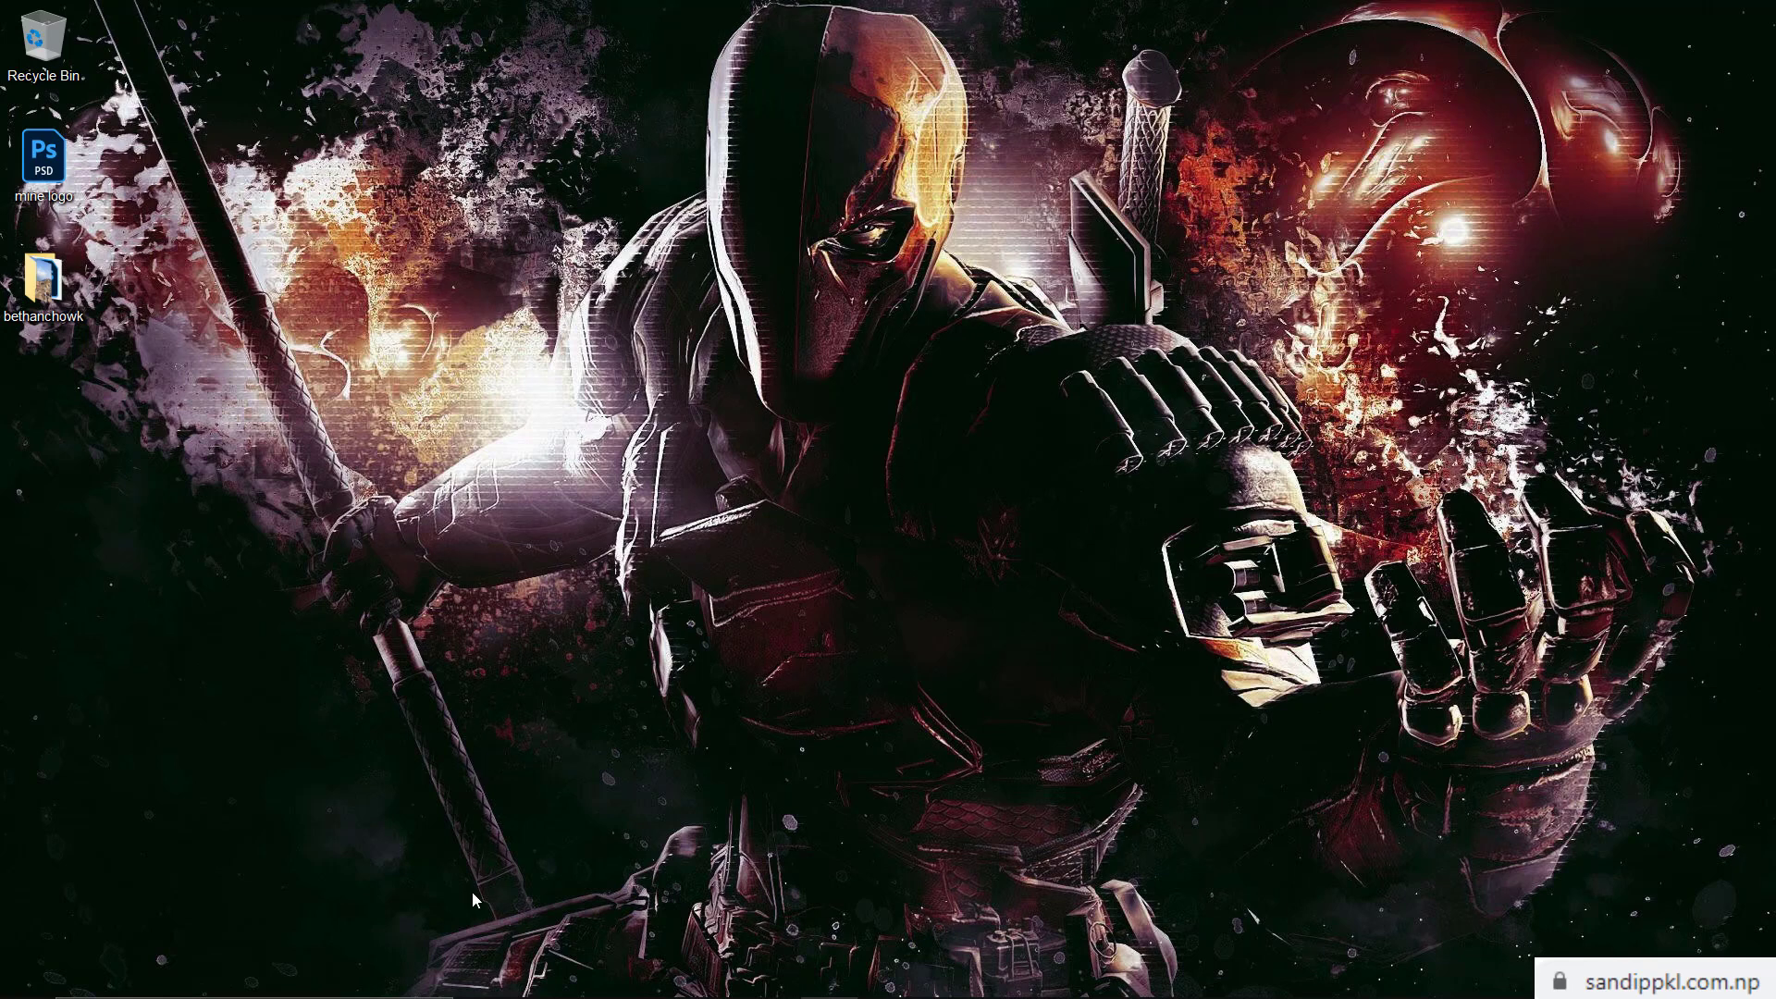
pyautogui.moveTo(424, 993)
pyautogui.click(500, 988)
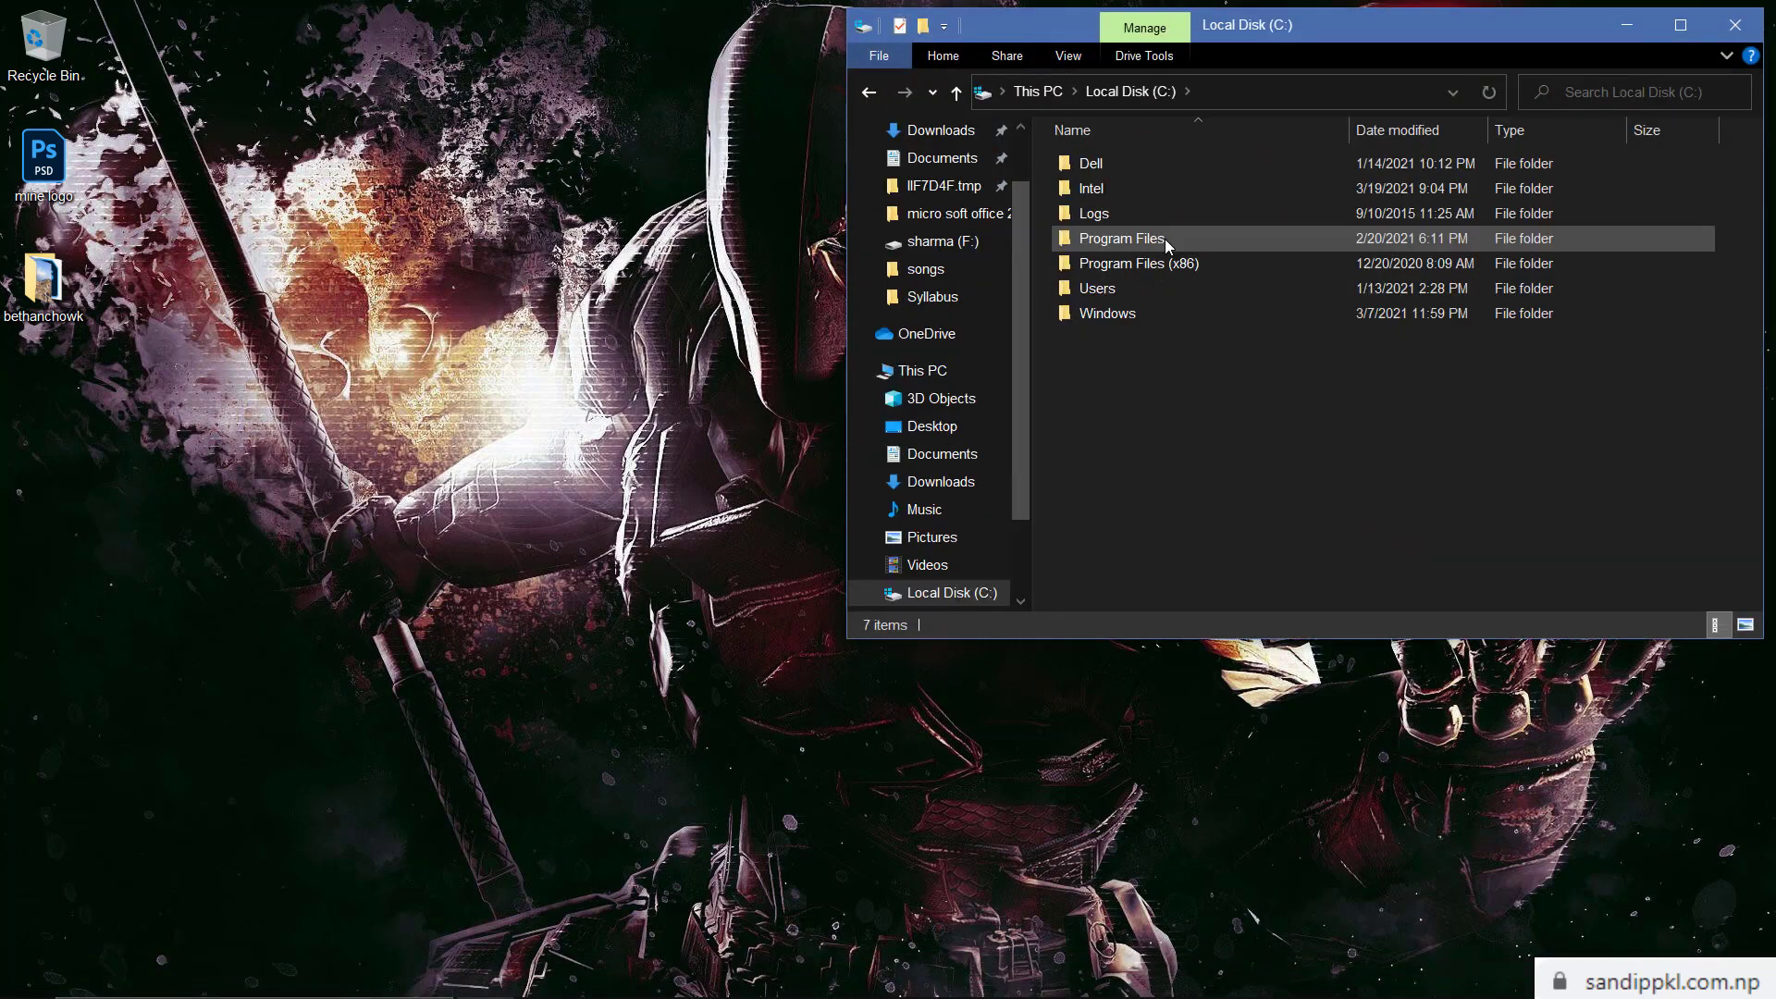
pyautogui.doubleClick(1164, 239)
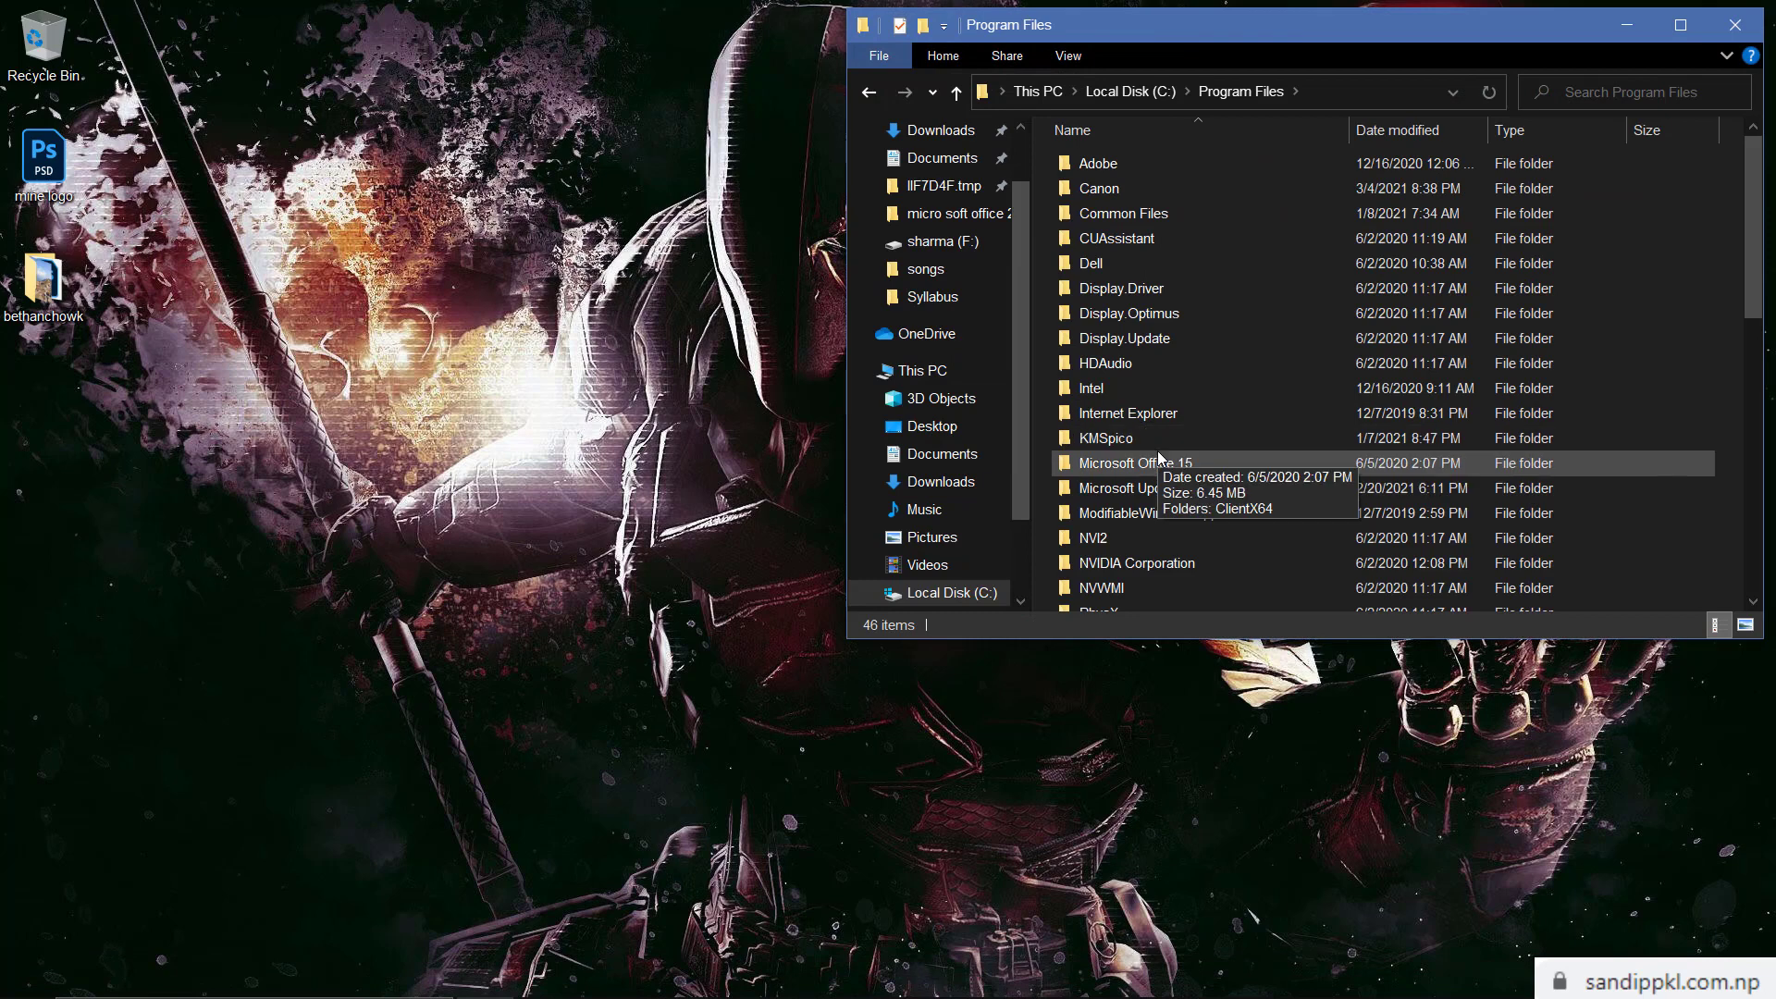
pyautogui.scroll(-4, 1114, 557)
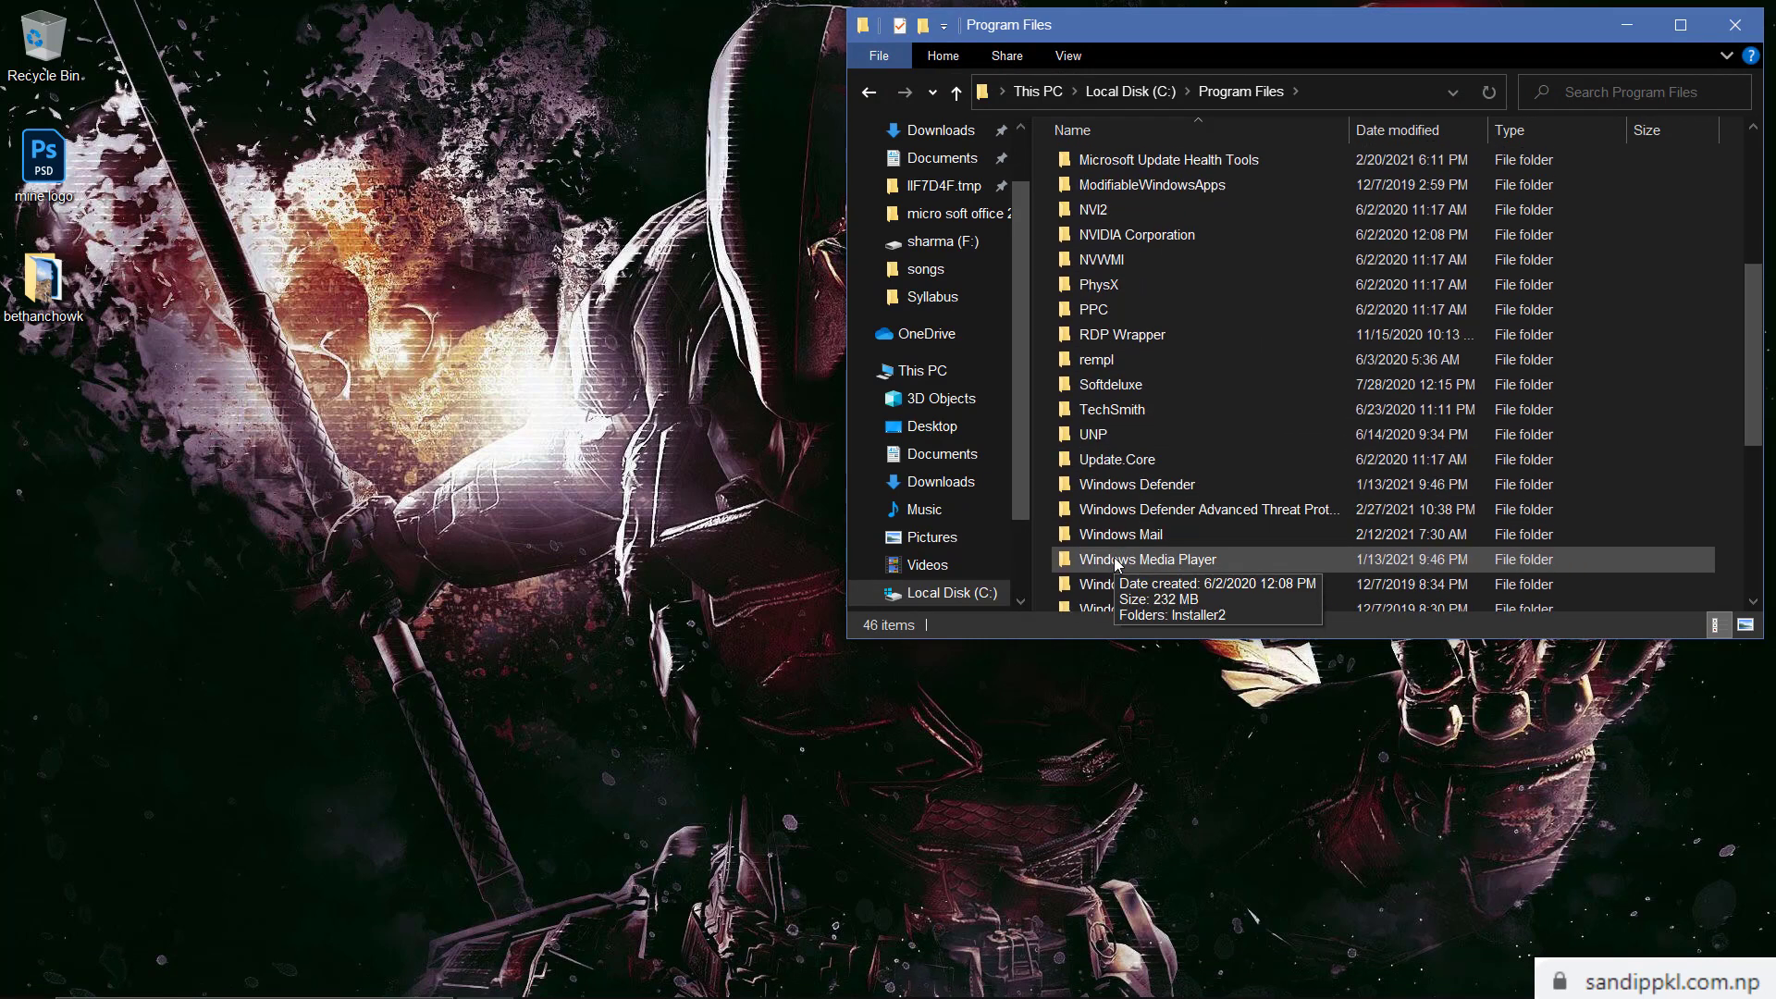
pyautogui.doubleClick(1161, 333)
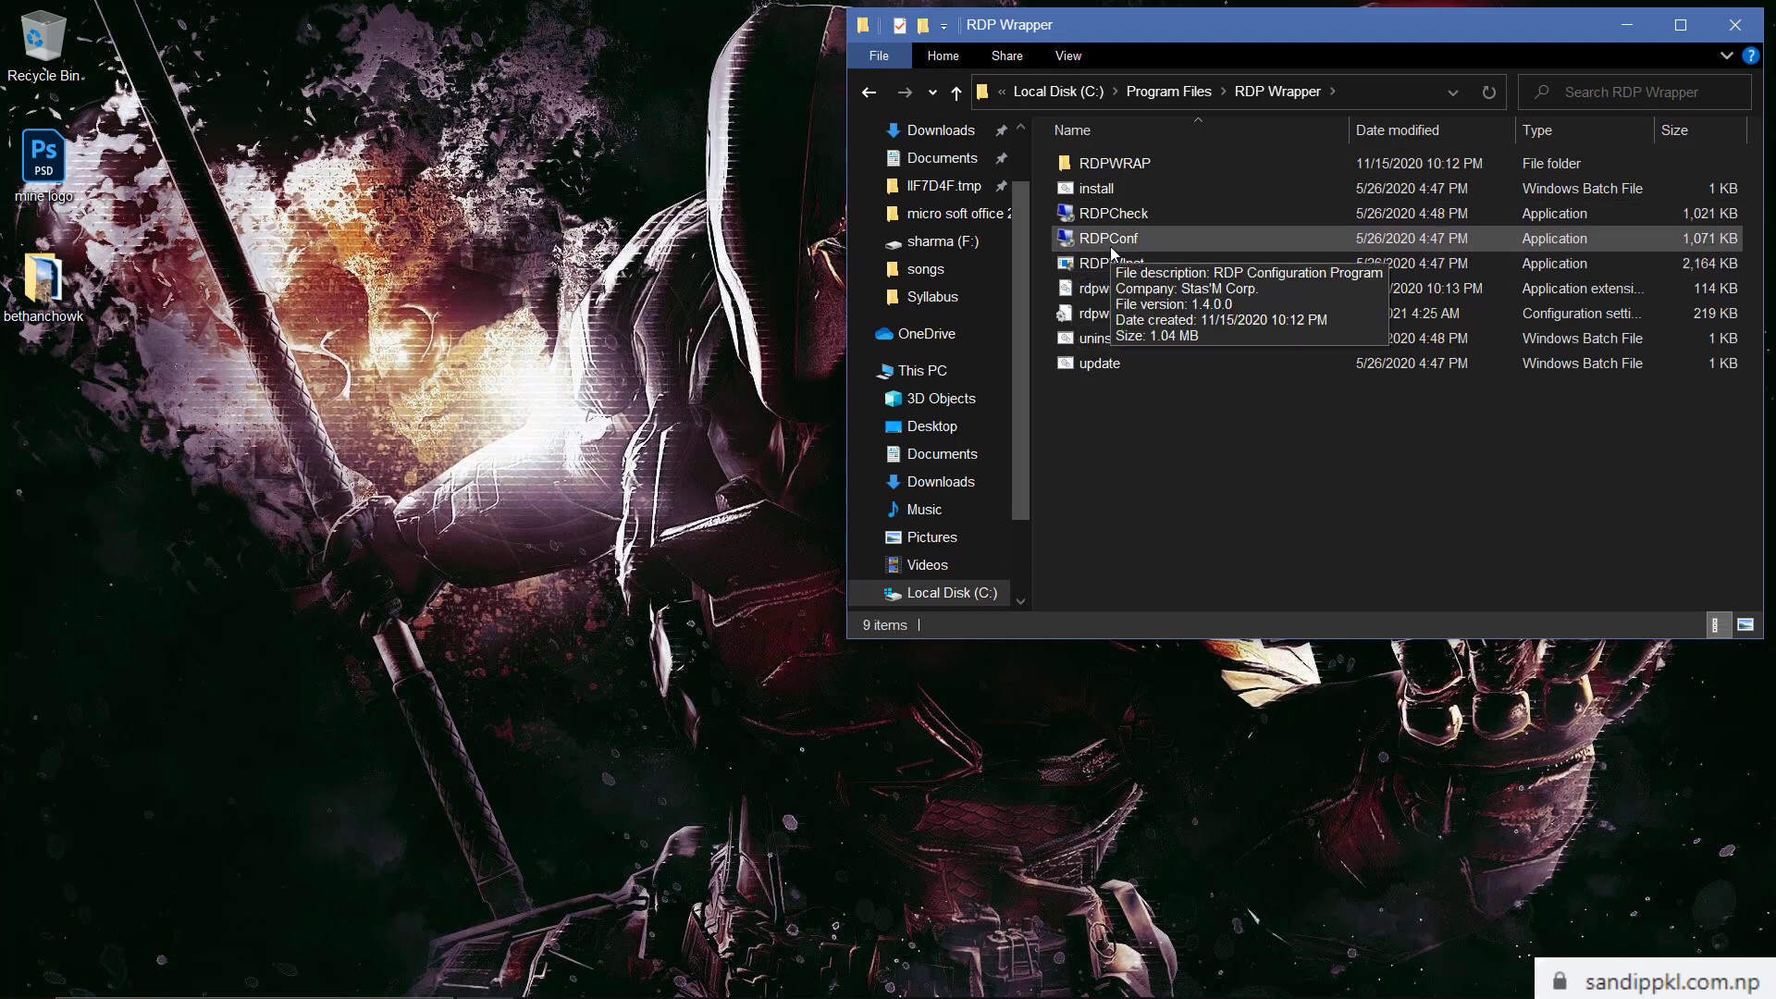
pyautogui.click(1111, 242)
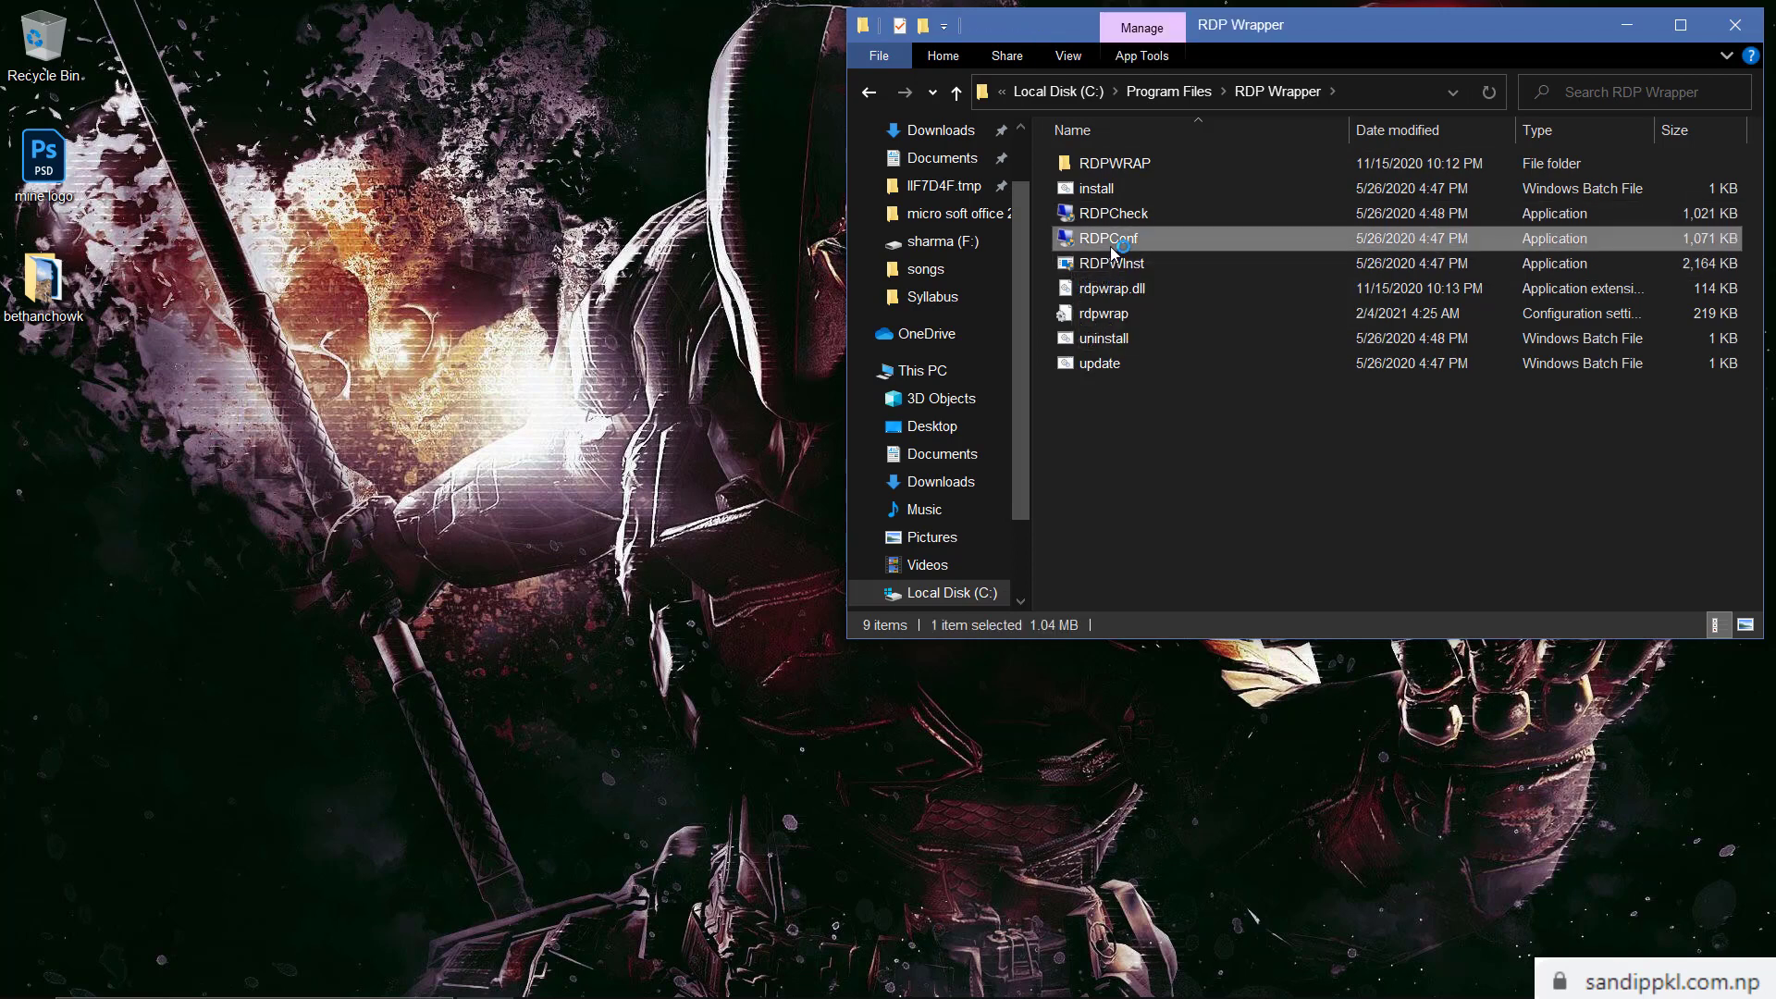
# Check RDP Wrapper status in RDPConf, then sign in through RDPCheck as Demo with its password
pyautogui.doubleClick(1113, 243)
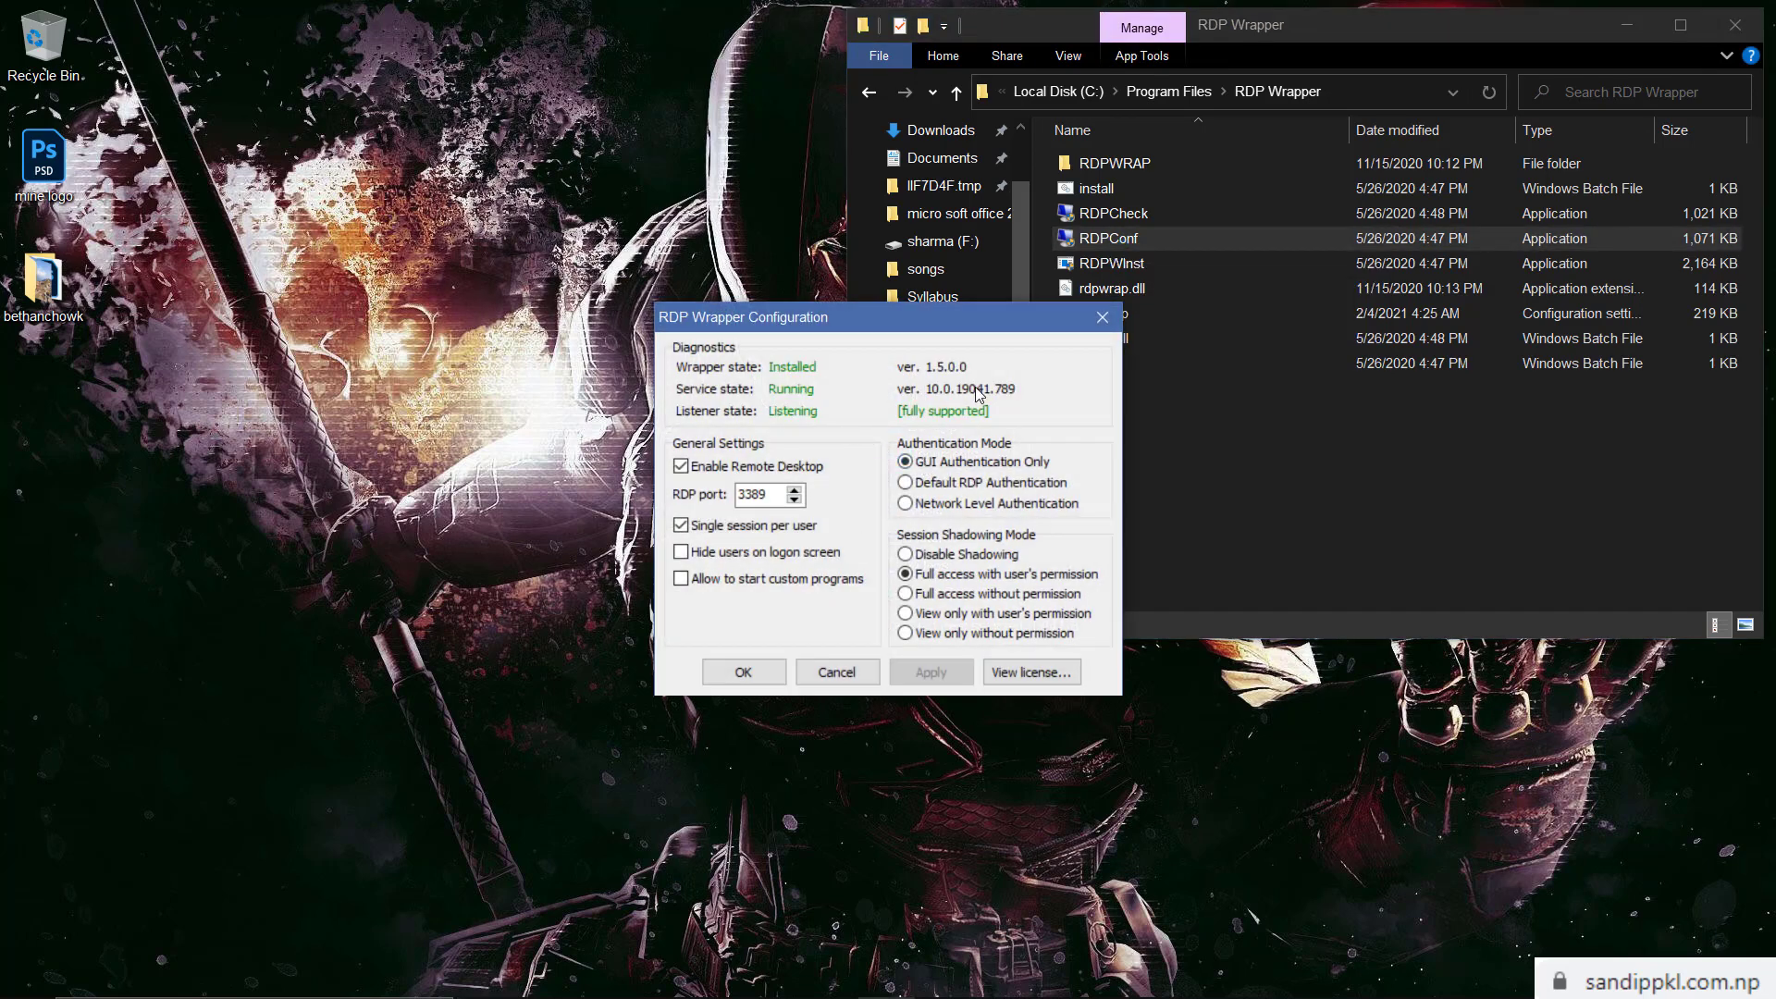
pyautogui.click(1141, 216)
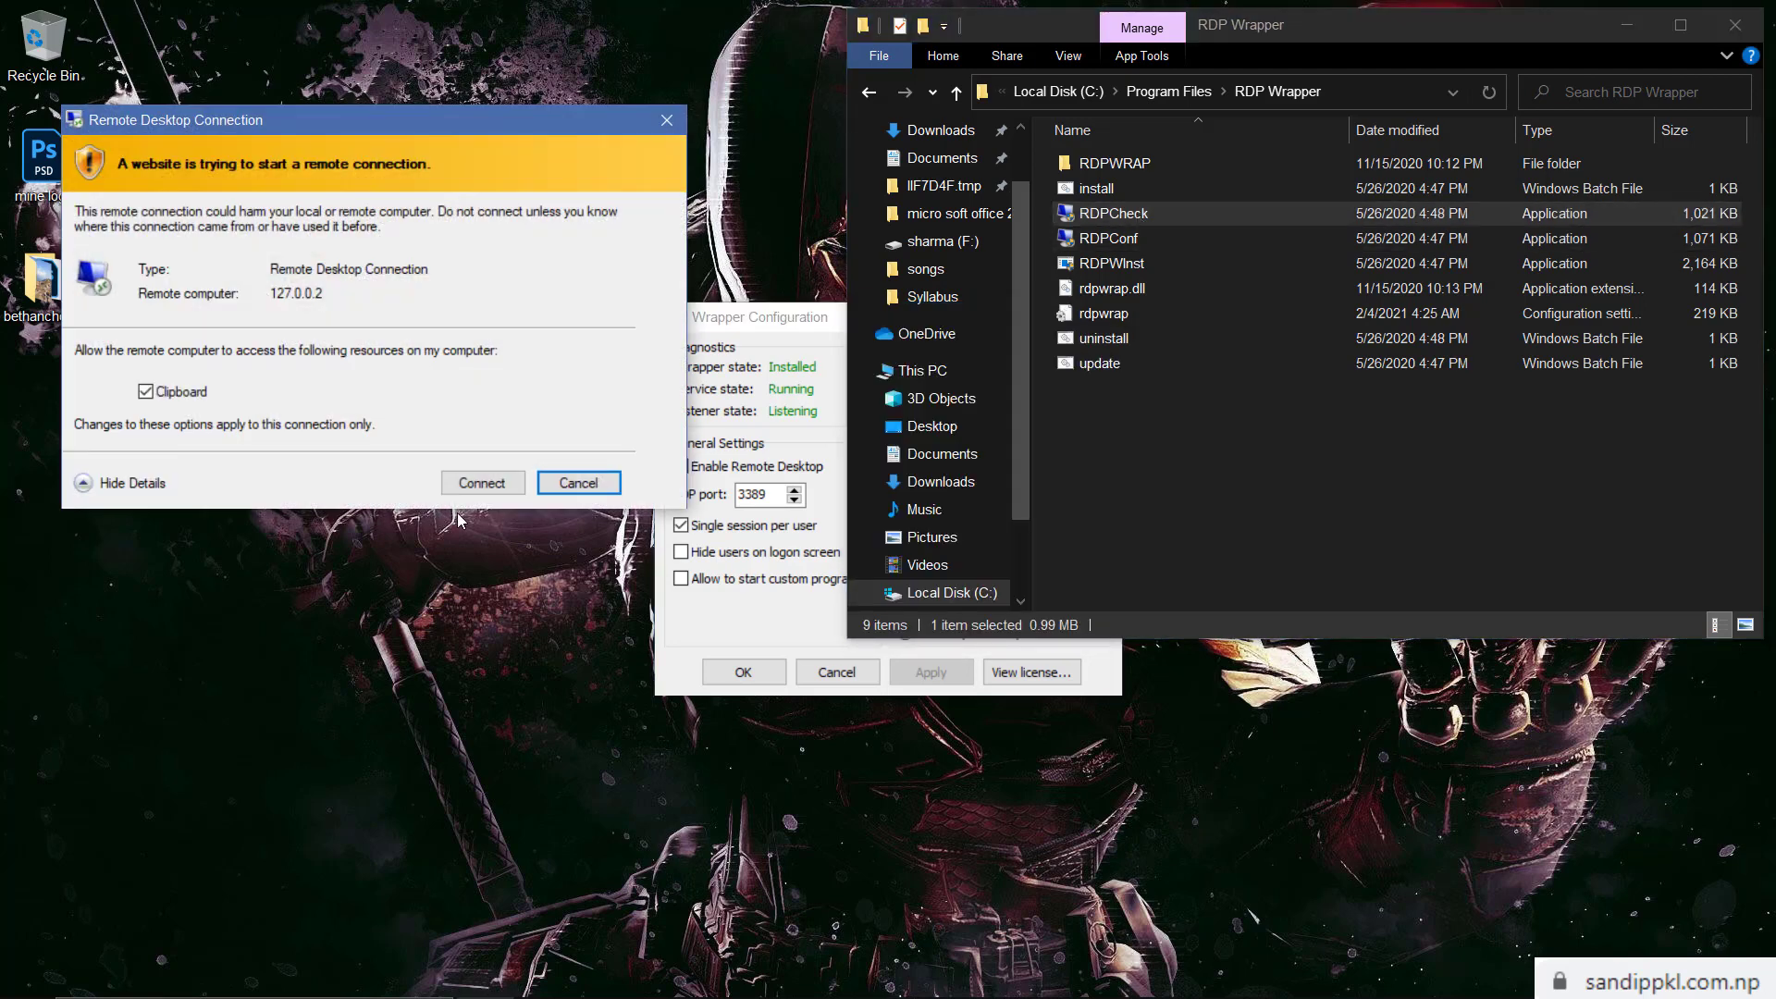
pyautogui.click(491, 481)
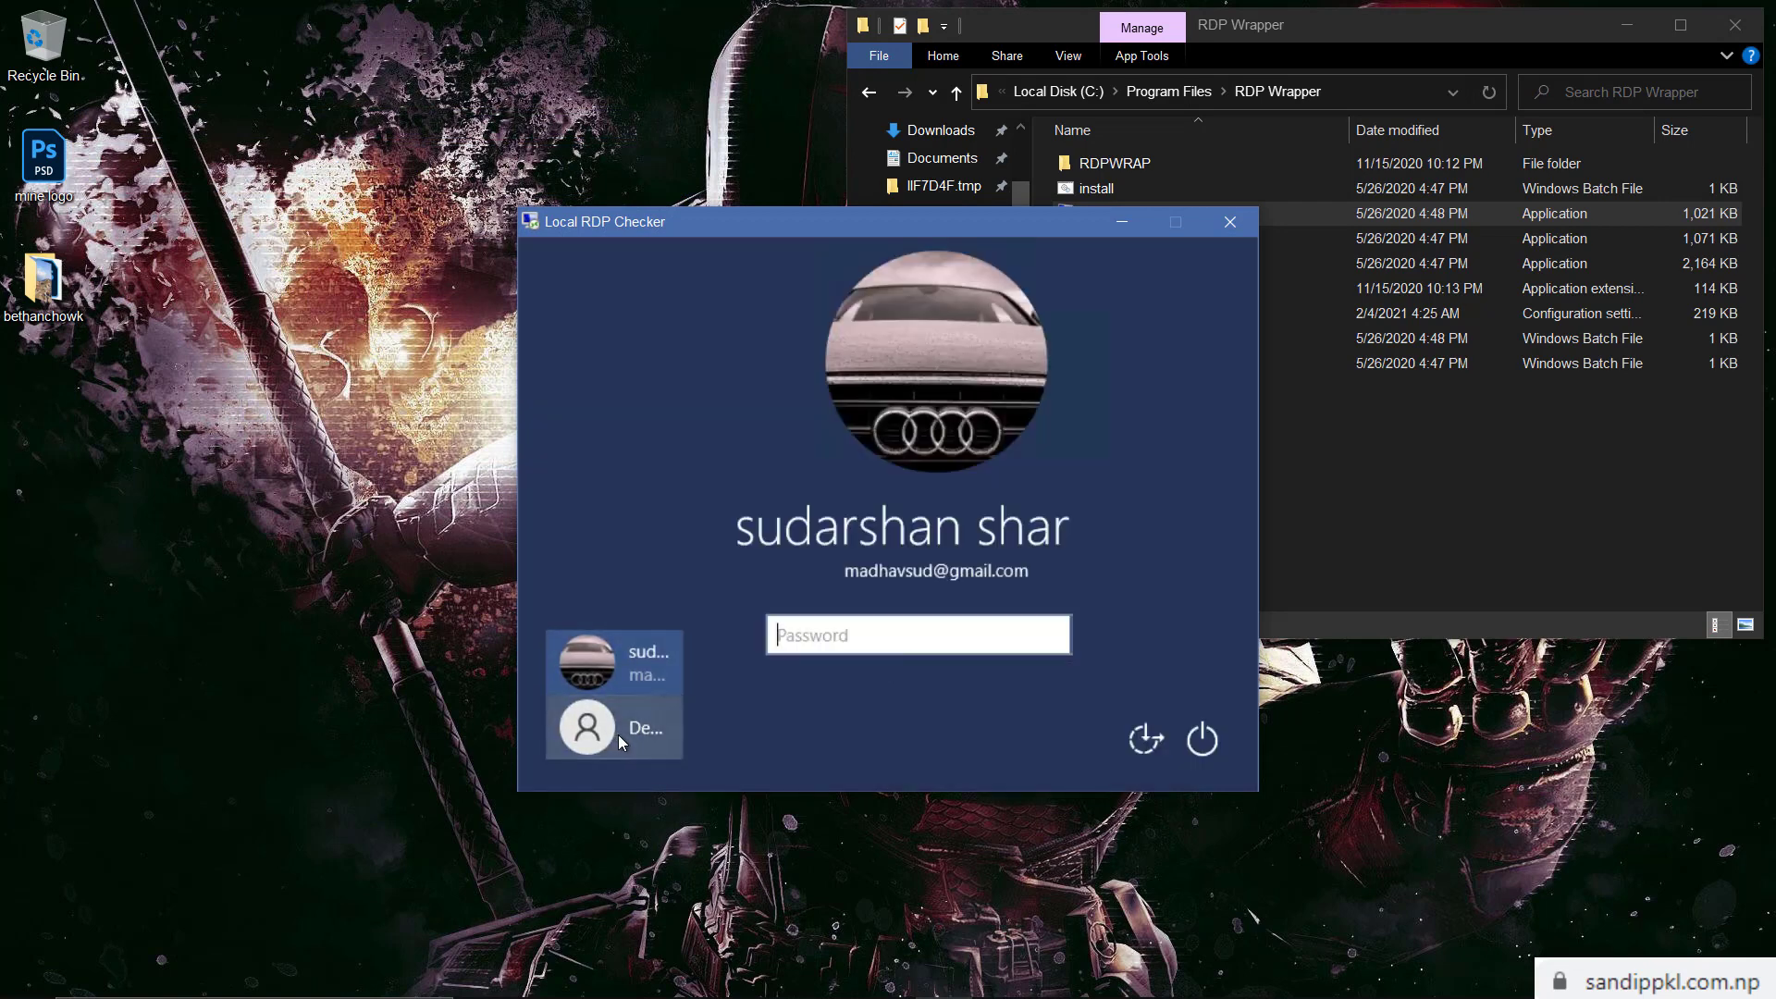
pyautogui.click(618, 734)
pyautogui.write('12')
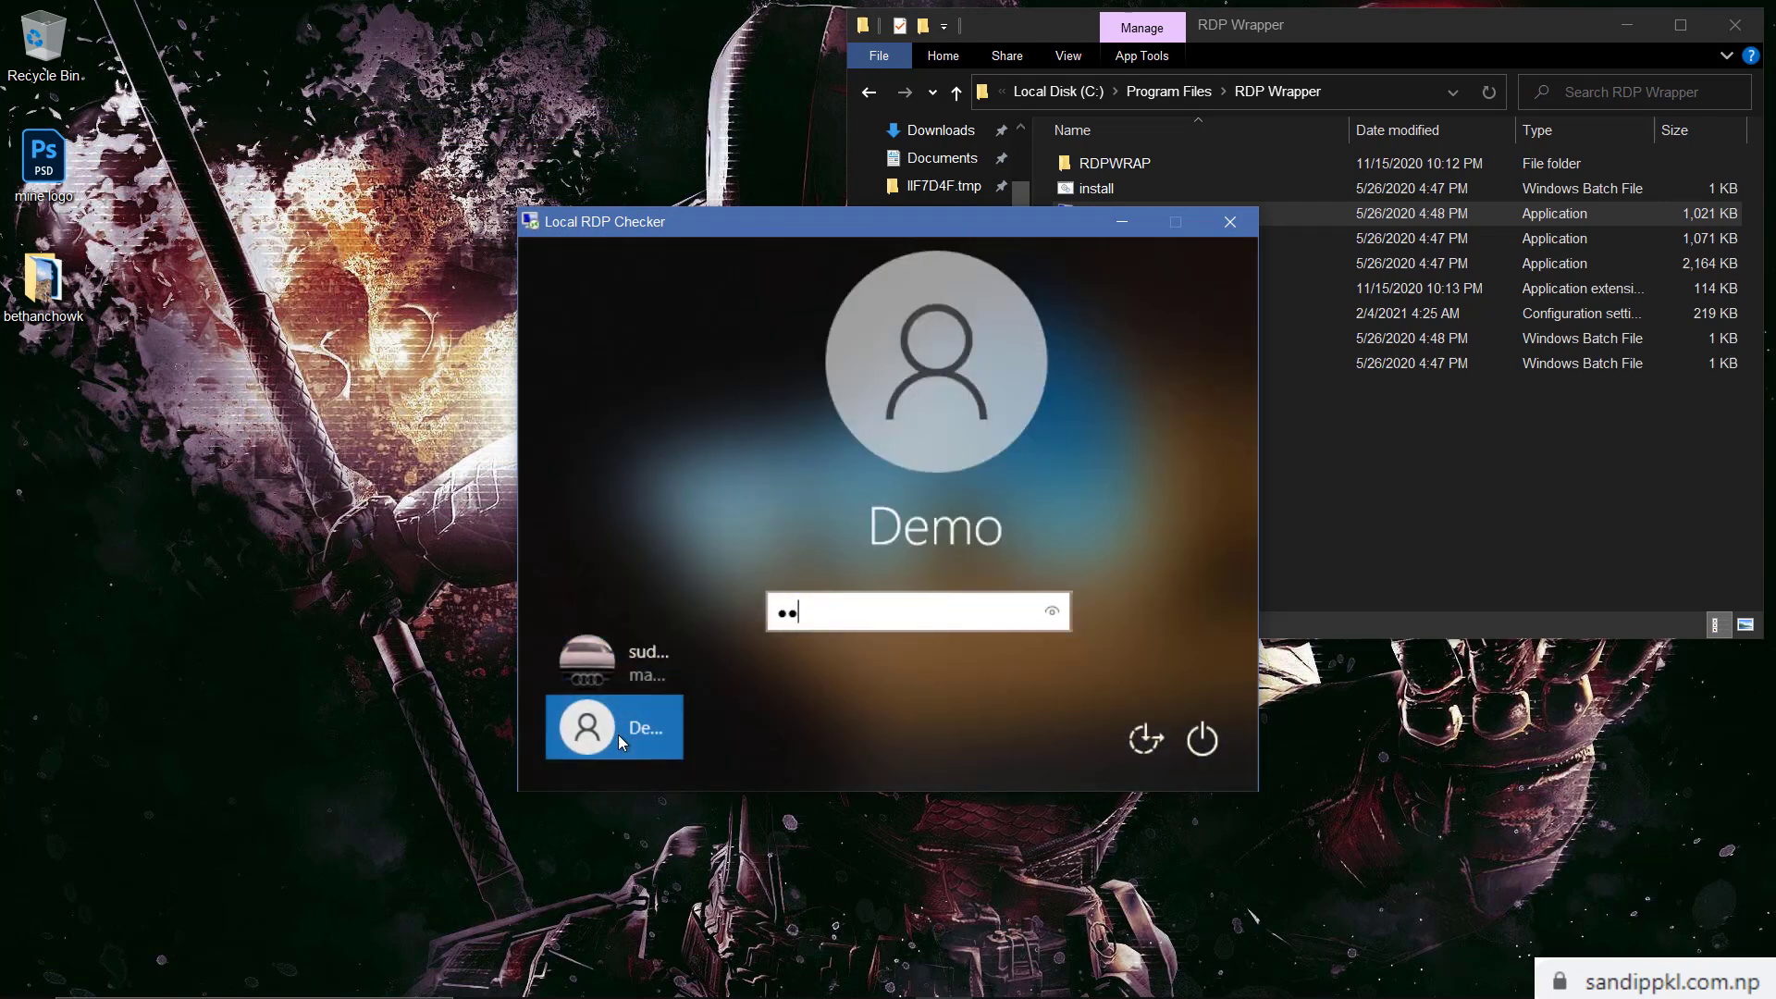
pyautogui.write('34')
pyautogui.press('Return')
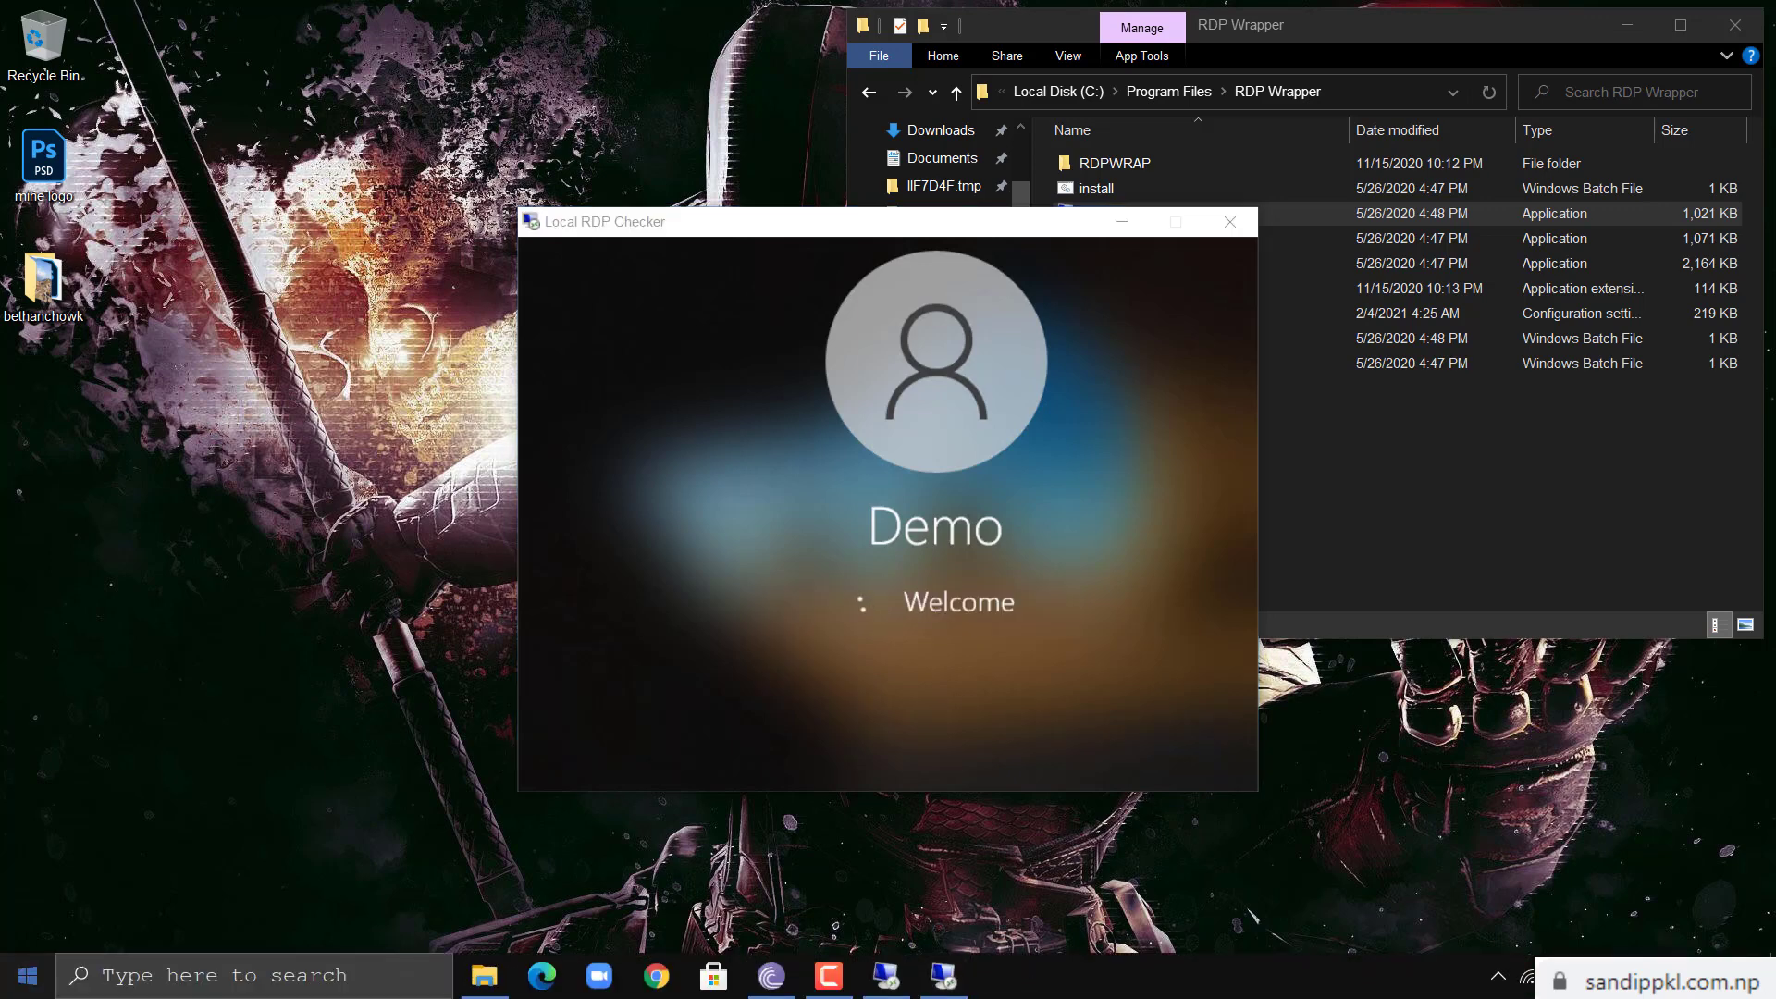
# Open the host's Start menu and switch back to the remote Demo session window
pyautogui.click(28, 976)
pyautogui.moveTo(3, 714)
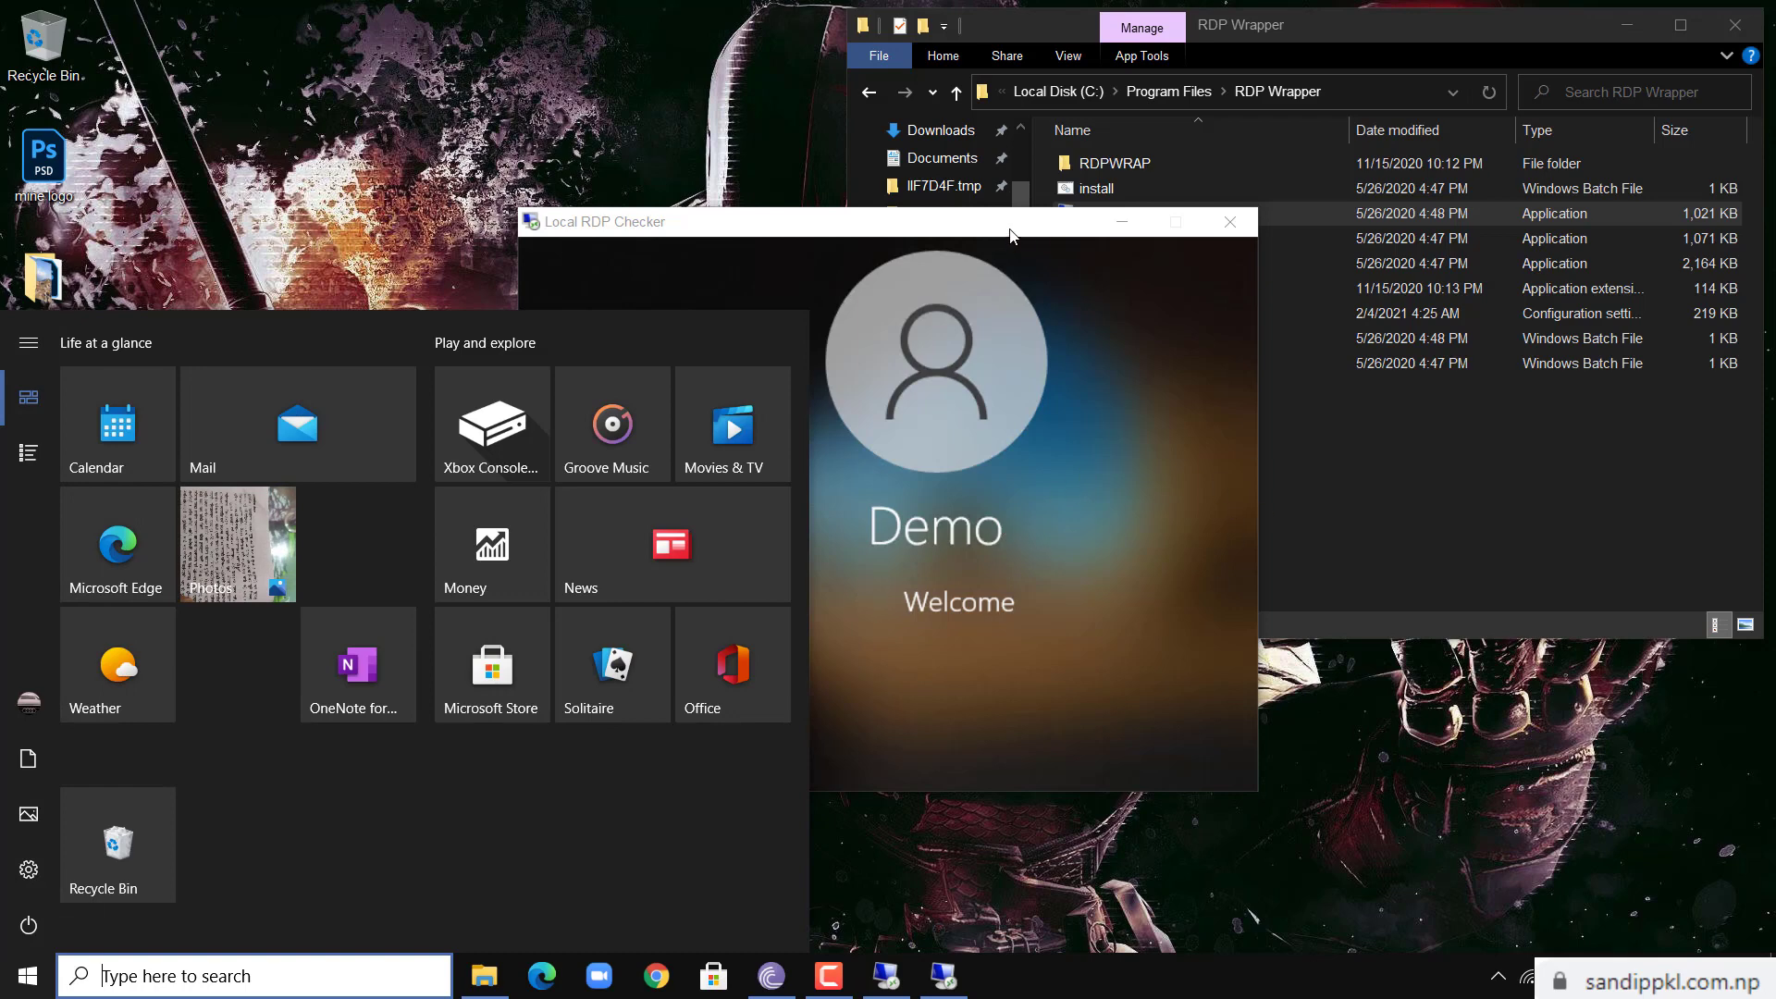
pyautogui.click(1247, 241)
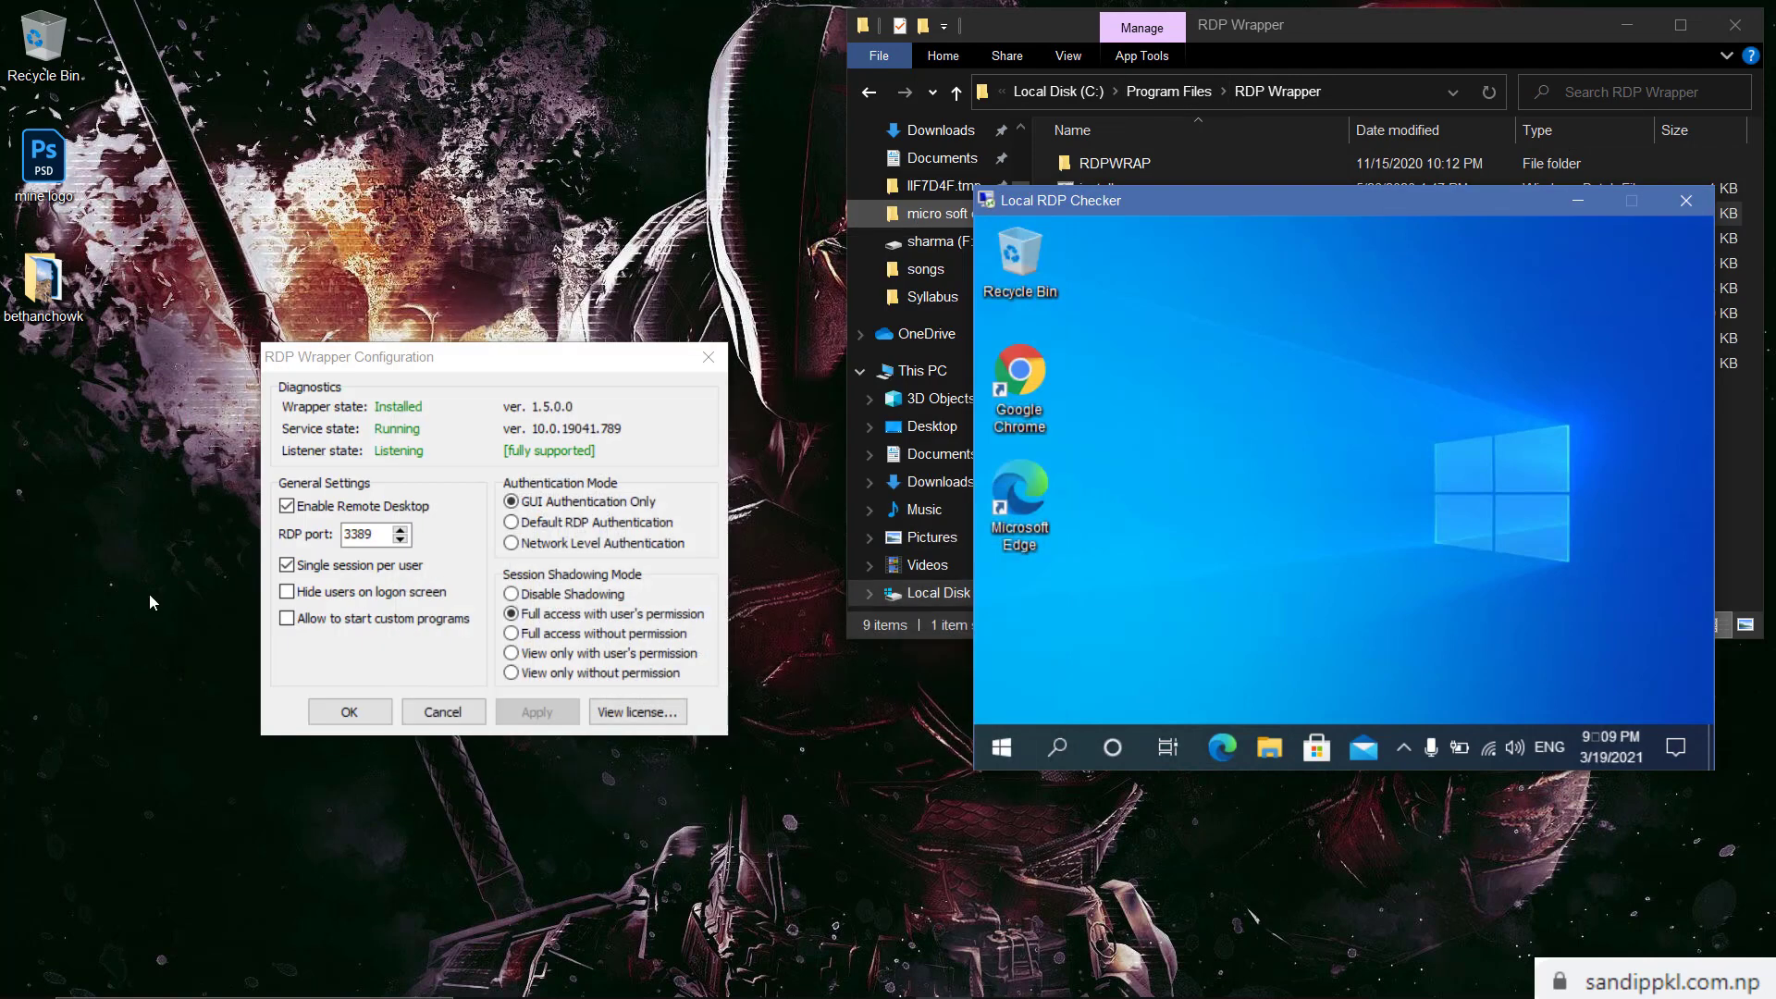
pyautogui.click(27, 976)
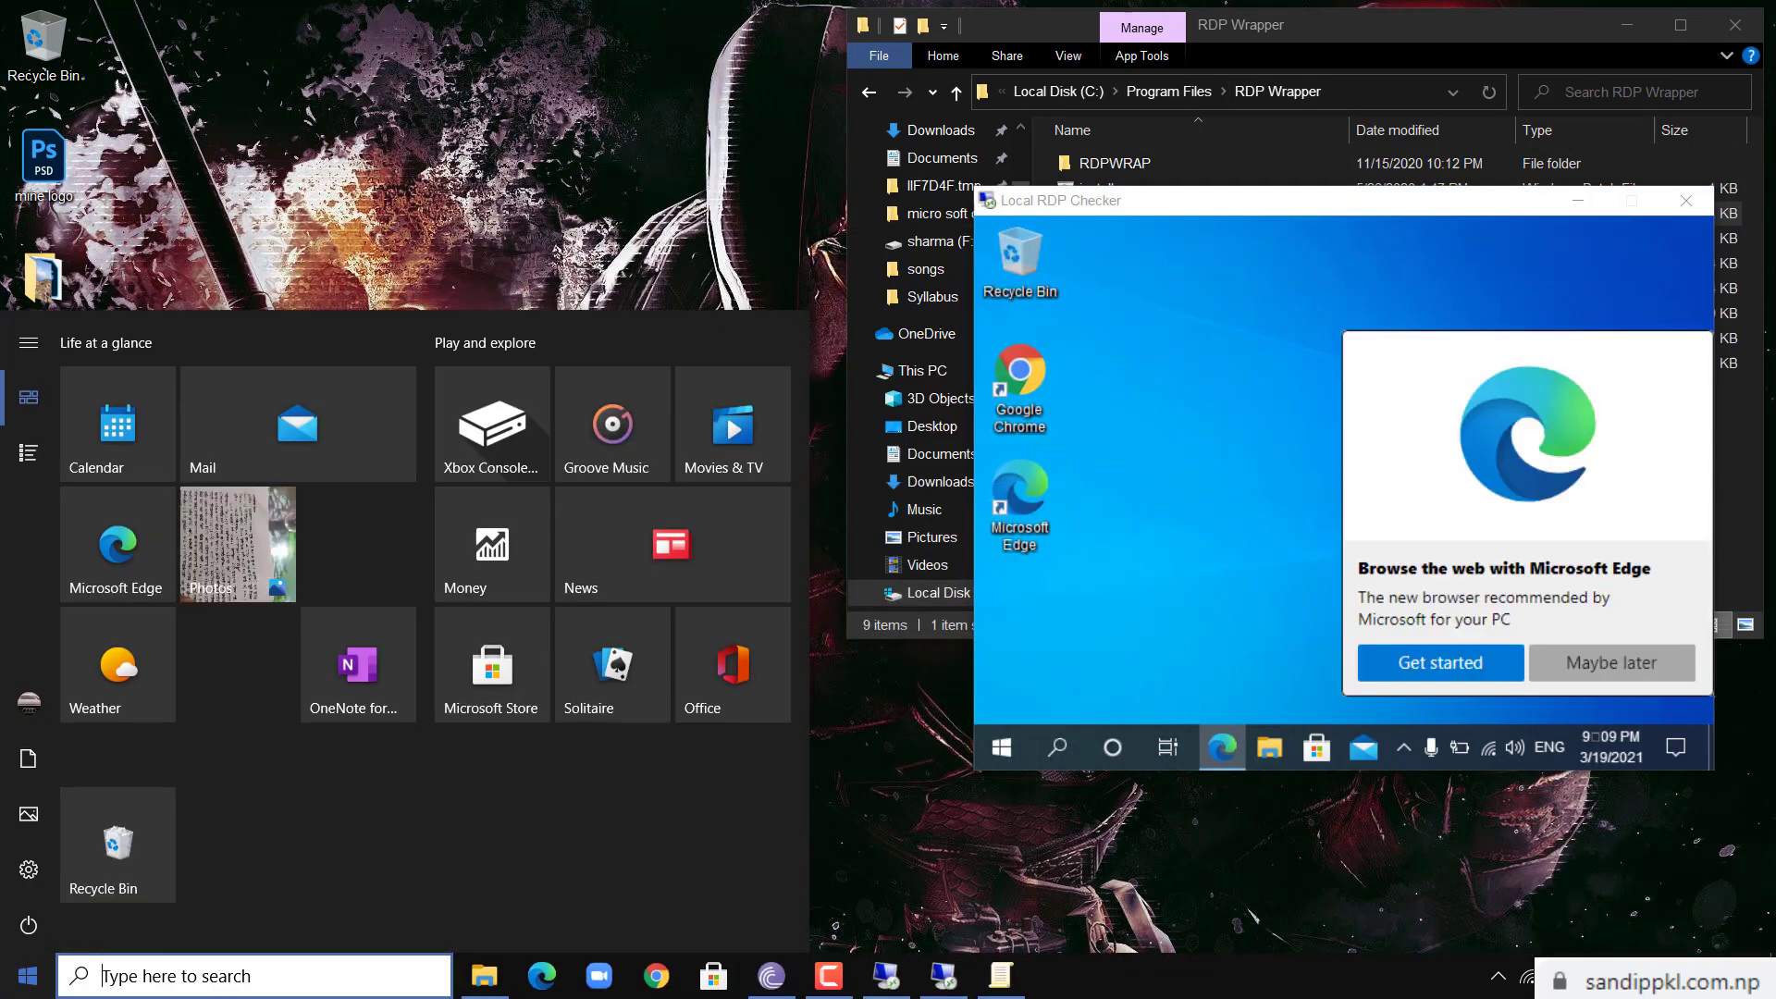